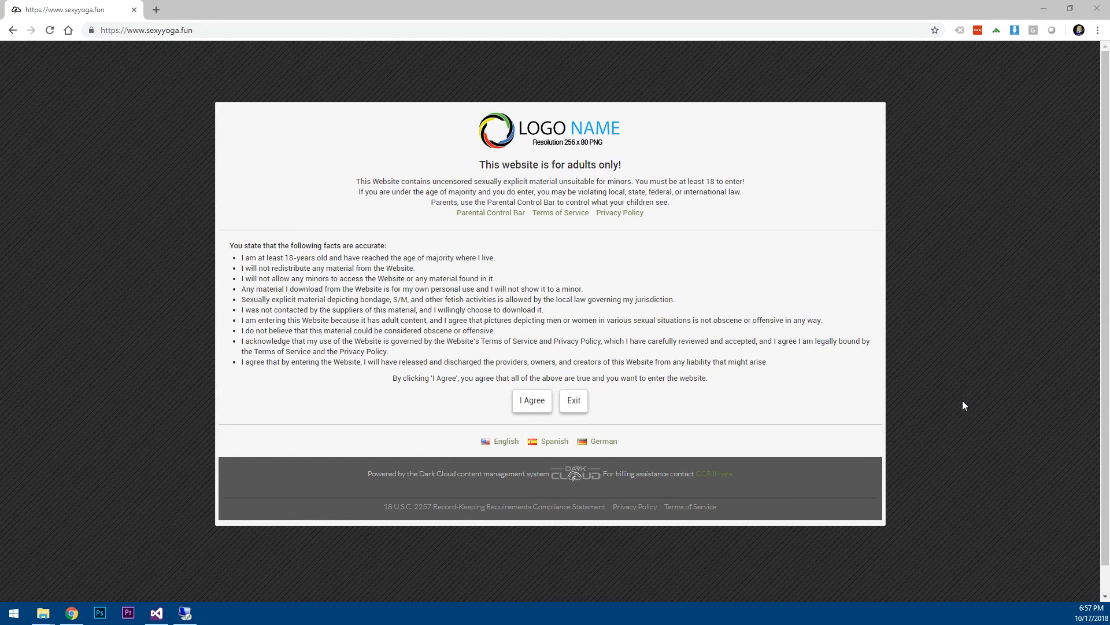
Agree to the adults-only age verification dialog to reach the home page.
left_click(531, 402)
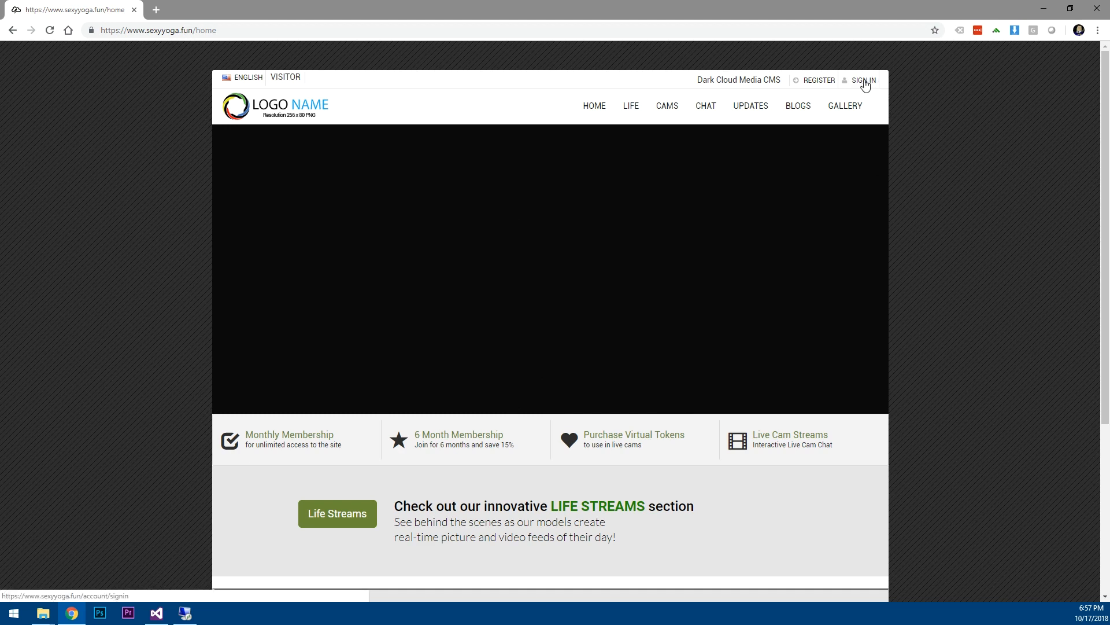
Sign in on the SIGN IN page with the admin account's e-mail and password.
left_click(865, 84)
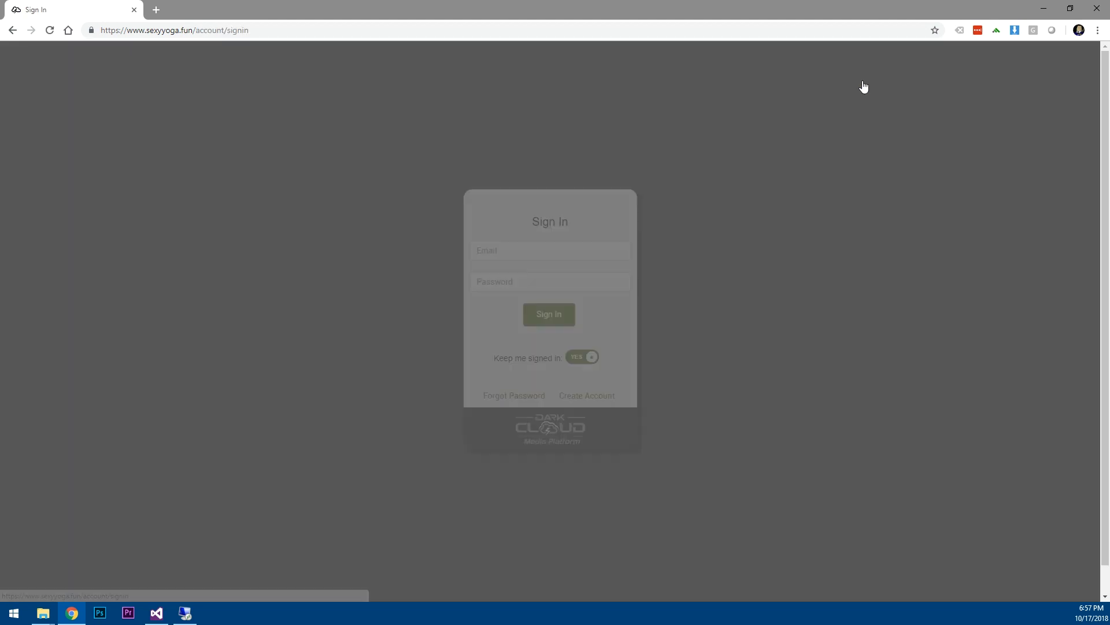
left_click(554, 245)
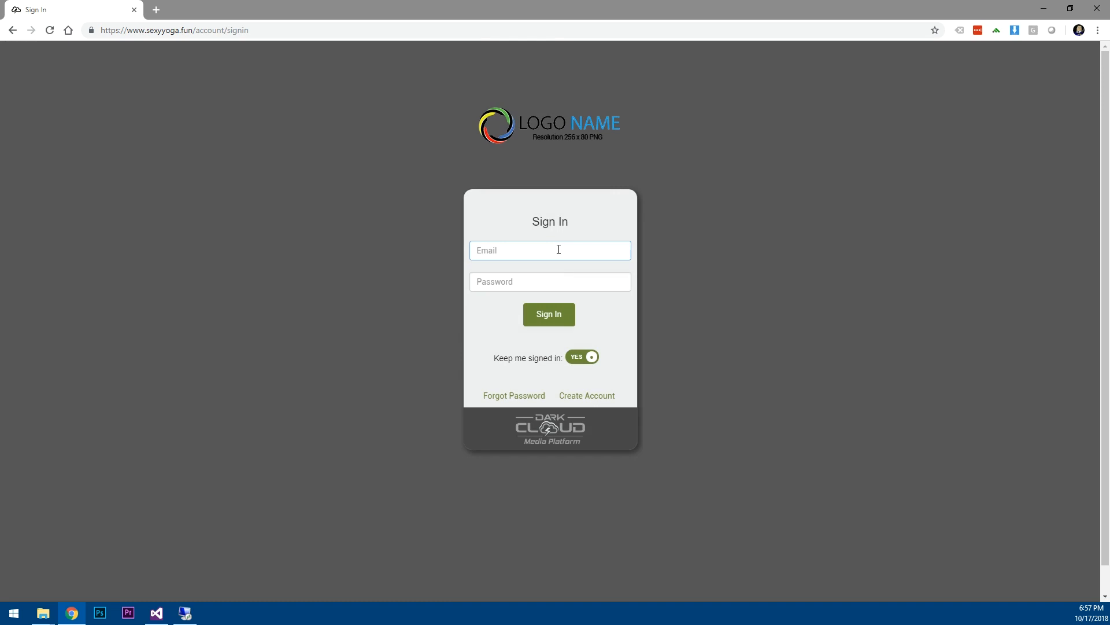
key("ctrl+v")
key("Tab")
type("••")
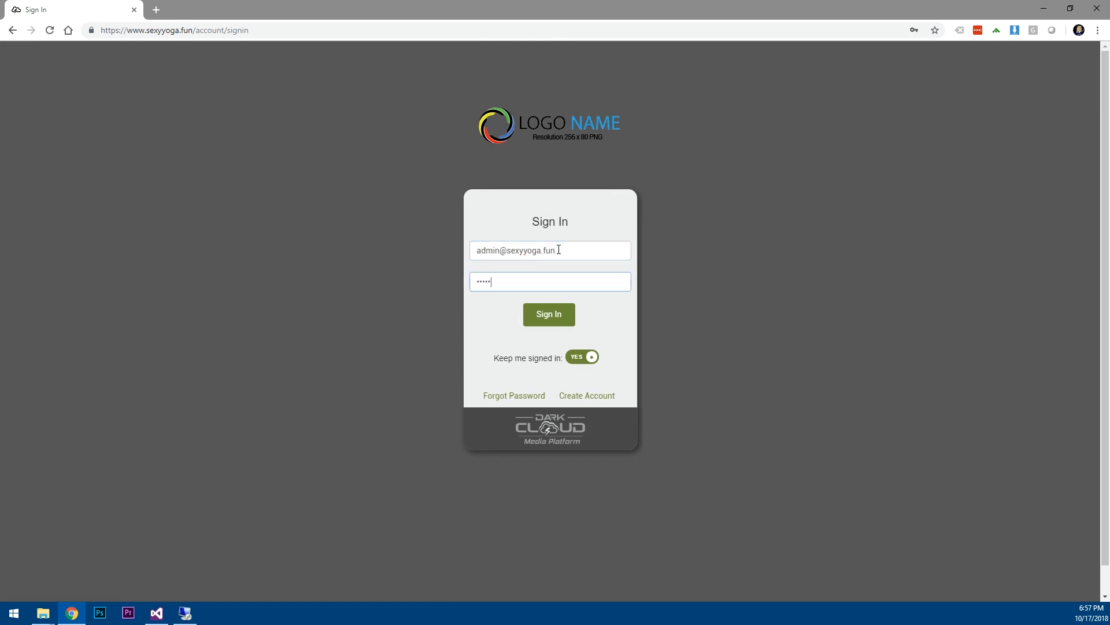
key("Return")
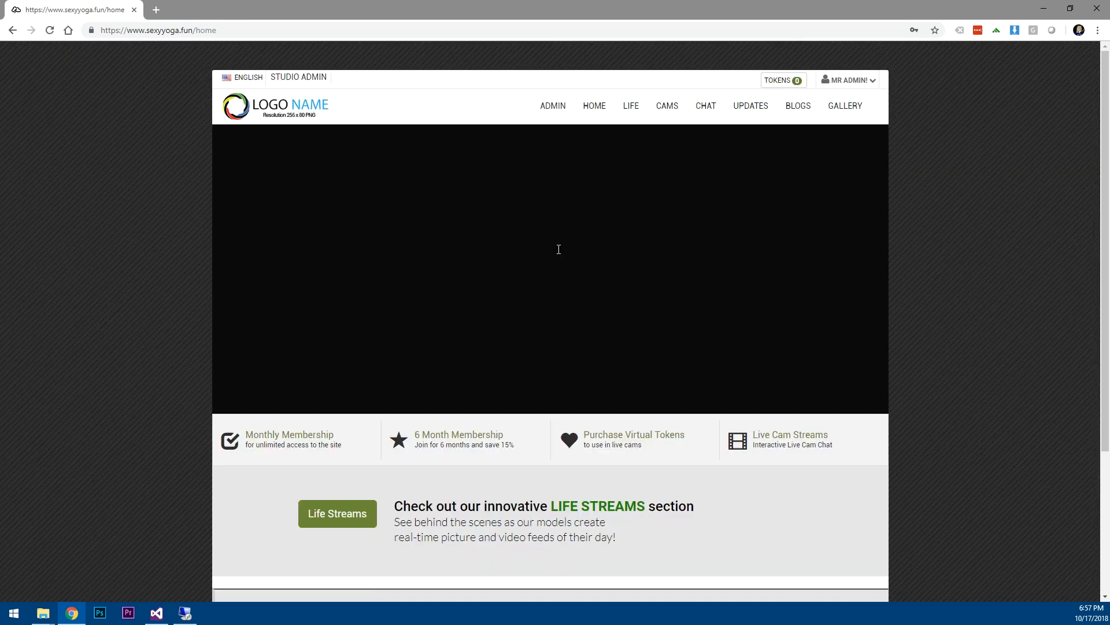
Open the Account Profile settings from the MR ADMIN account menu.
left_click_drag(264, 74, 335, 78)
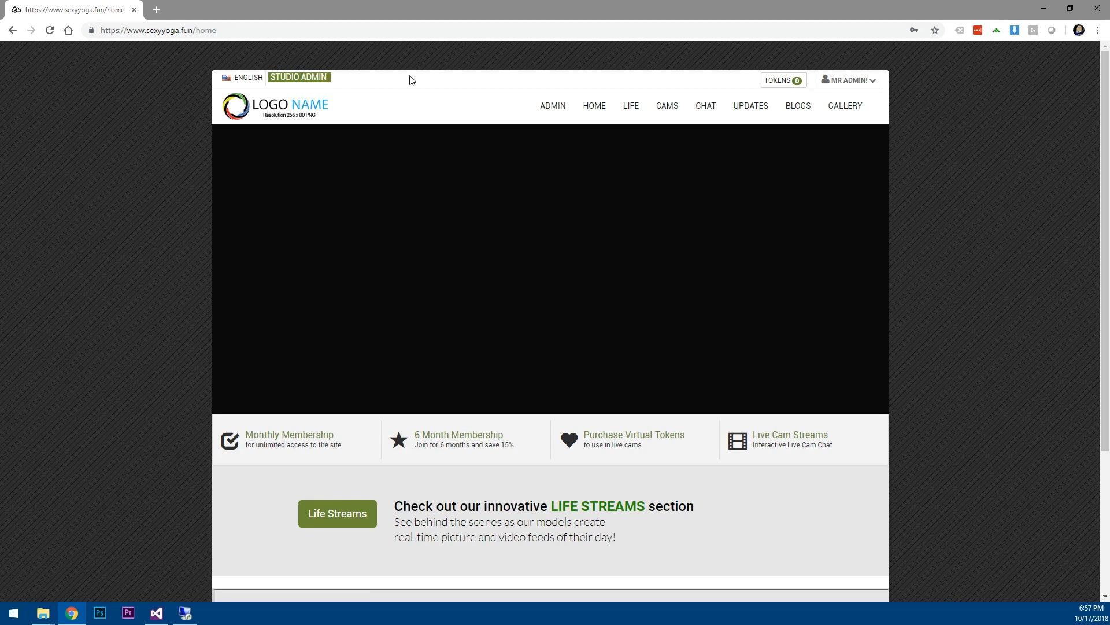
left_click(415, 102)
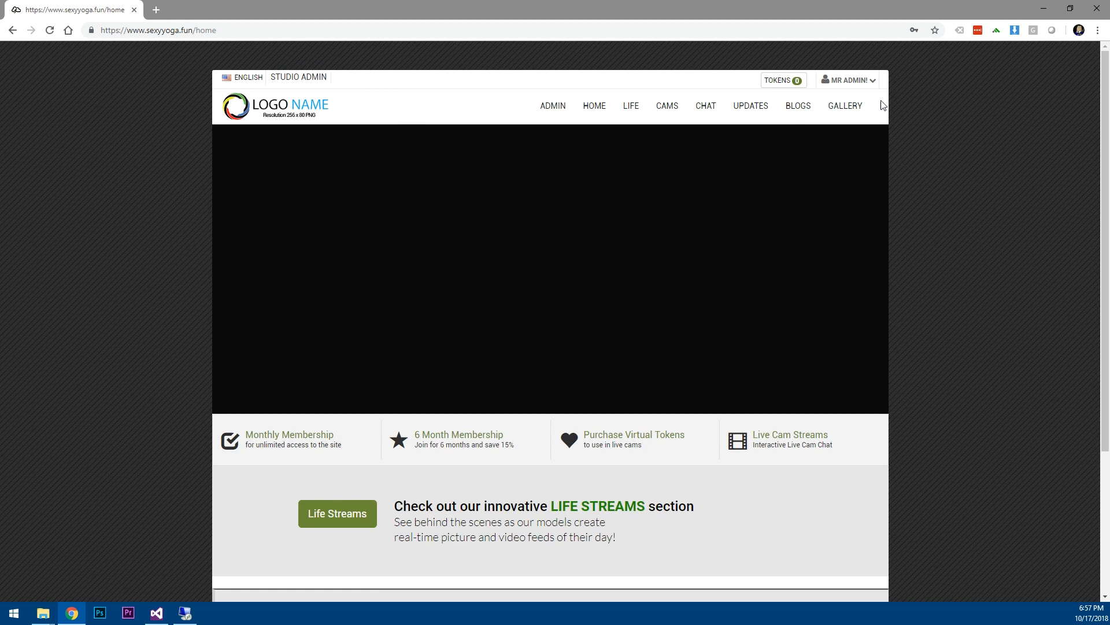
left_click(872, 81)
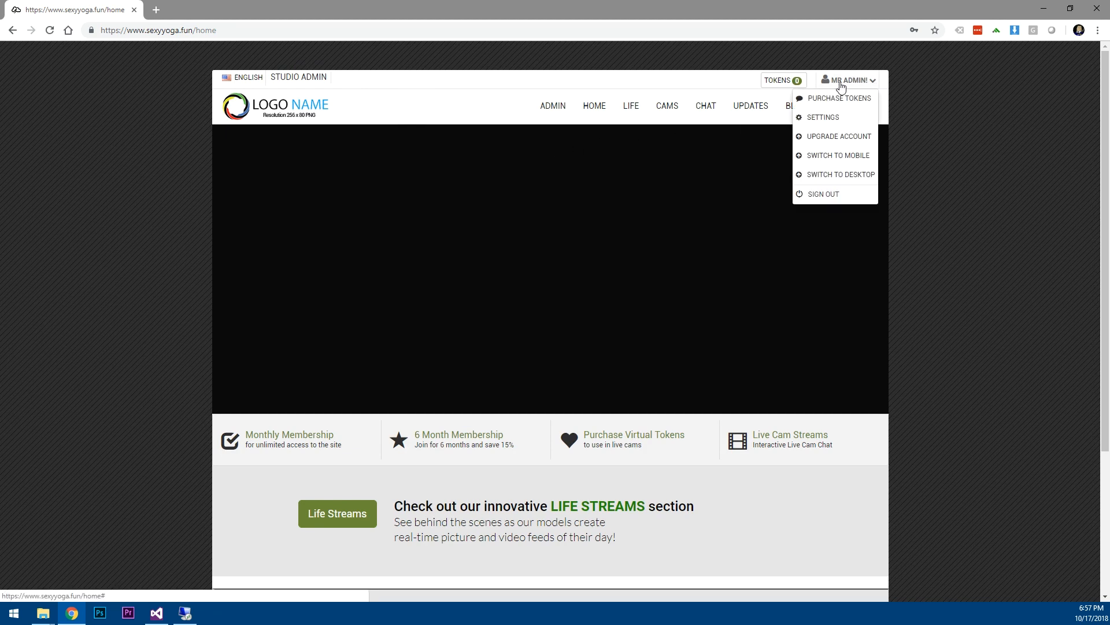
left_click(921, 104)
left_click(862, 81)
left_click(823, 117)
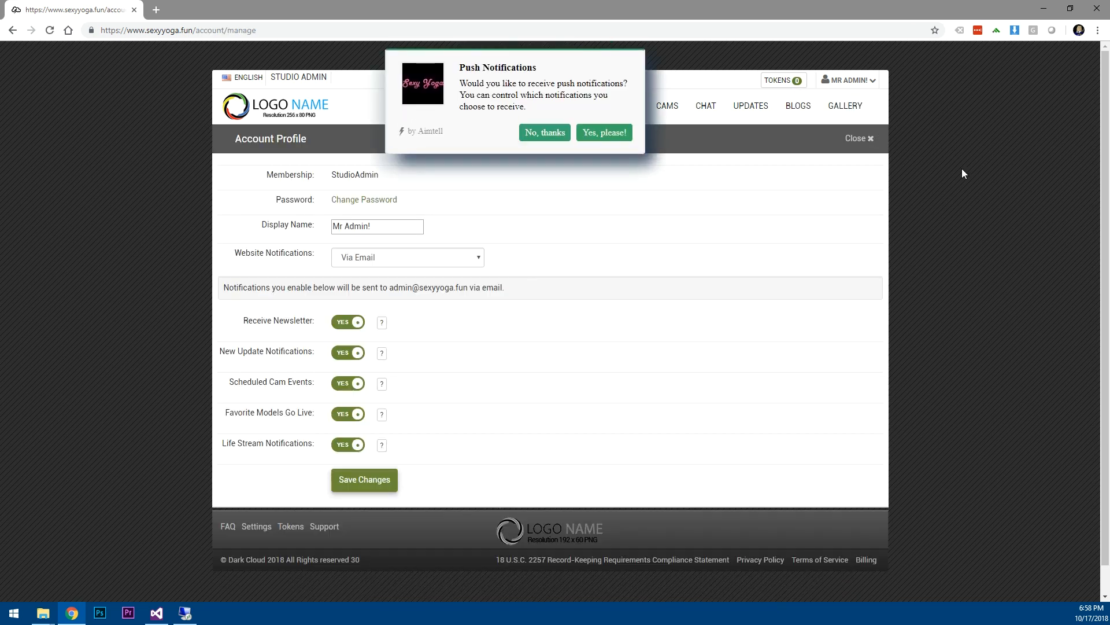
Accept the site's push-notification offer, block the browser's request, and go to the Admin Dashboard.
left_click(602, 137)
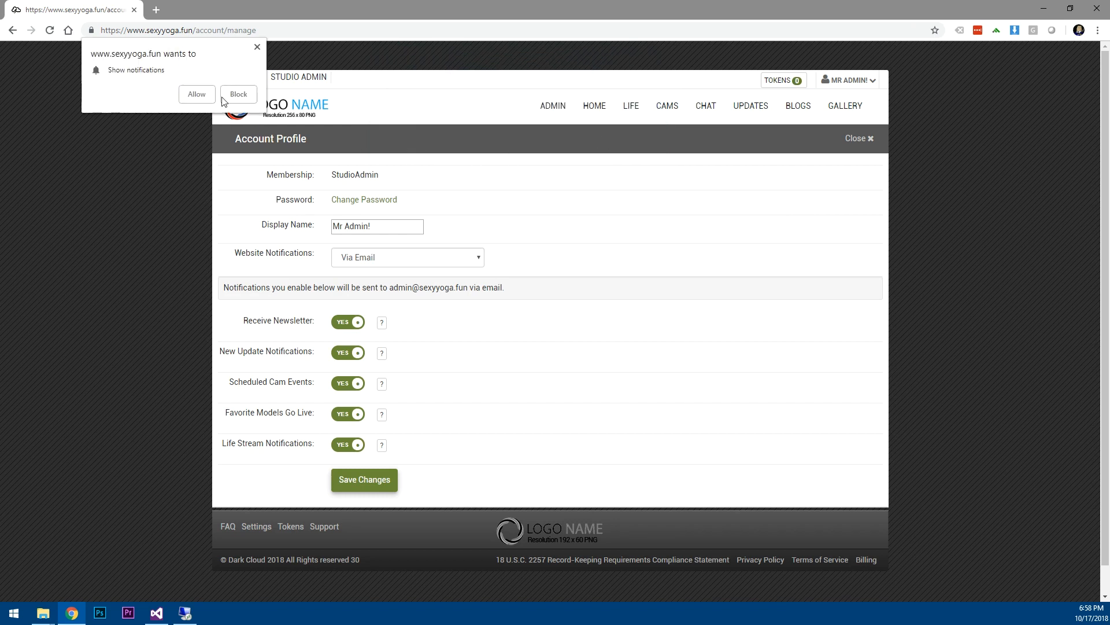
left_click(207, 96)
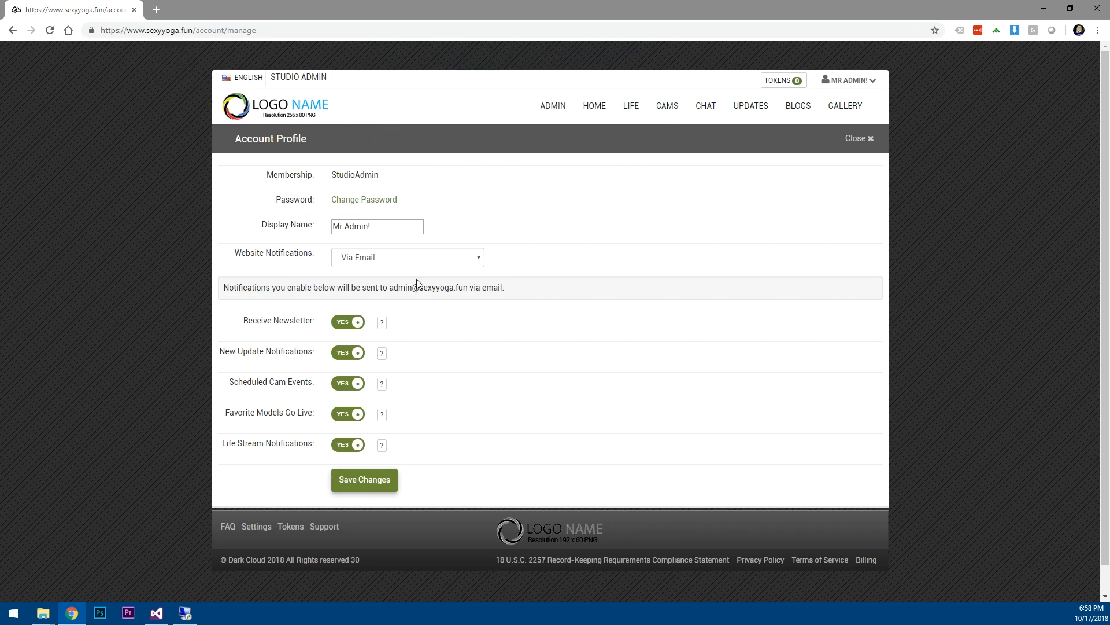
left_click(553, 108)
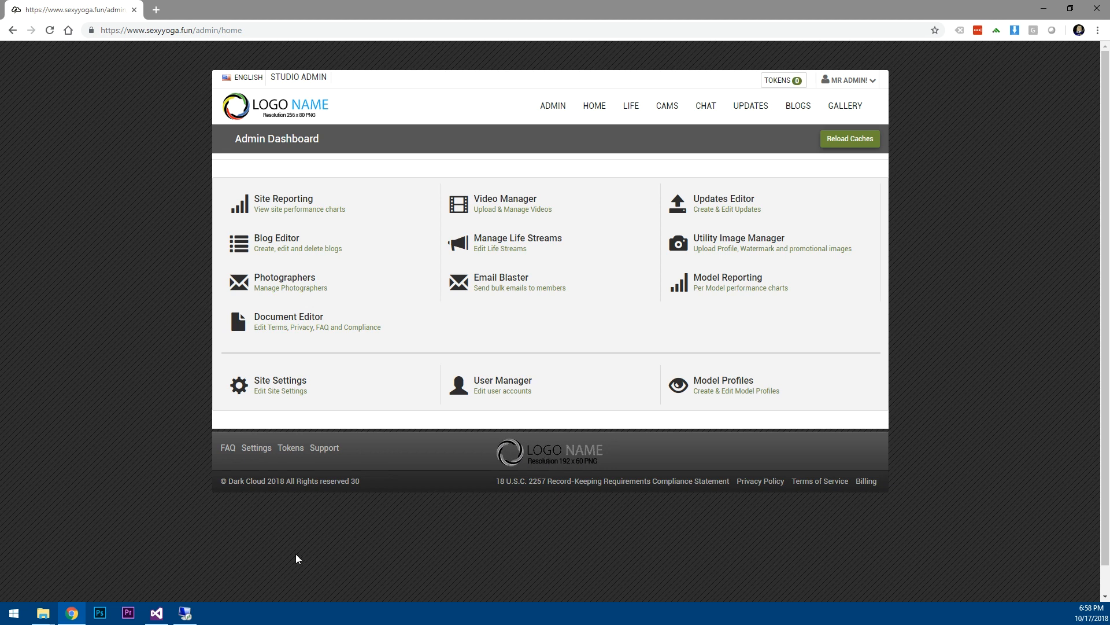
Bring up the open File Explorer windows from the taskbar.
left_click(43, 613)
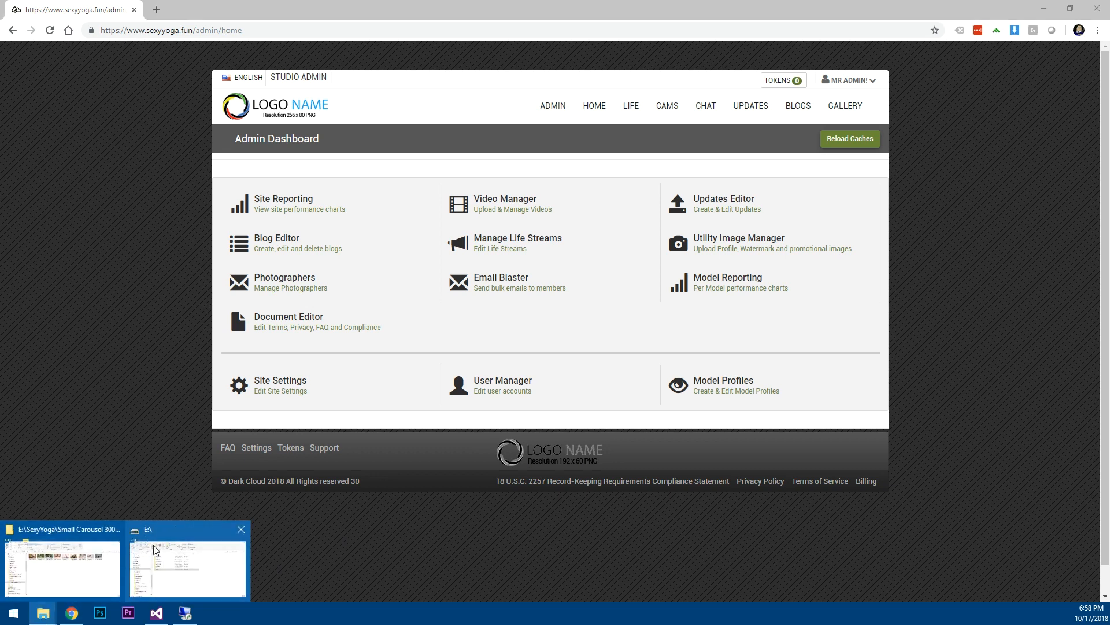
Check the SexyYoga Cams Carousel, Large Carousel, Logos and Showcase folders, ending at Small Carousel 300 x 200.
mouse_move(102, 569)
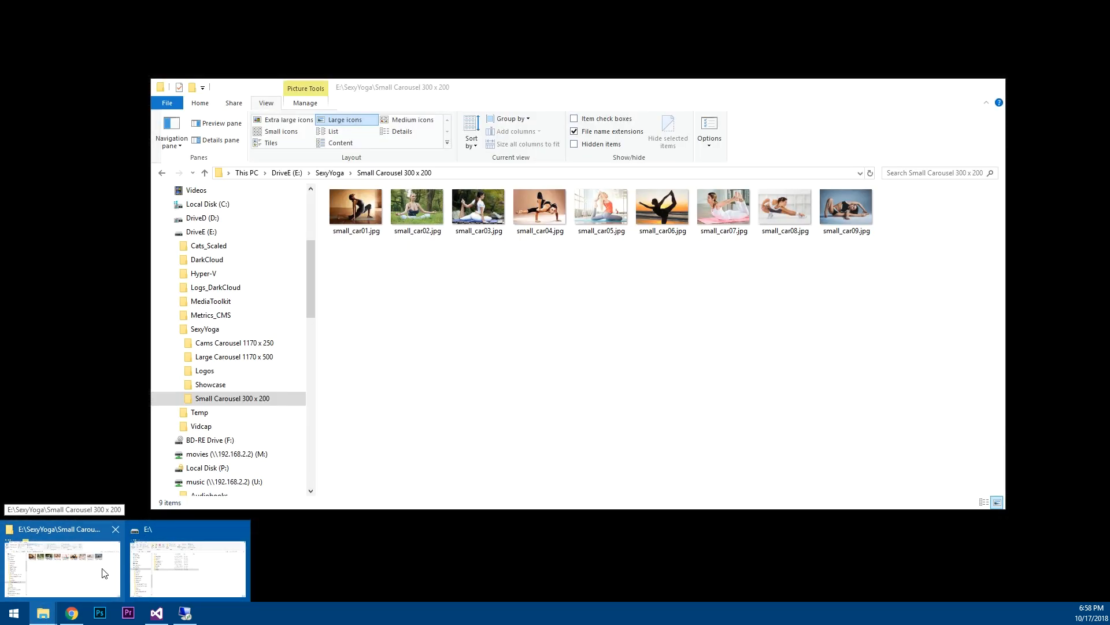
left_click(105, 573)
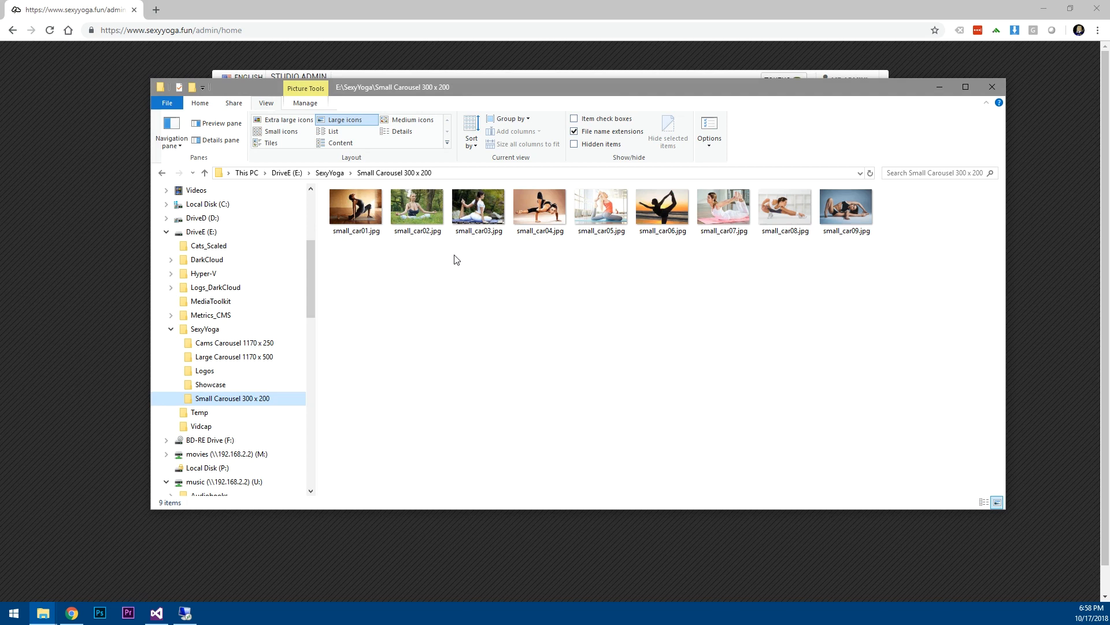
left_click(203, 328)
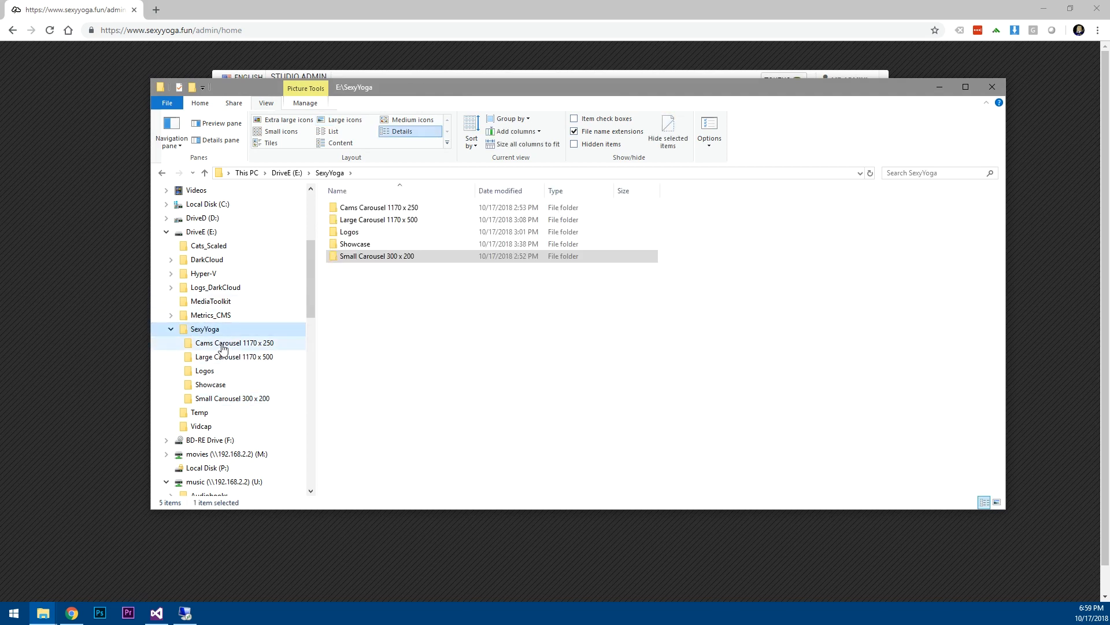
left_click(248, 345)
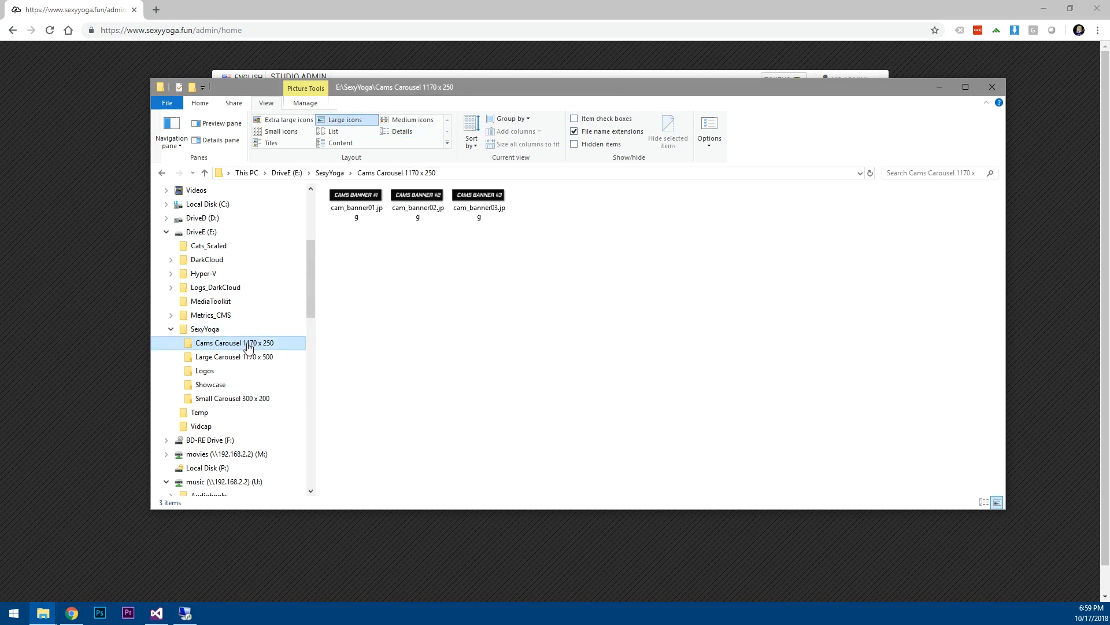
left_click(229, 356)
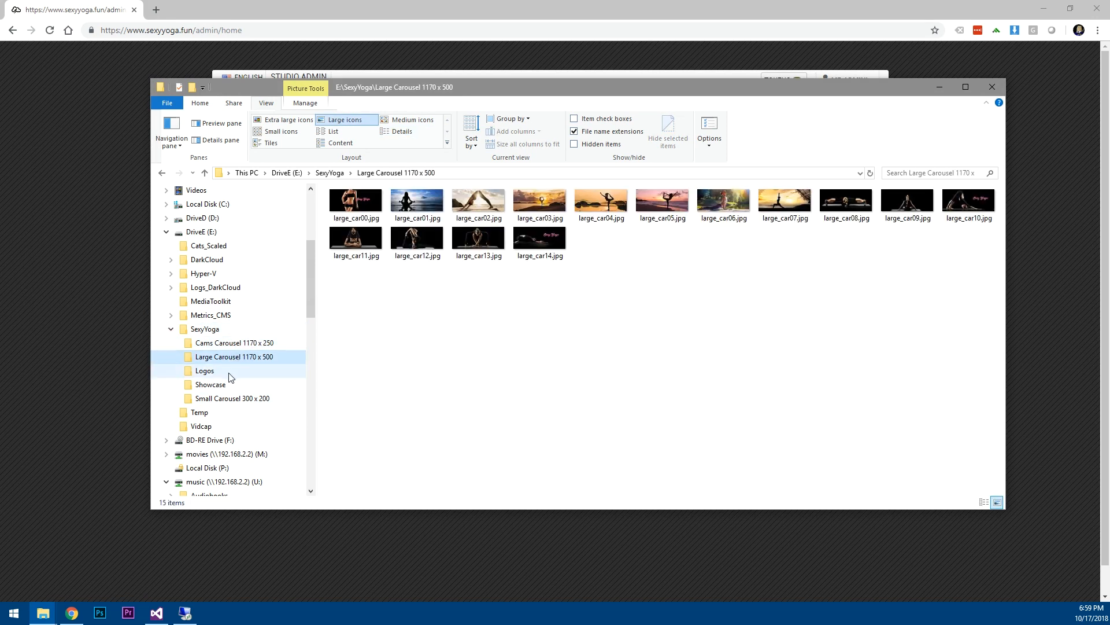
left_click(207, 372)
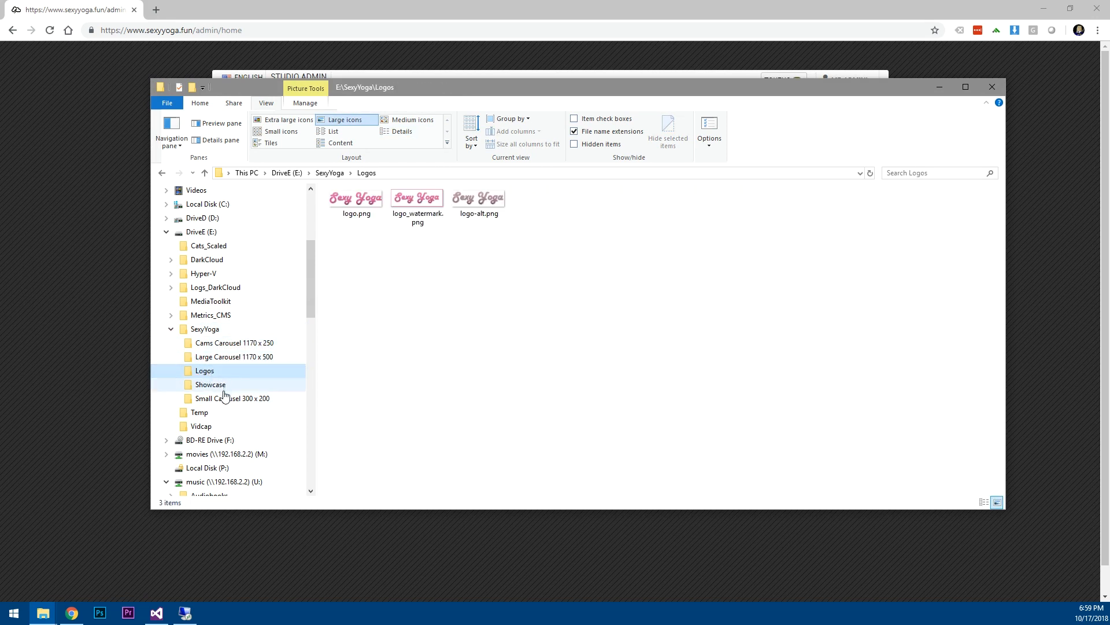
left_click(204, 387)
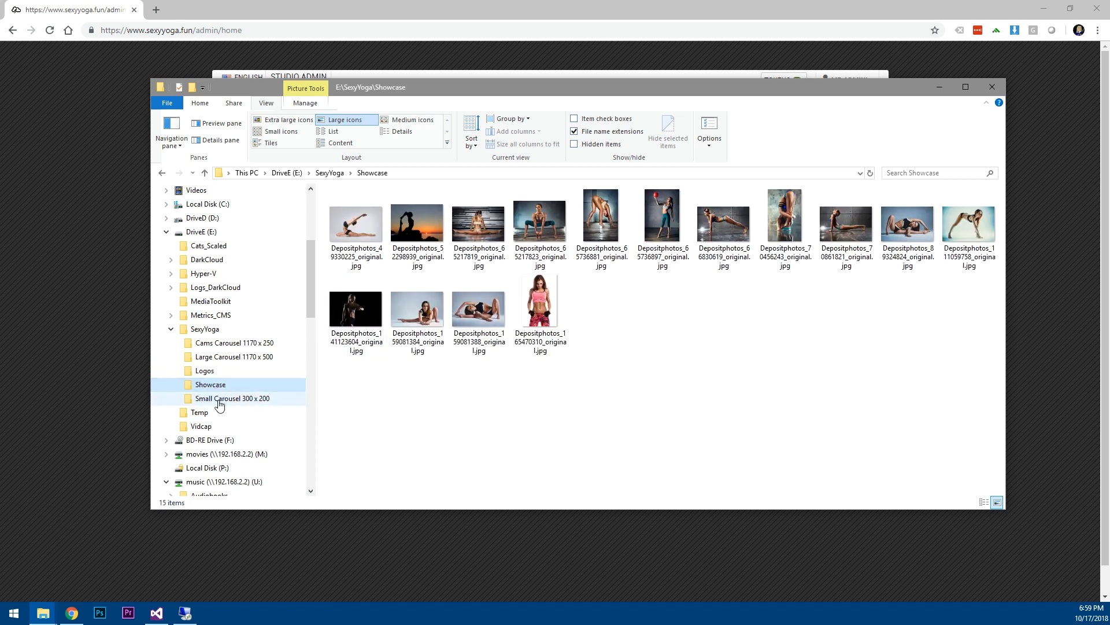
left_click(220, 404)
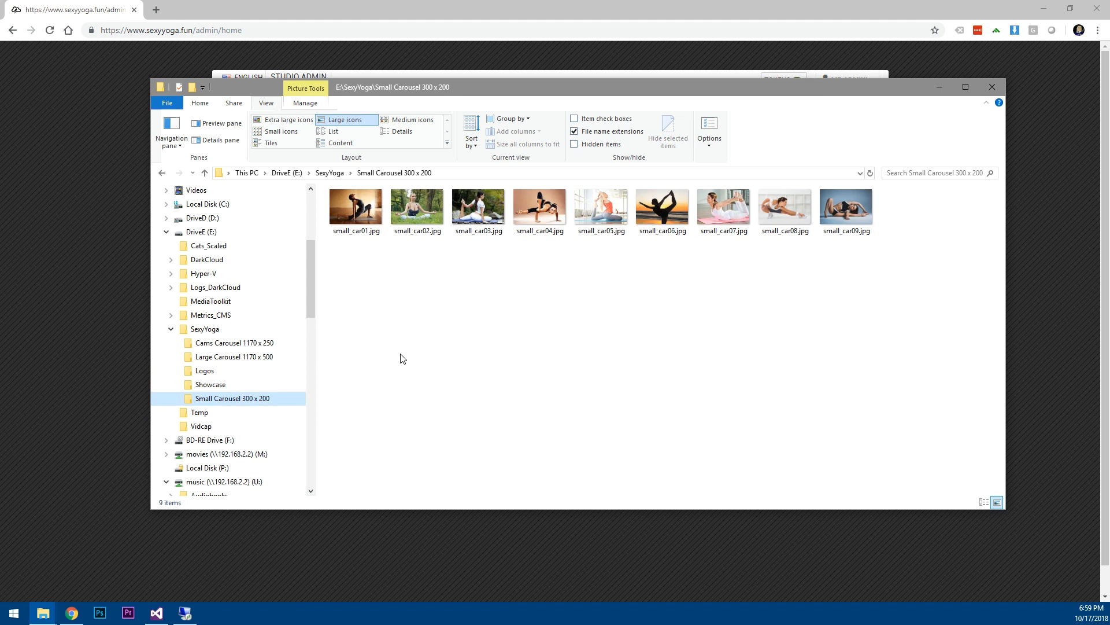
left_click_drag(650, 91, 635, 129)
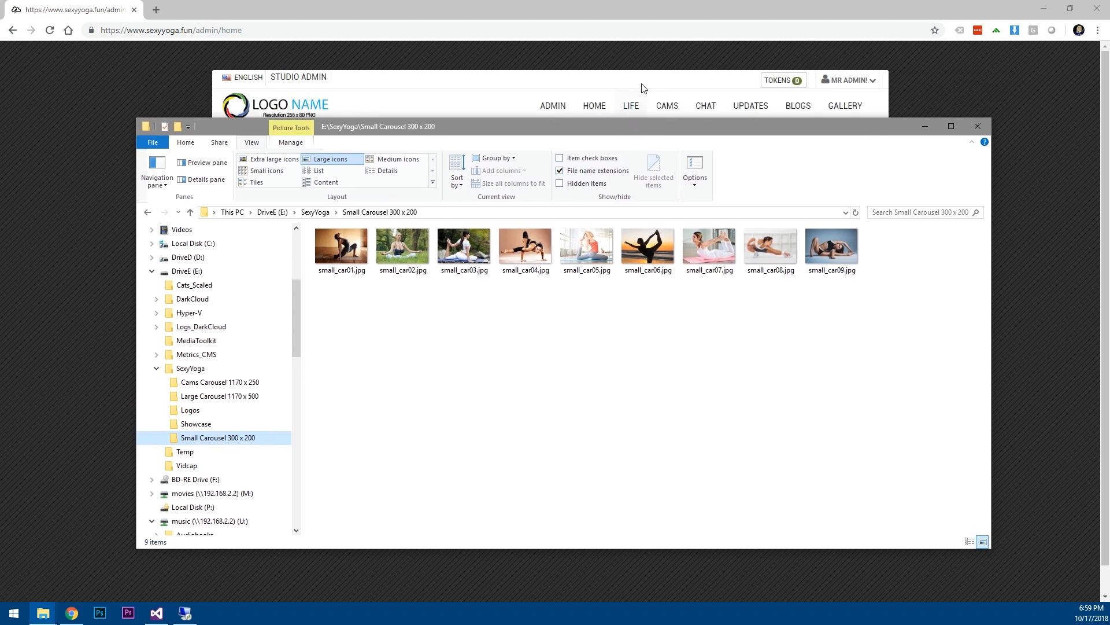
left_click(644, 87)
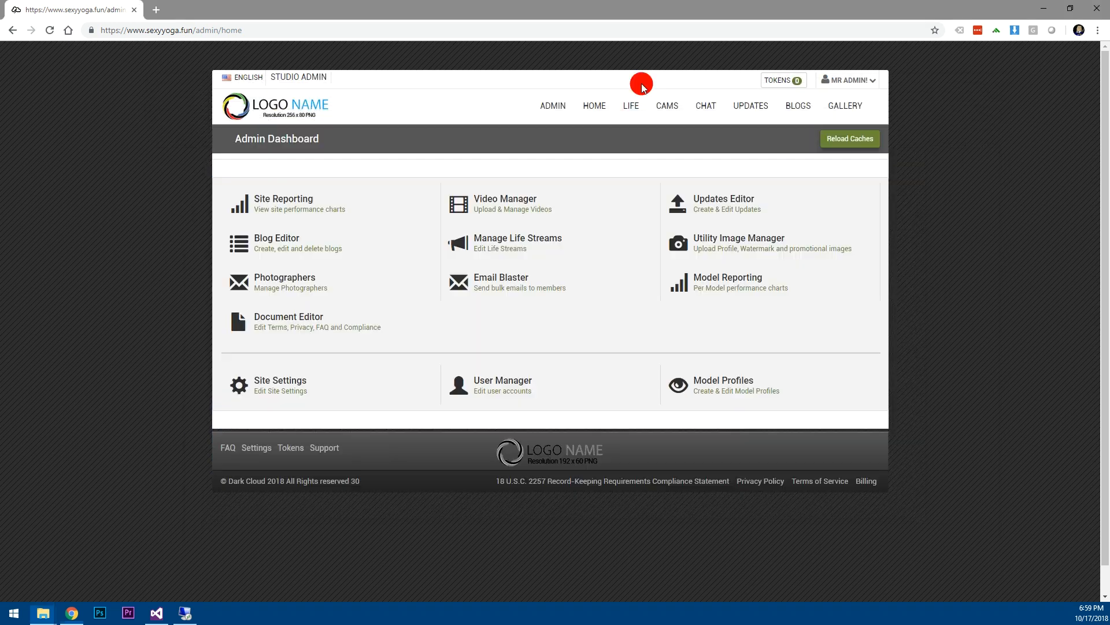
Open the Utility Image Manager from the Admin Dashboard.
left_click(744, 247)
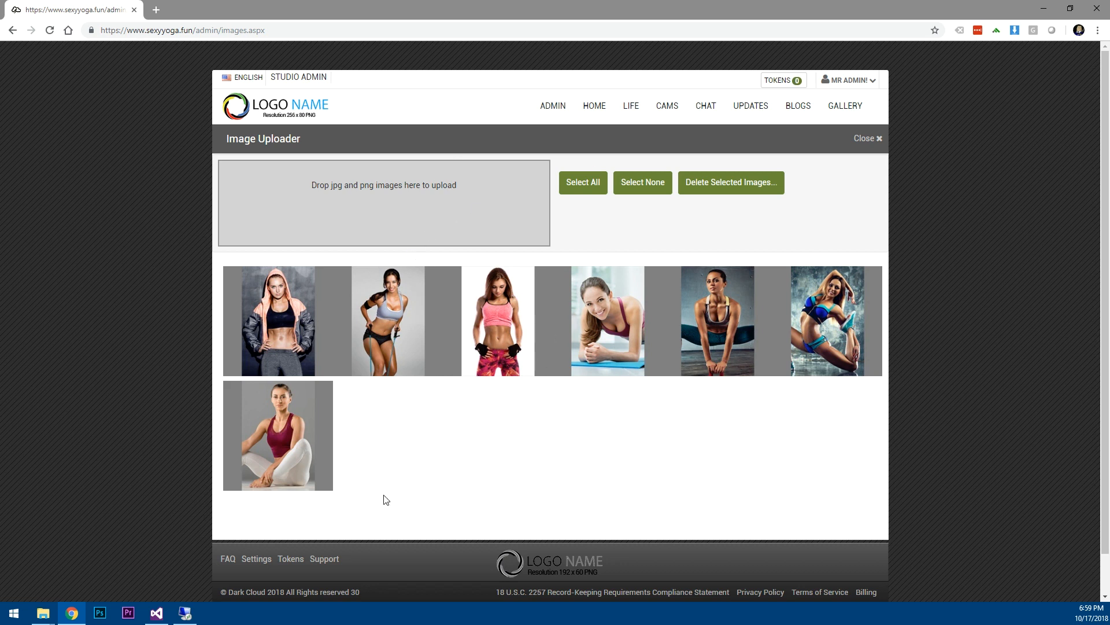
Upload the Sexy Yoga logo files from the Logos folder to the Image Uploader.
mouse_move(41, 617)
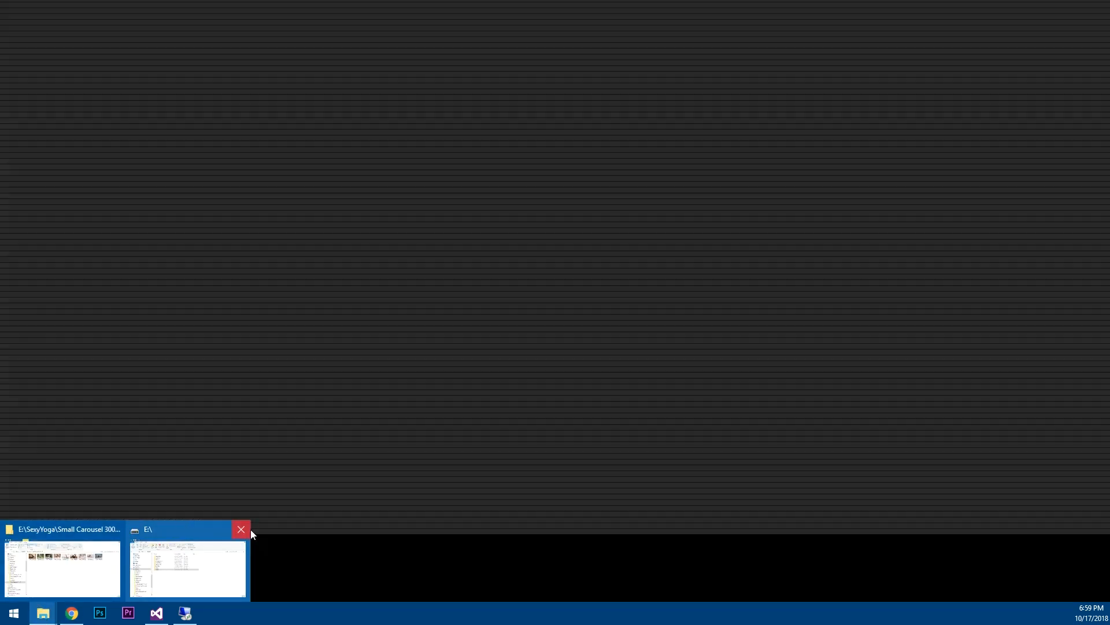
left_click(245, 531)
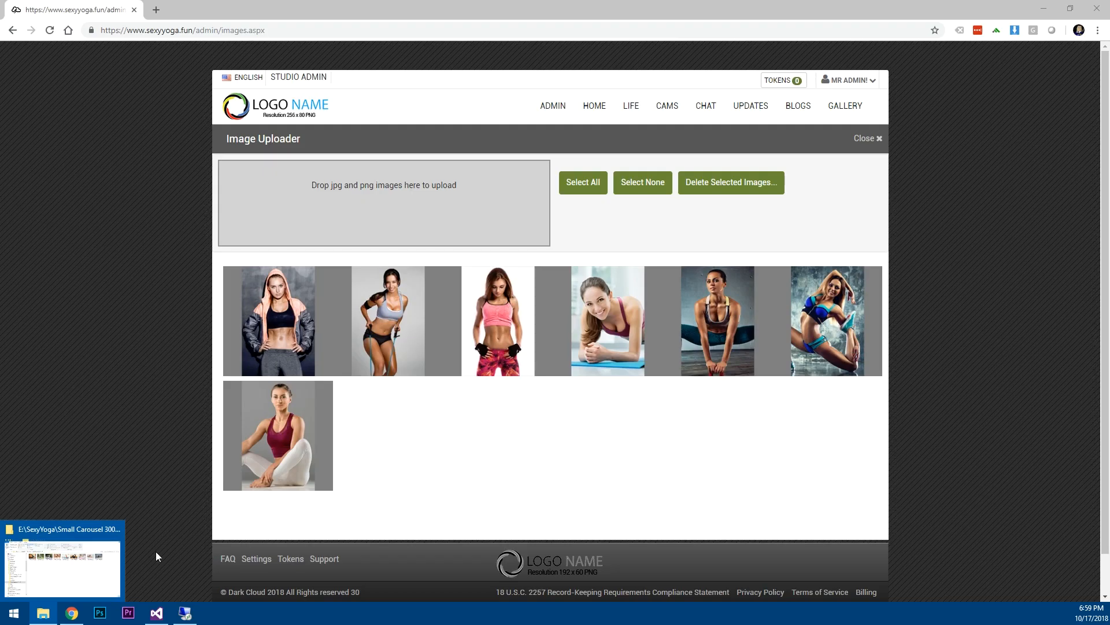
left_click(70, 572)
left_click_drag(470, 120, 864, 127)
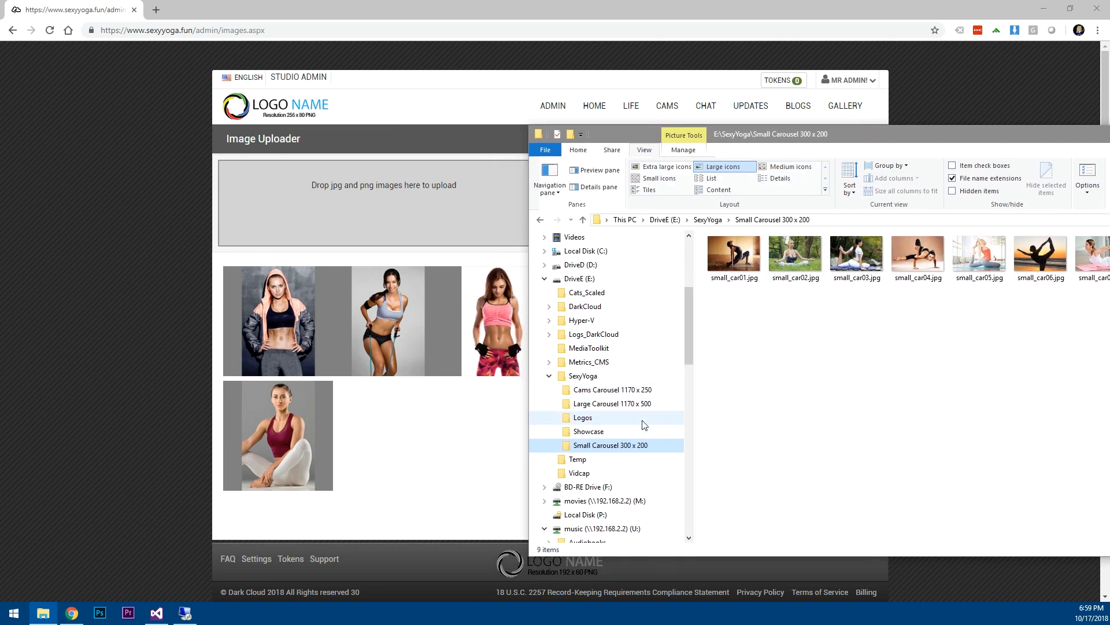
left_click(581, 418)
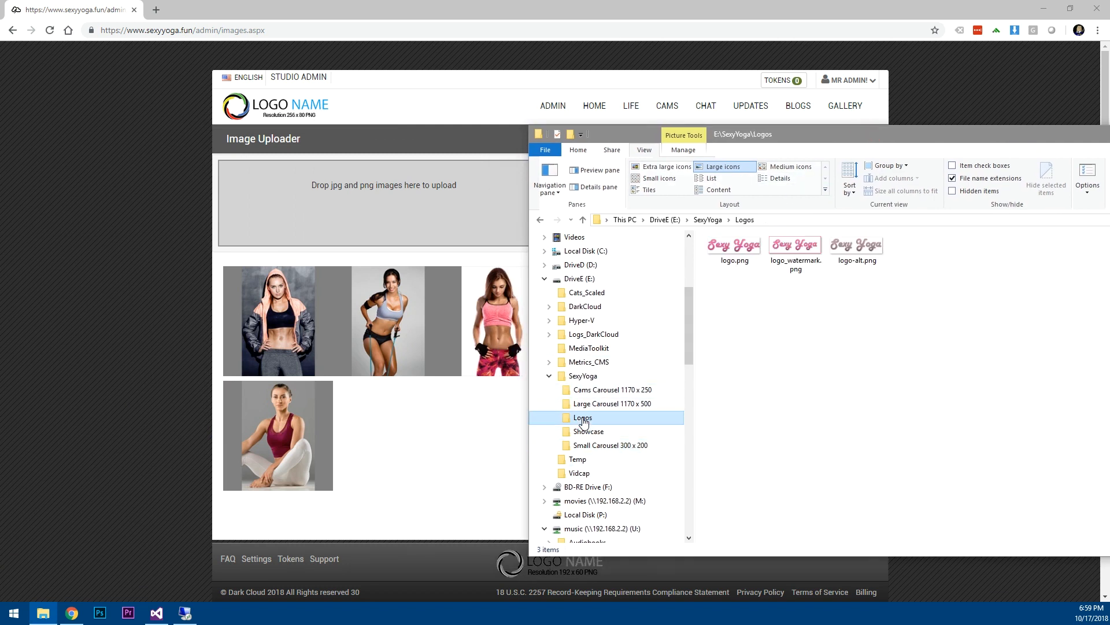
left_click_drag(939, 291, 397, 219)
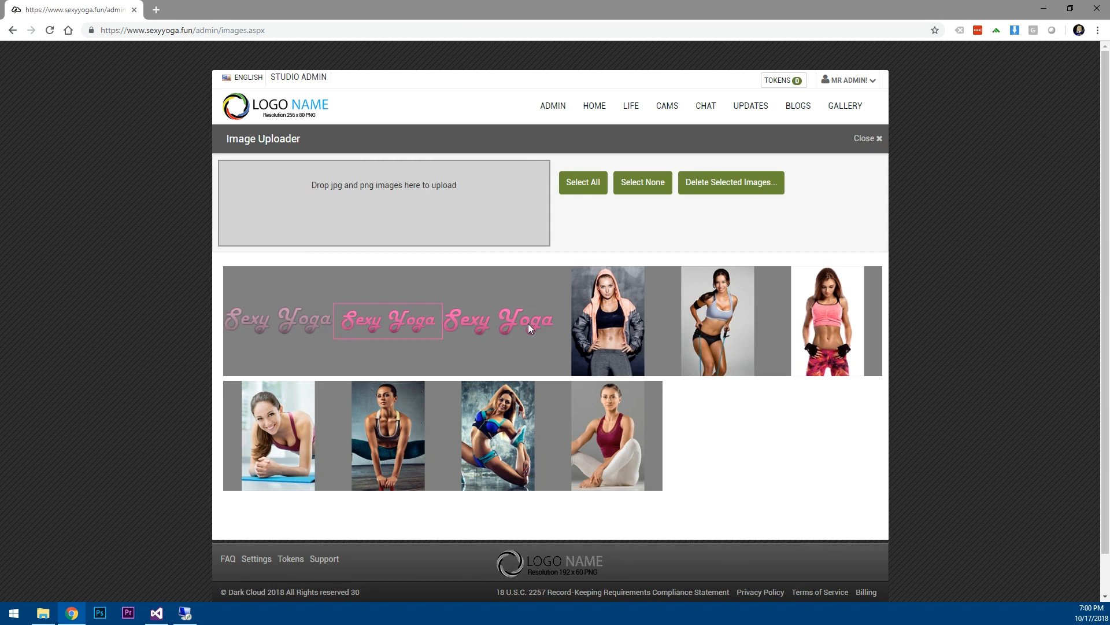
Select the first and third Sexy Yoga logos, then open Site Settings from the Admin Dashboard.
left_click(497, 318)
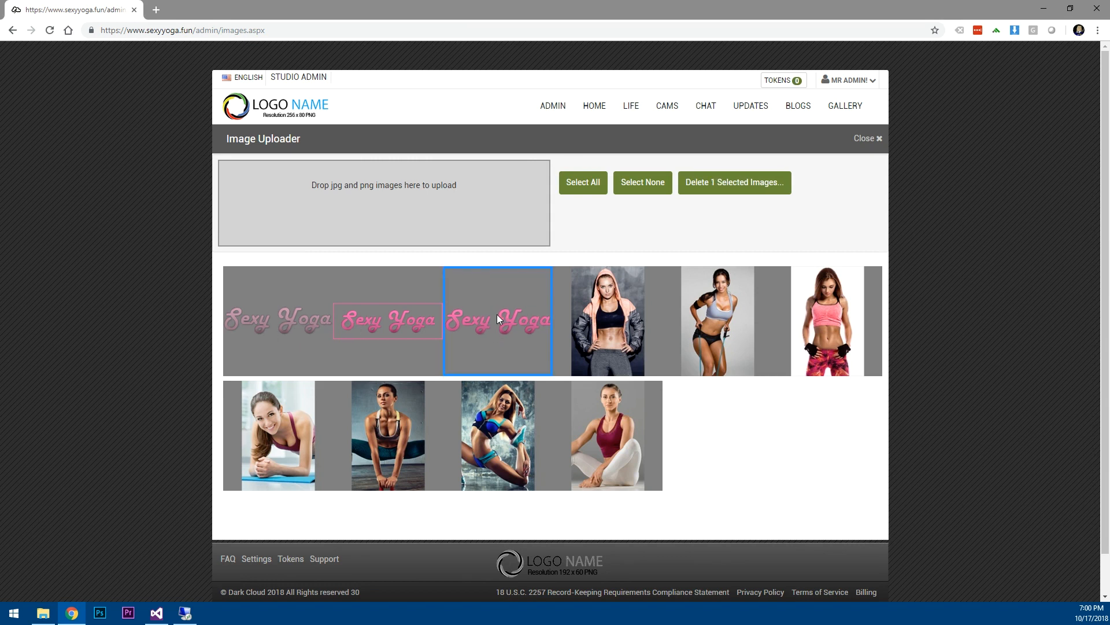
left_click(259, 326)
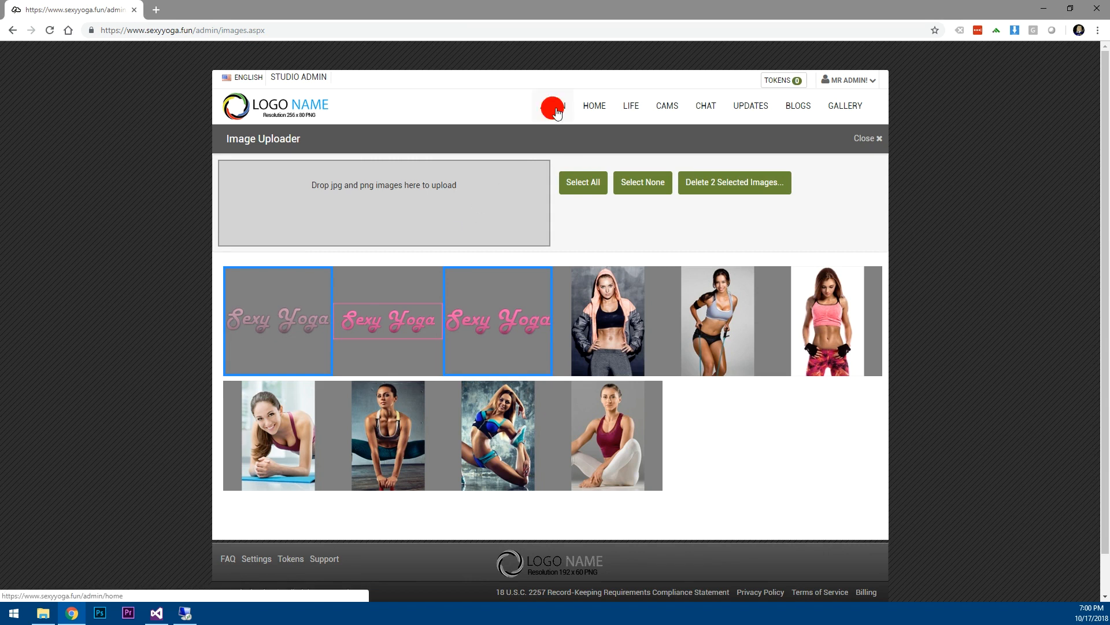
left_click(555, 110)
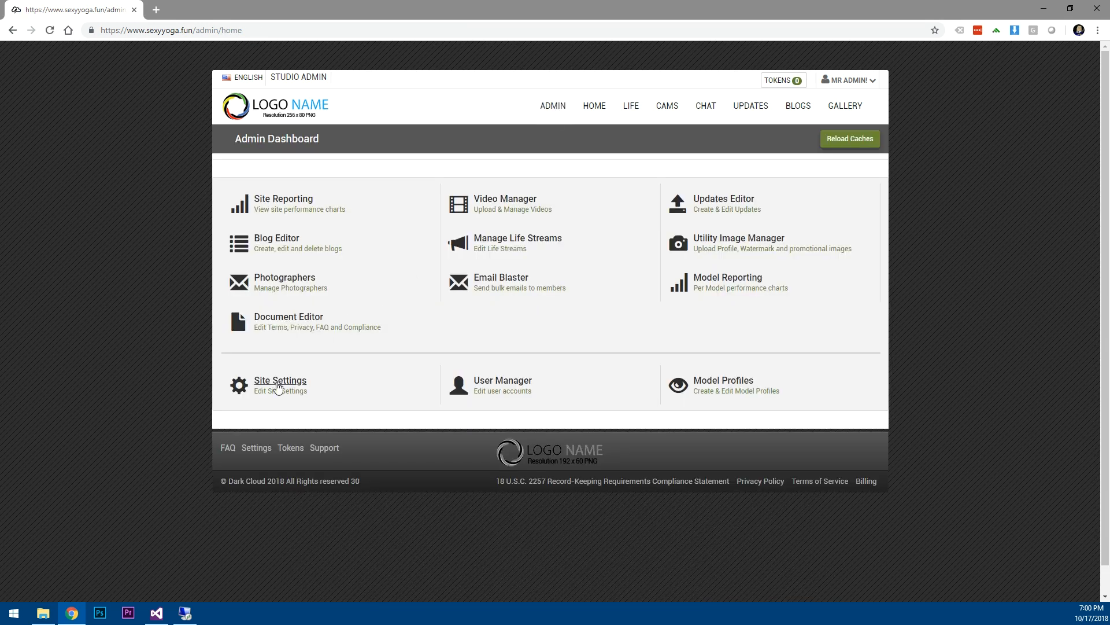
left_click(273, 381)
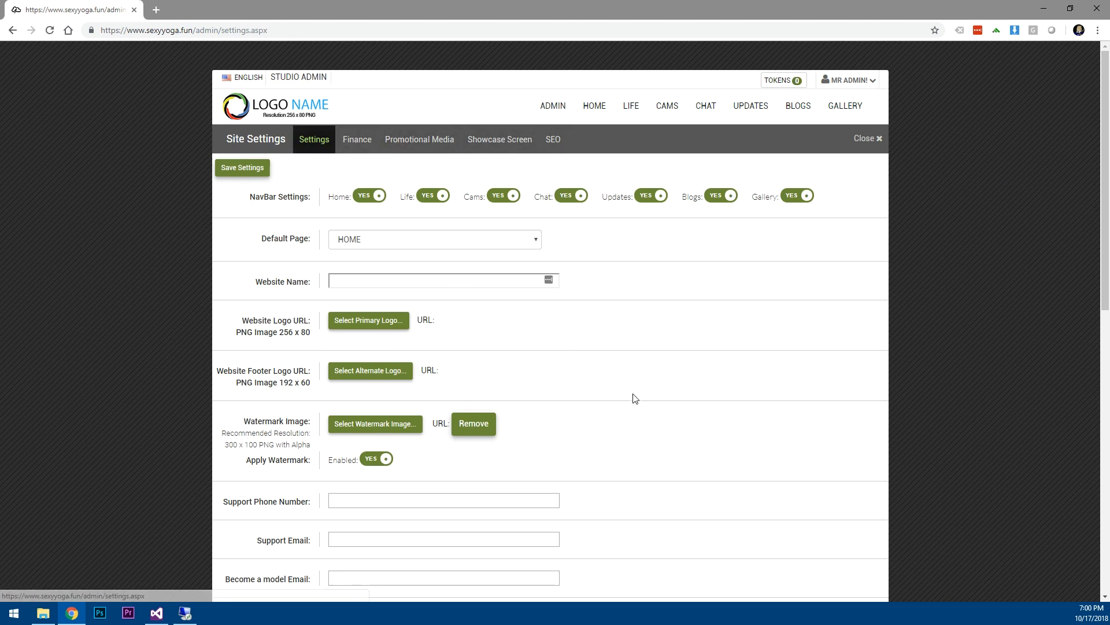
scroll(652, 417, "down", 5)
scroll(654, 418, "down", 4)
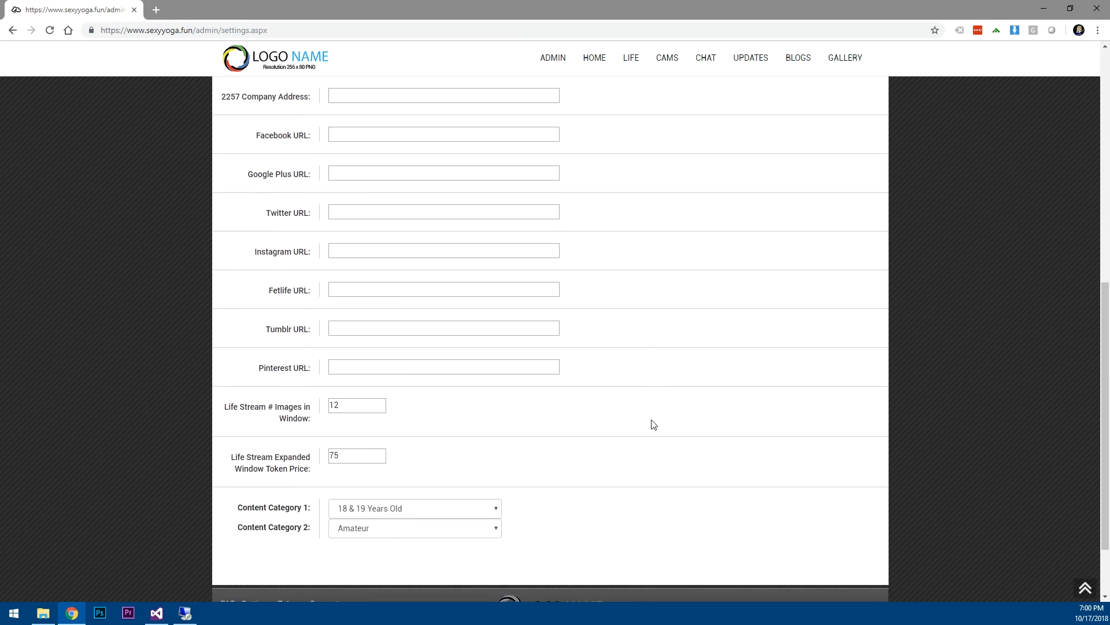
scroll(654, 418, "up", 7)
scroll(617, 414, "up", 2)
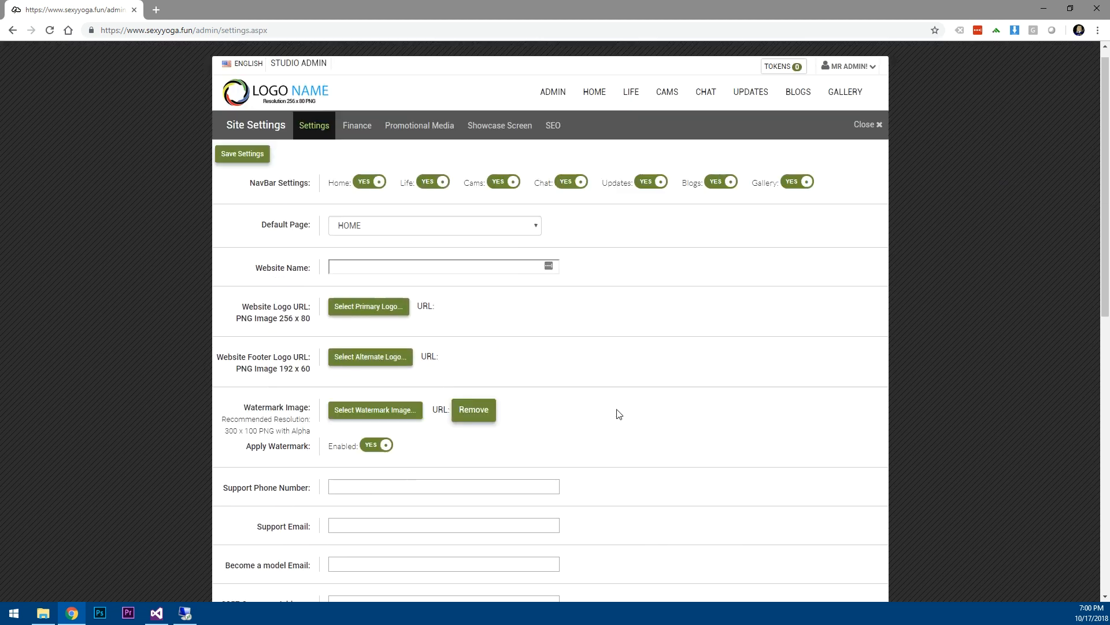
Set logo.png, the third Sexy Yoga logo, as the primary site logo.
left_click(373, 322)
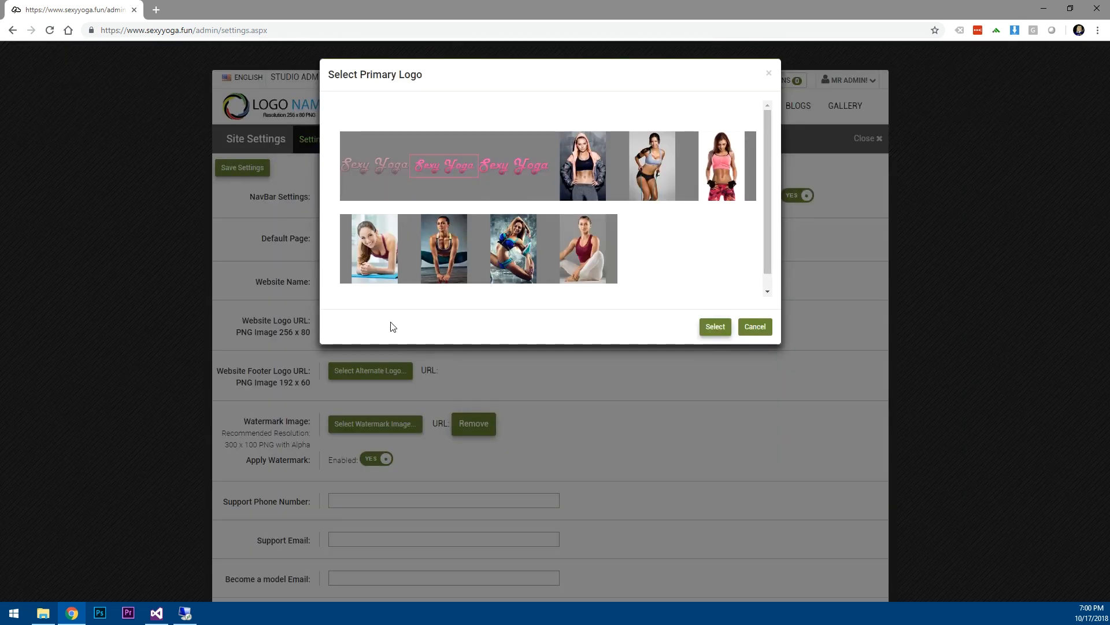
left_click(512, 163)
left_click(711, 323)
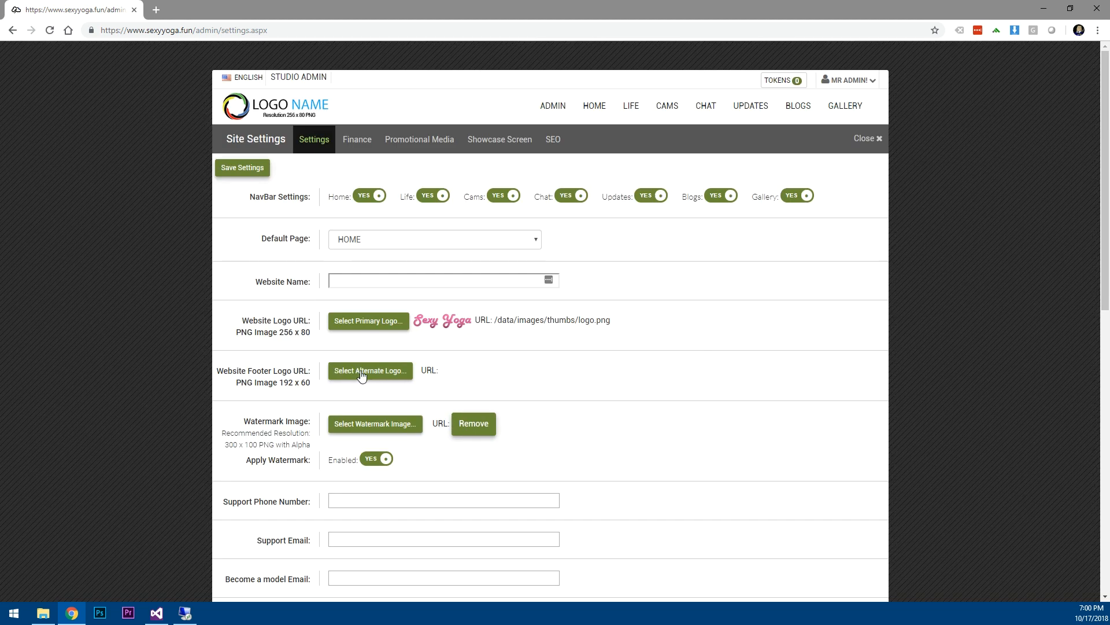
Set logo-alt.png, the first Sexy Yoga logo, as the alternate footer logo.
scroll(560, 379, "down", 4)
scroll(560, 379, "down", 6)
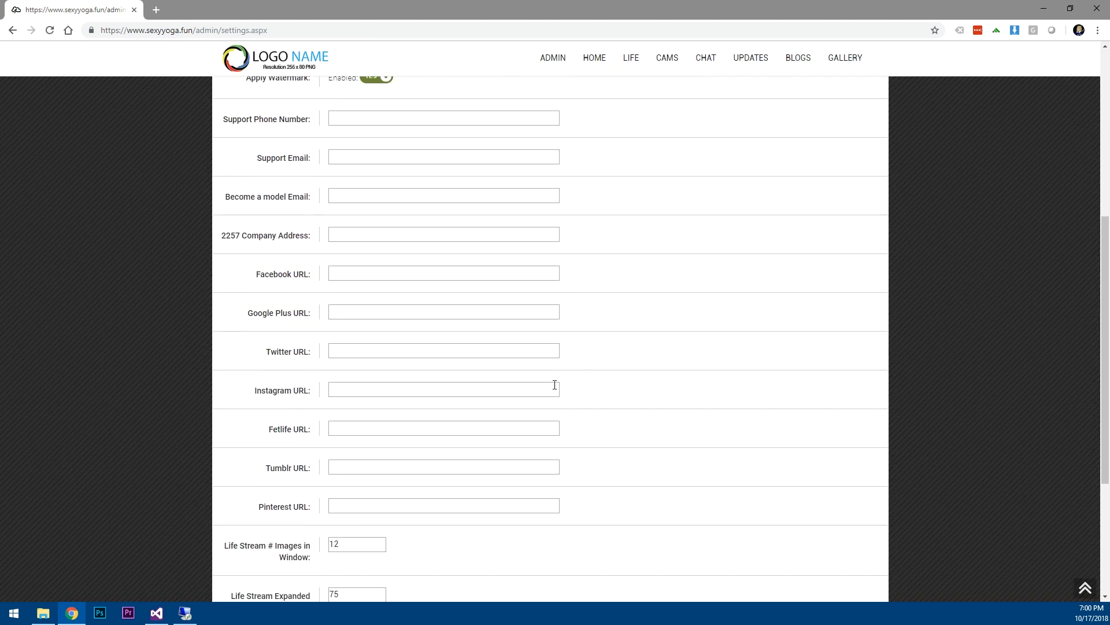
scroll(583, 427, "up", 10)
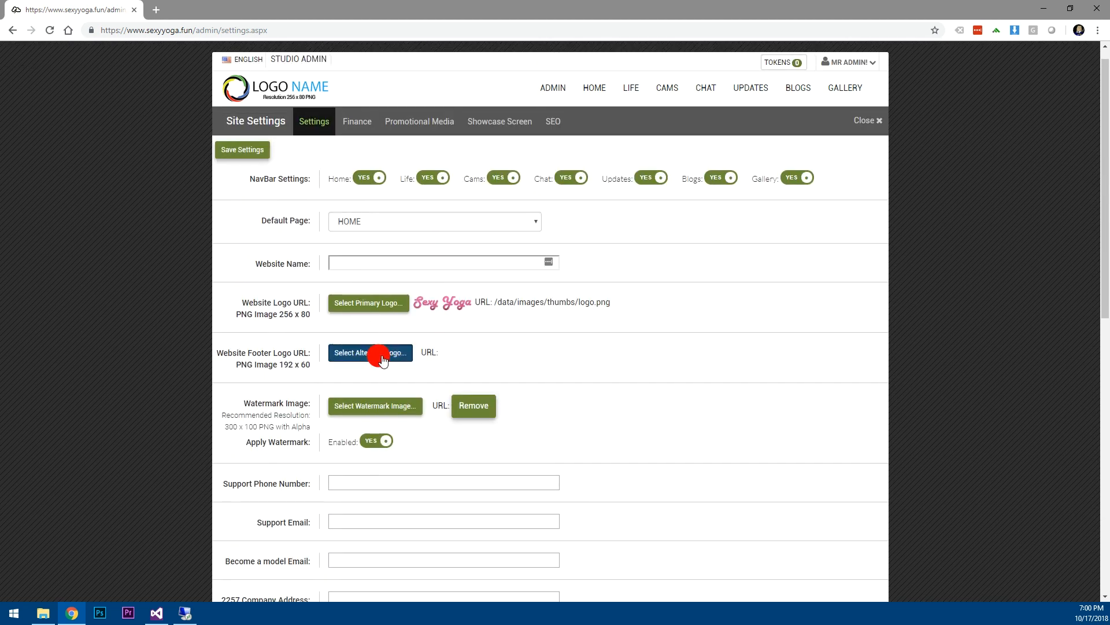
left_click(380, 353)
left_click(373, 168)
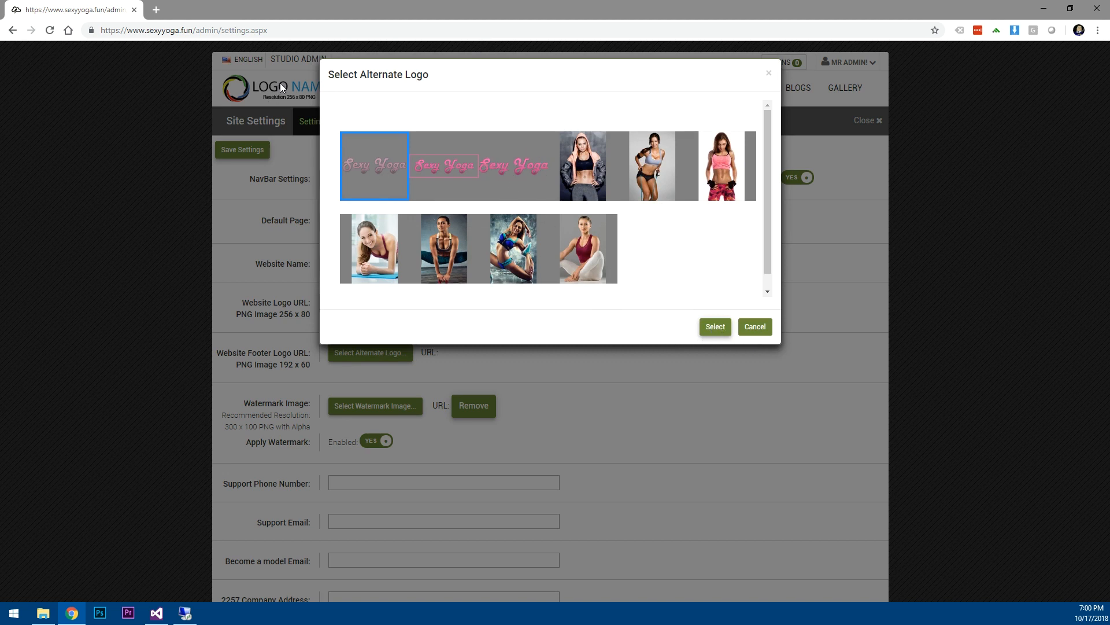
left_click(714, 327)
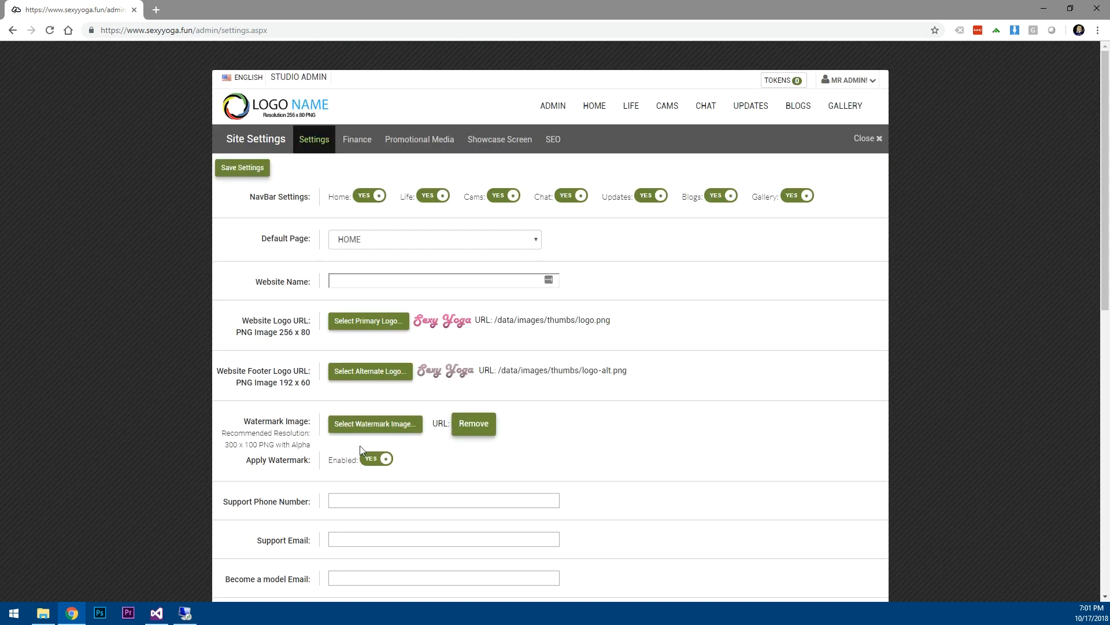
left_click_drag(241, 421, 311, 428)
Choose logo_watermark.png as the watermark image and save the site settings.
left_click(373, 430)
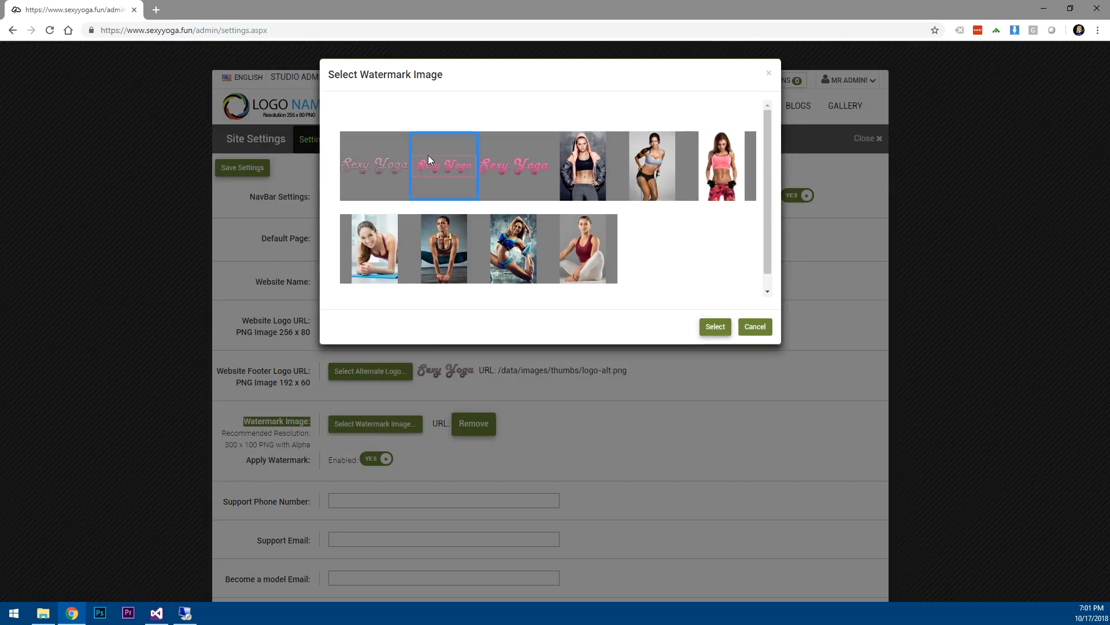
left_click(715, 326)
left_click(232, 169)
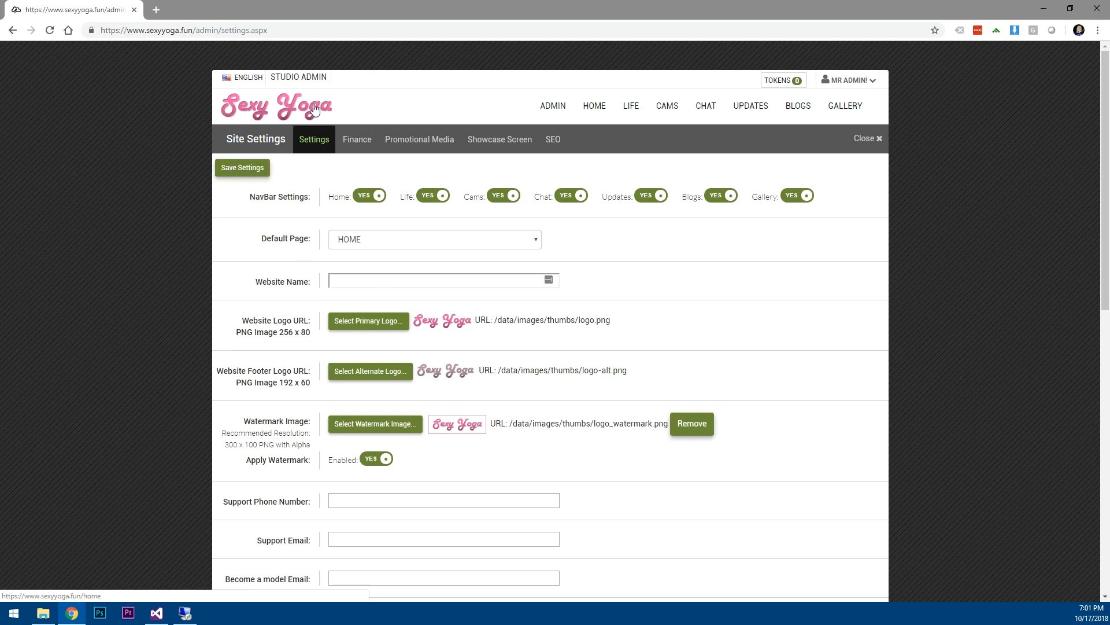
scroll(624, 445, "down", 10)
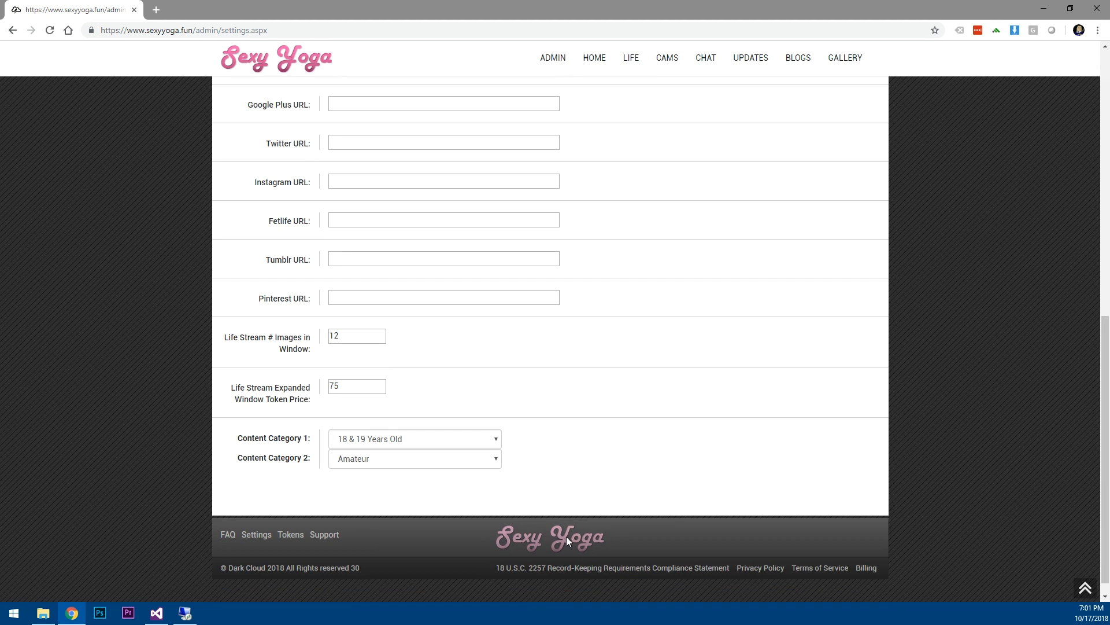
scroll(657, 478, "up", 8)
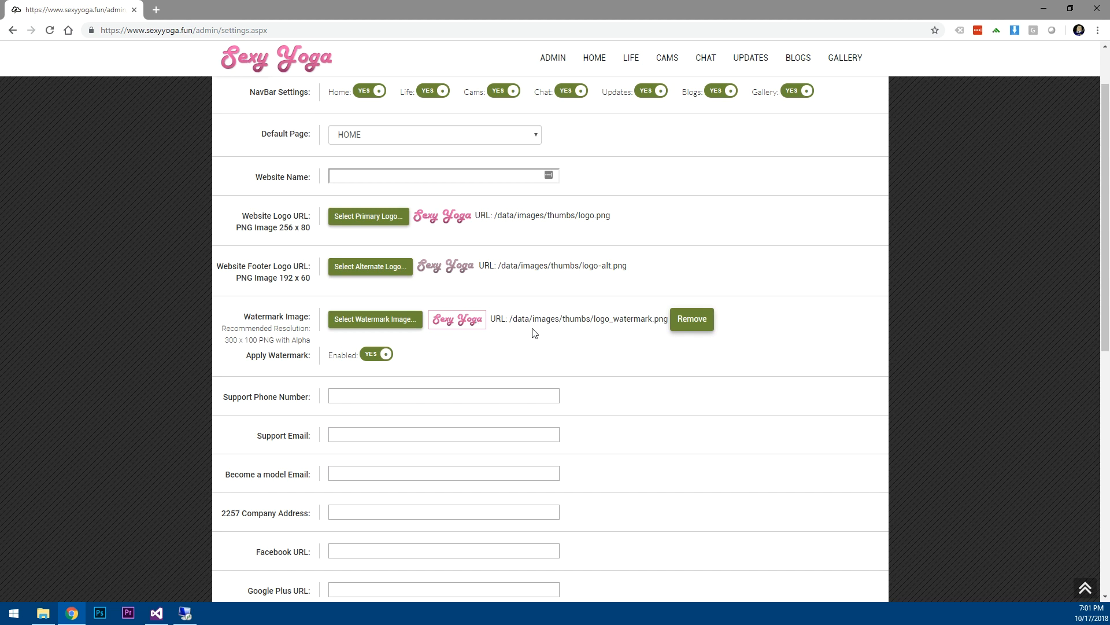
scroll(533, 333, "up", 2)
Enter 'Sexy Yoga' as the website name and keep HOME as the default page.
left_click(386, 281)
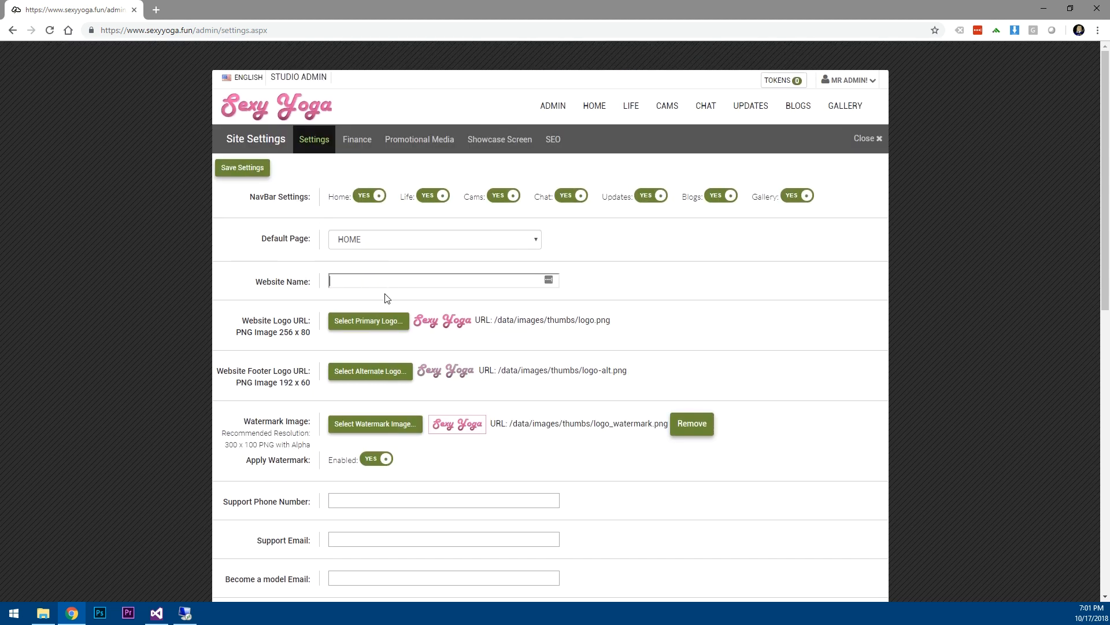
type("Sexy Yoga")
left_click(468, 242)
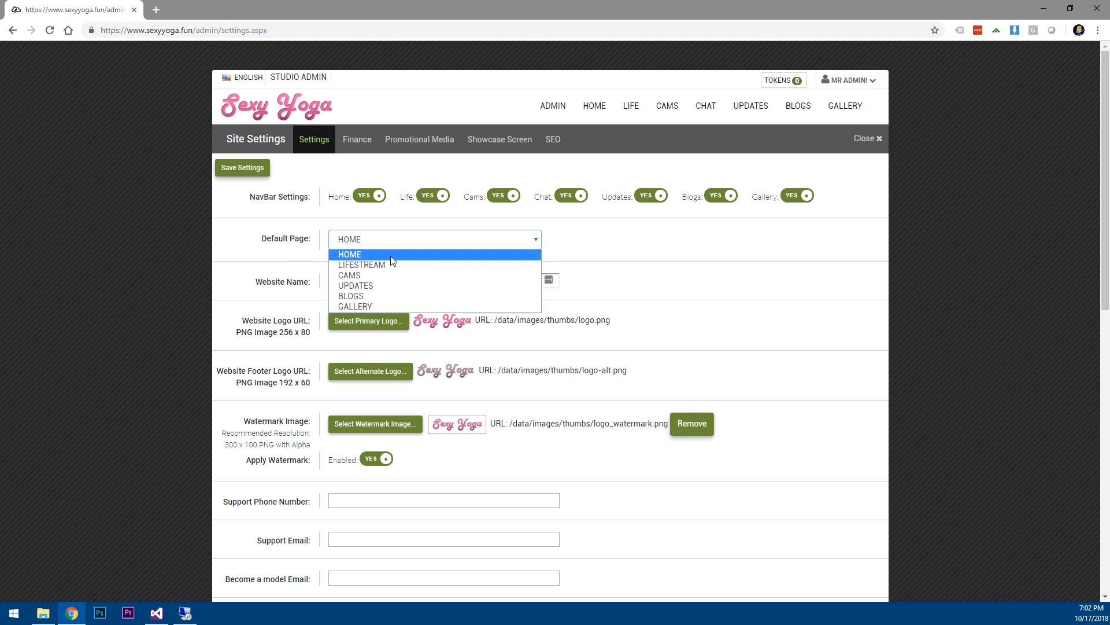
left_click(261, 264)
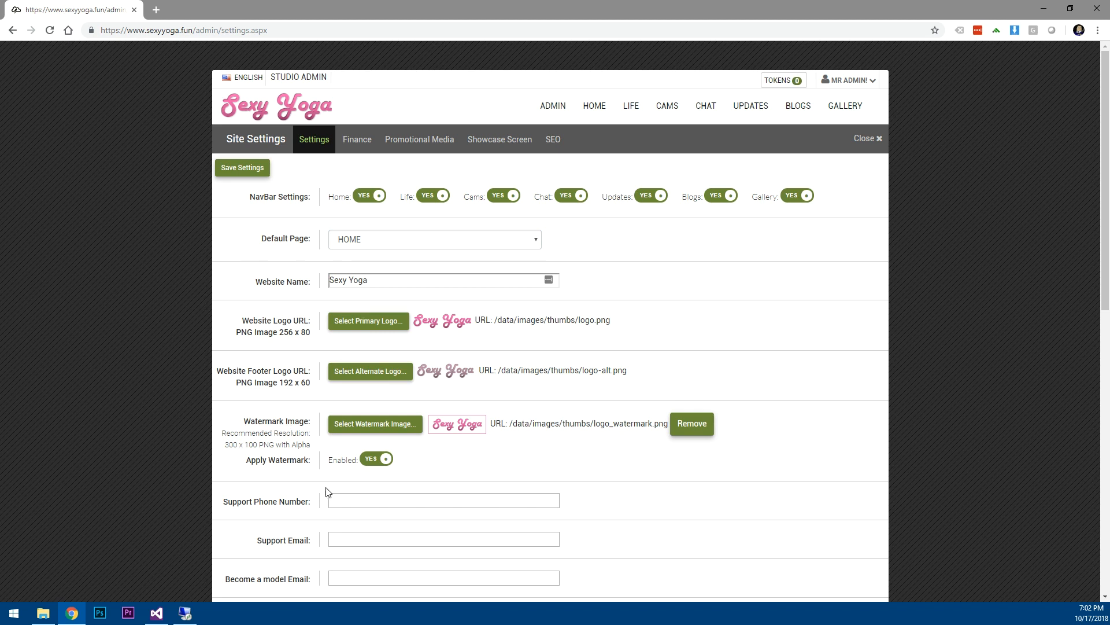
scroll(353, 492, "down", 4)
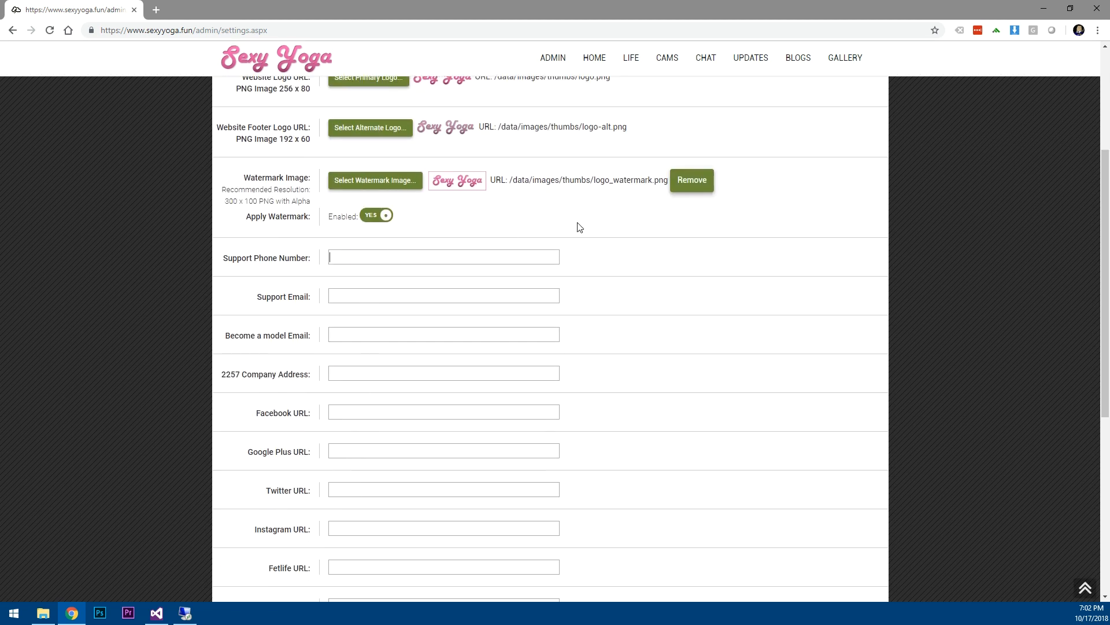
Enter the support phone number, the support e-mail and the model-application e-mail.
type("60")
type("2-555-")
type("1212")
key("Tab")
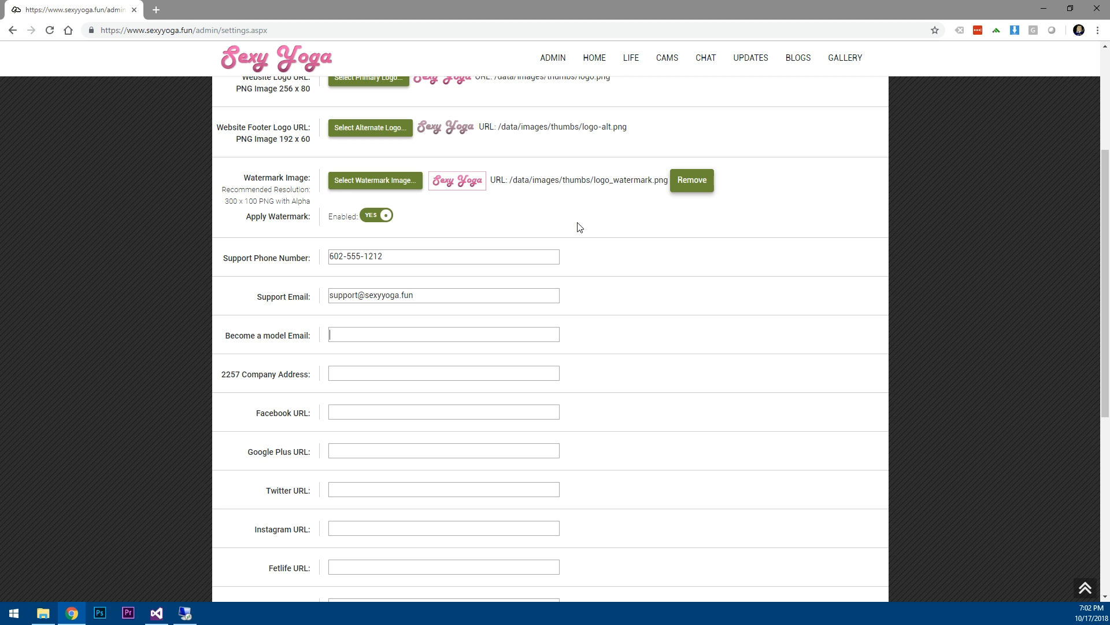
key("Tab")
scroll(506, 415, "down", 4)
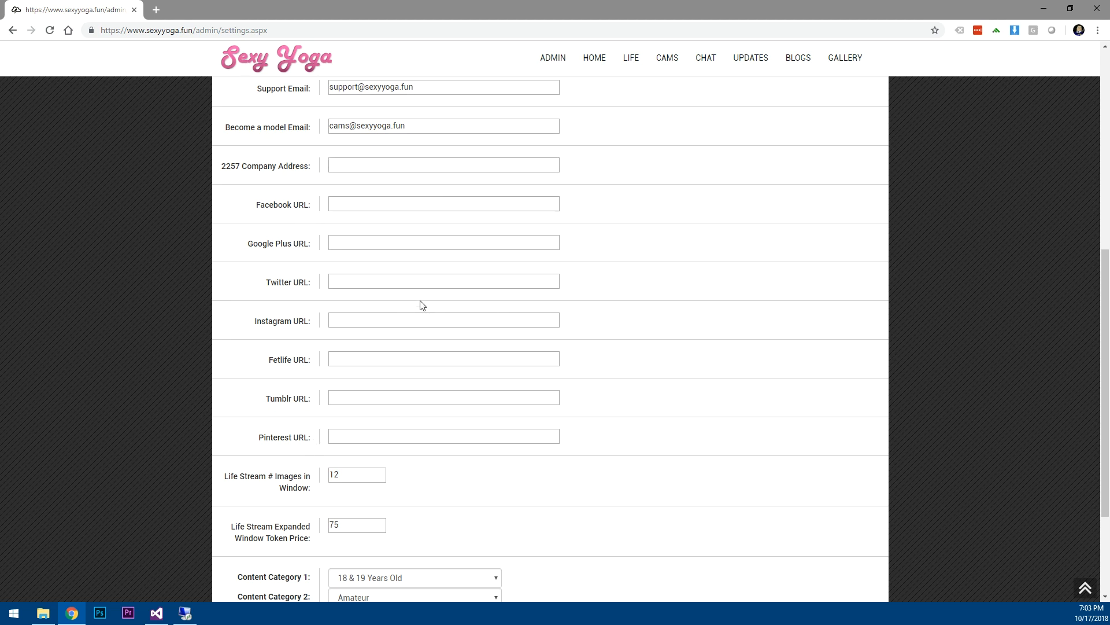
left_click(363, 202)
type("www.facebook.com/sexty")
key("BackSpace")
key("BackSpace")
type("yyoga")
left_click(356, 281)
type("www.t")
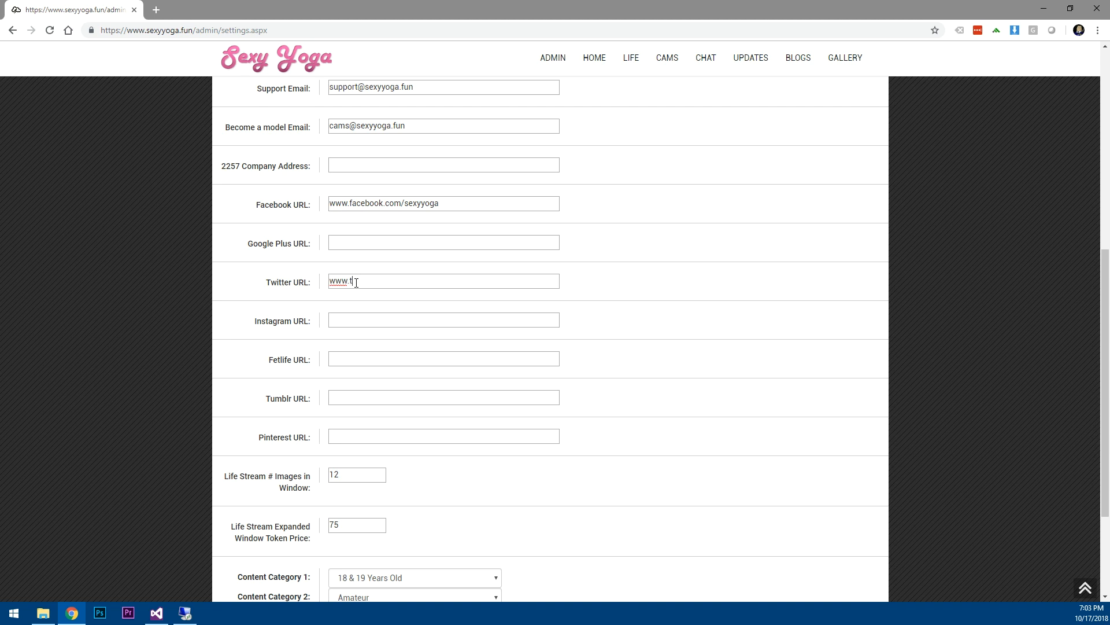
type("witter.com/sexyyoga")
scroll(581, 454, "down", 3)
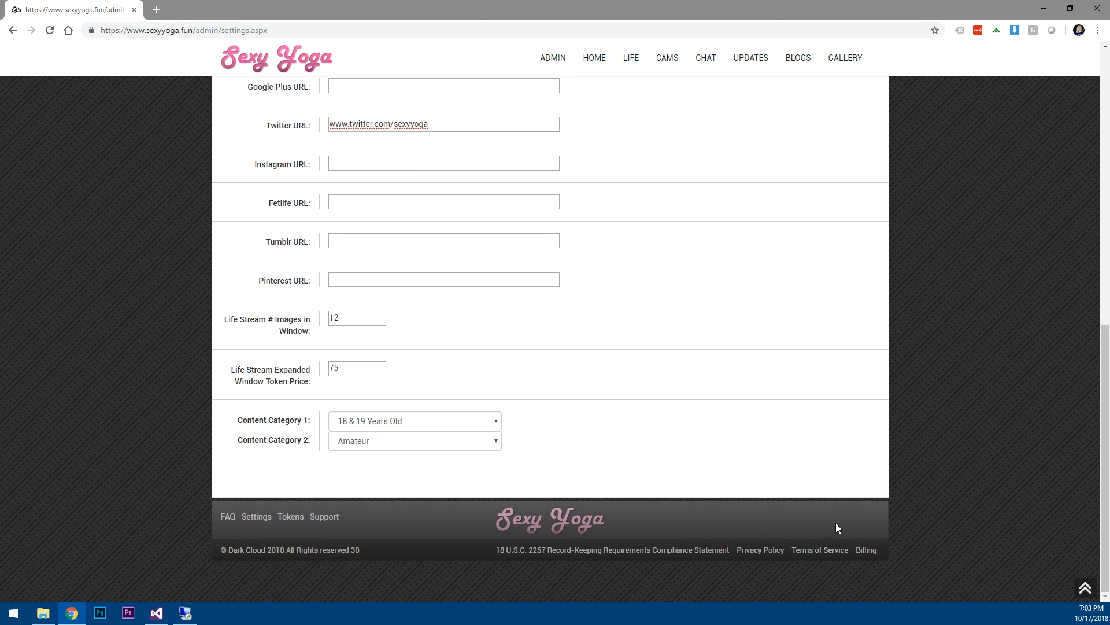
scroll(567, 301, "up", 10)
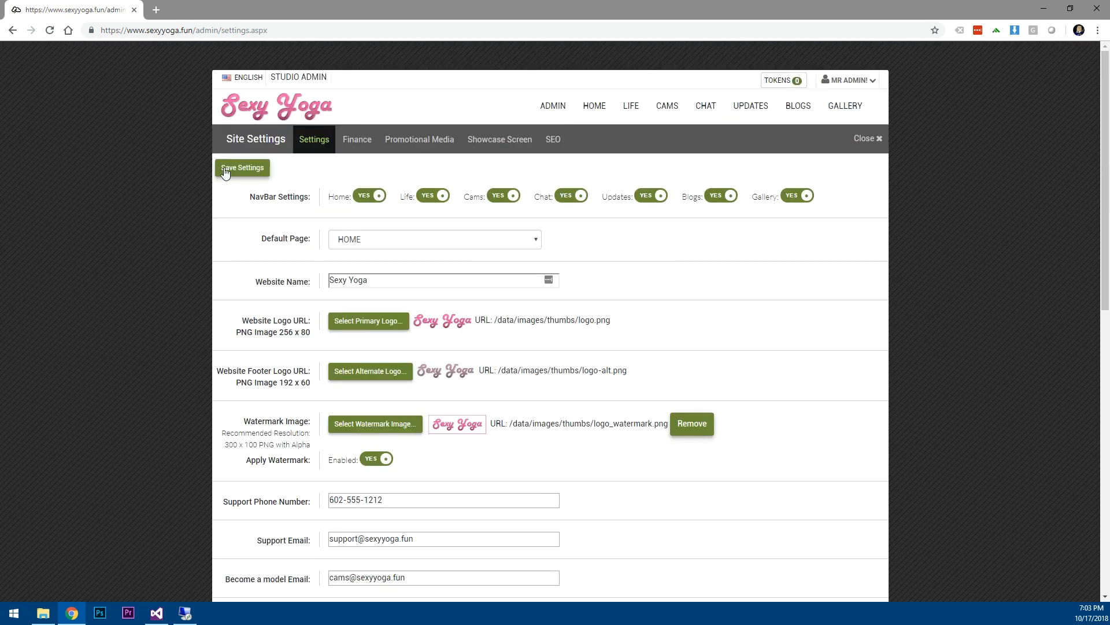
left_click(242, 168)
scroll(515, 466, "down", 10)
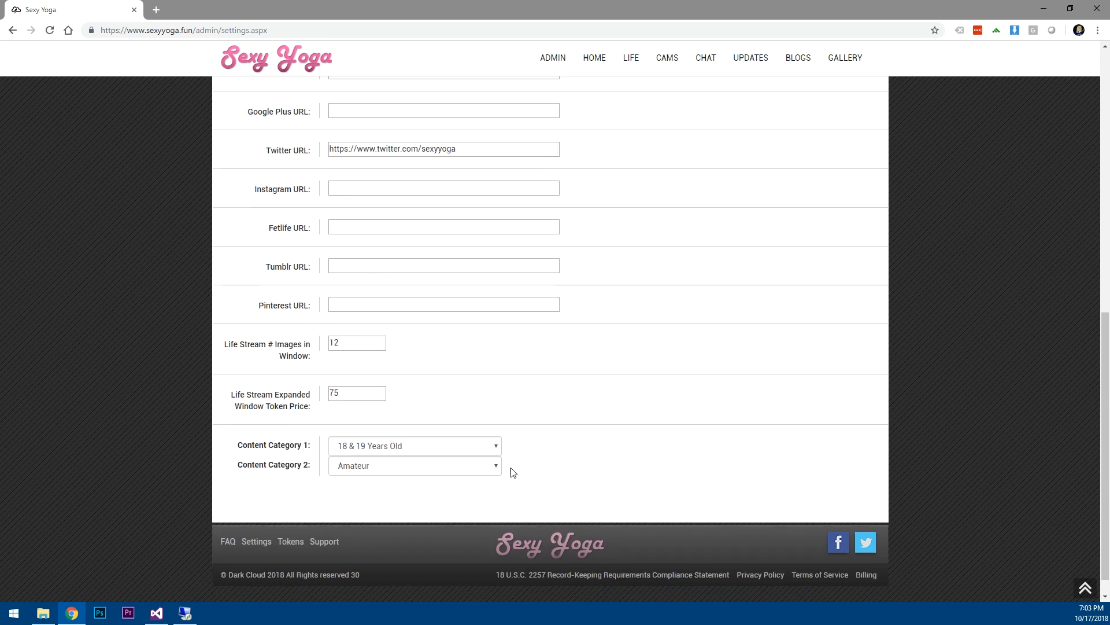
scroll(513, 472, "down", 1)
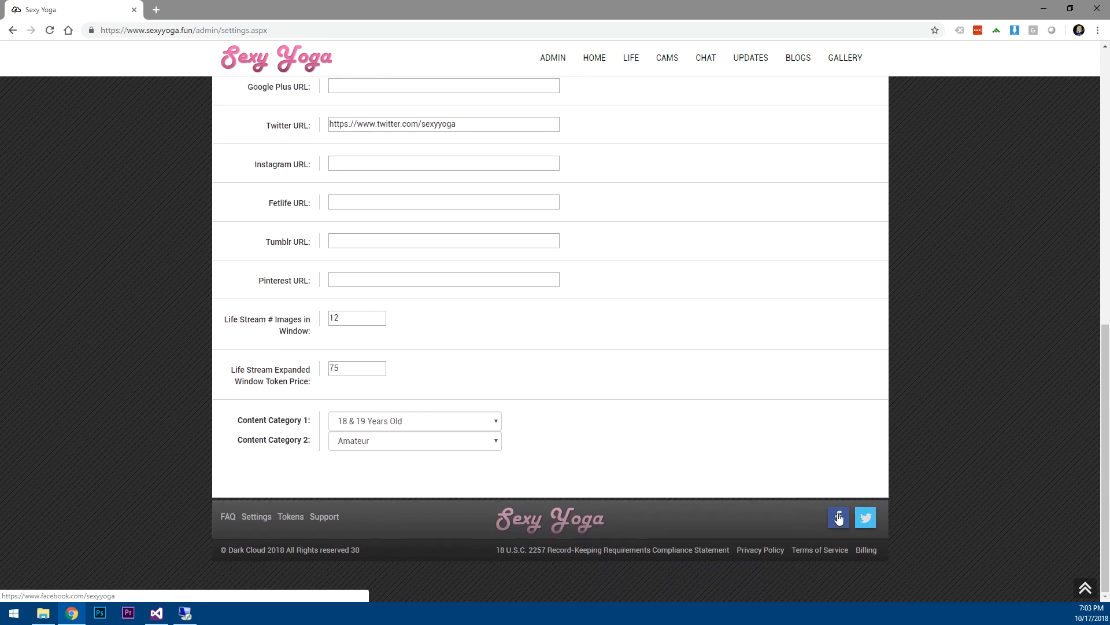
scroll(679, 425, "up", 4)
left_click_drag(332, 255, 523, 263)
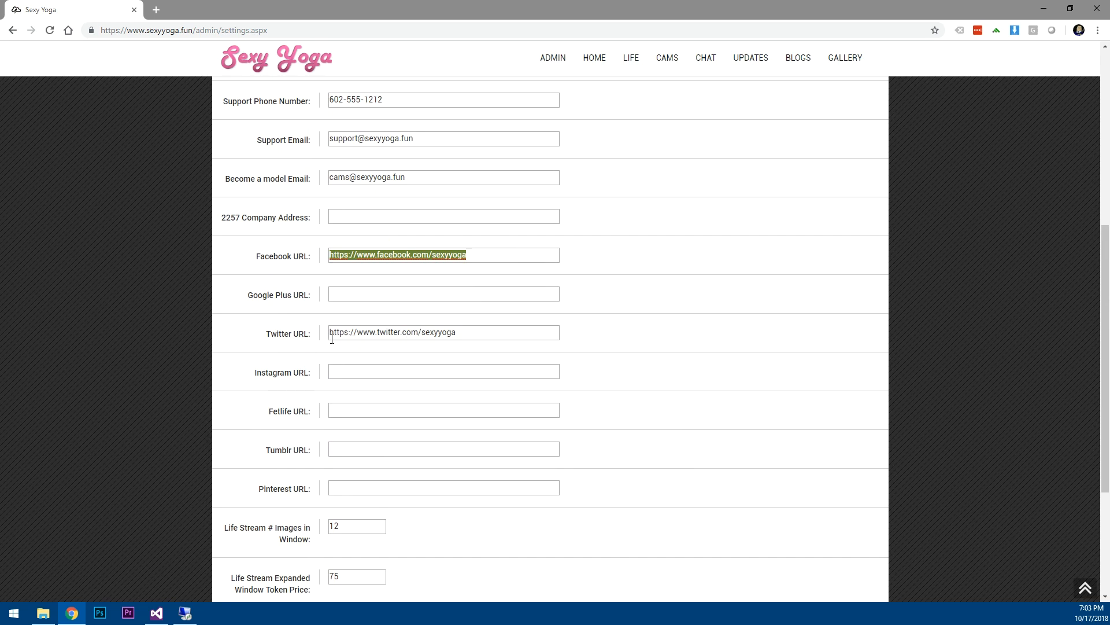
left_click_drag(330, 334, 459, 332)
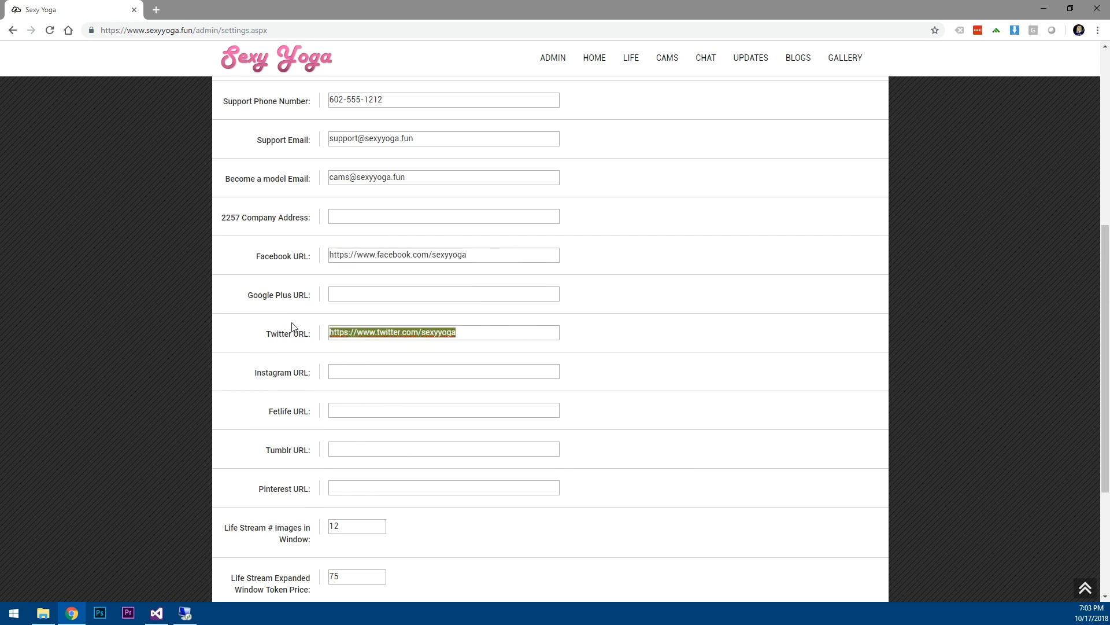
scroll(530, 417, "down", 4)
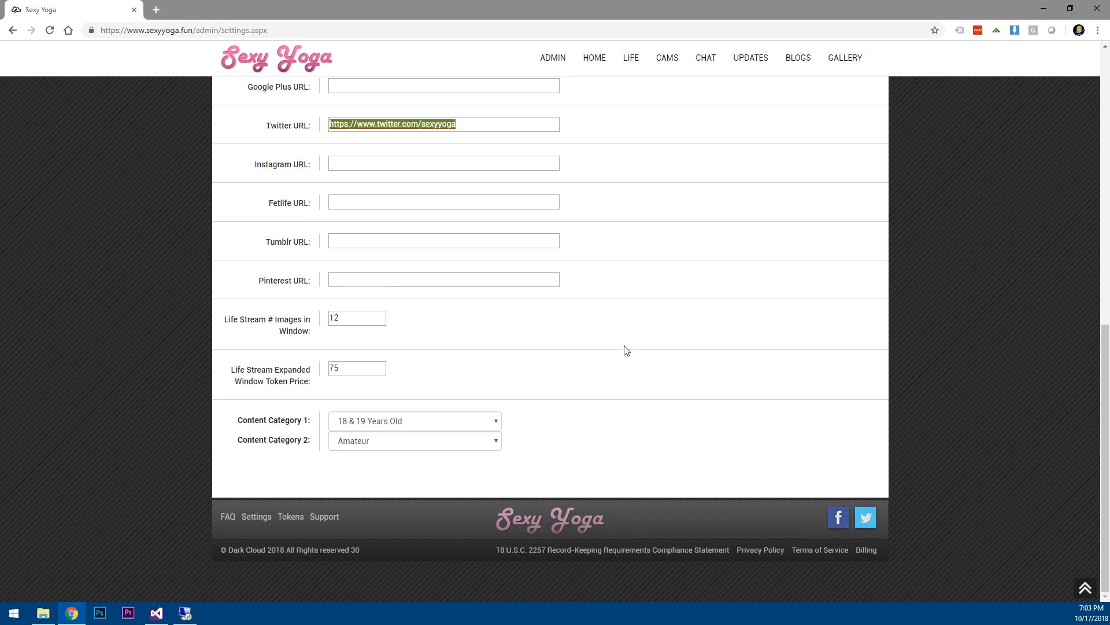
scroll(618, 350, "up", 6)
scroll(615, 353, "down", 3)
scroll(601, 367, "down", 3)
Set Content Category 1 to High Heels and Content Category 2 to Face Sitting.
left_click(434, 424)
left_click_drag(498, 229, 498, 265)
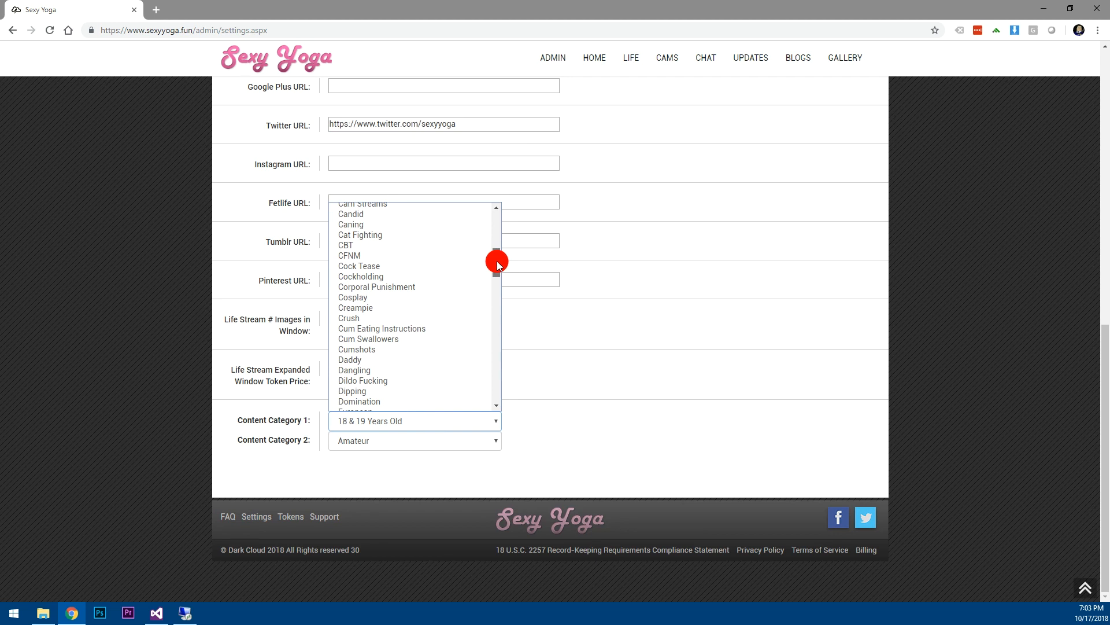
left_click_drag(497, 262, 497, 327)
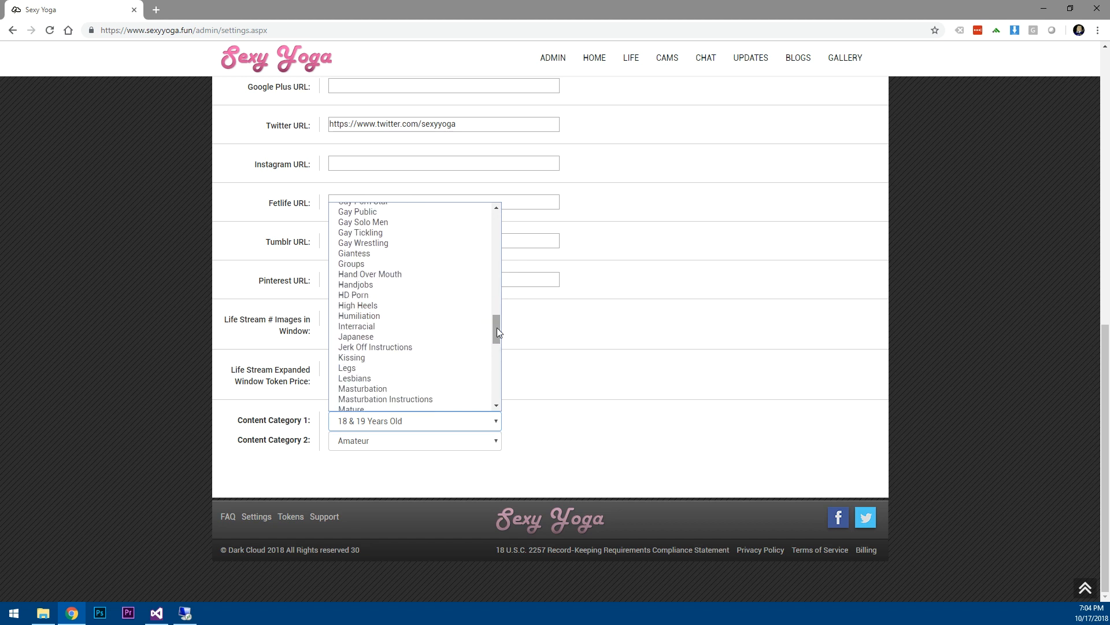
left_click(374, 306)
left_click(437, 444)
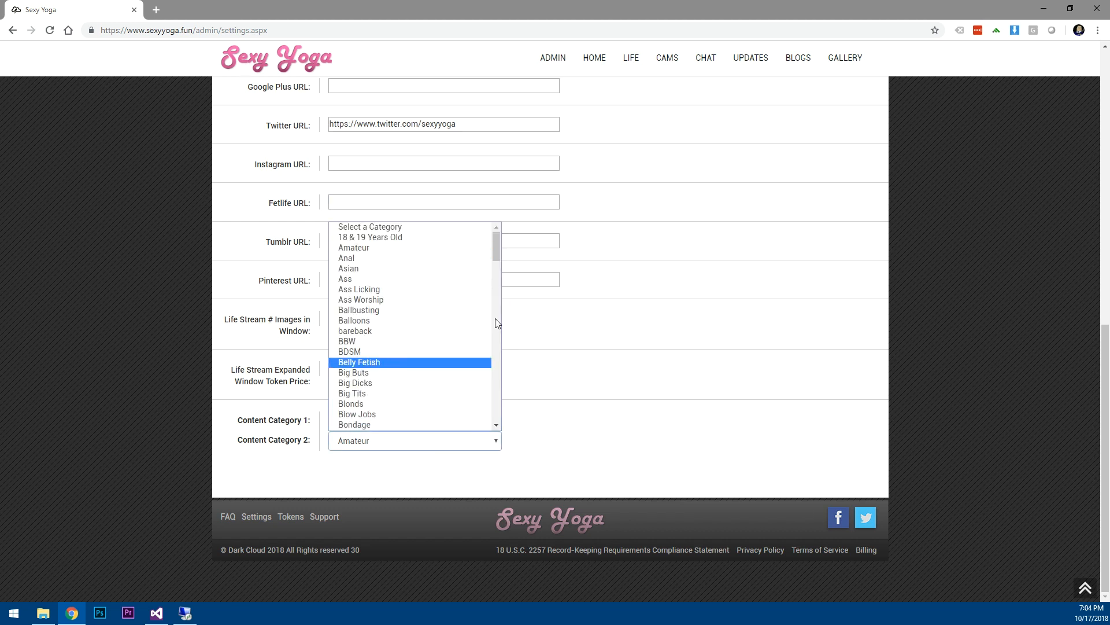
left_click_drag(498, 243, 496, 297)
left_click(388, 328)
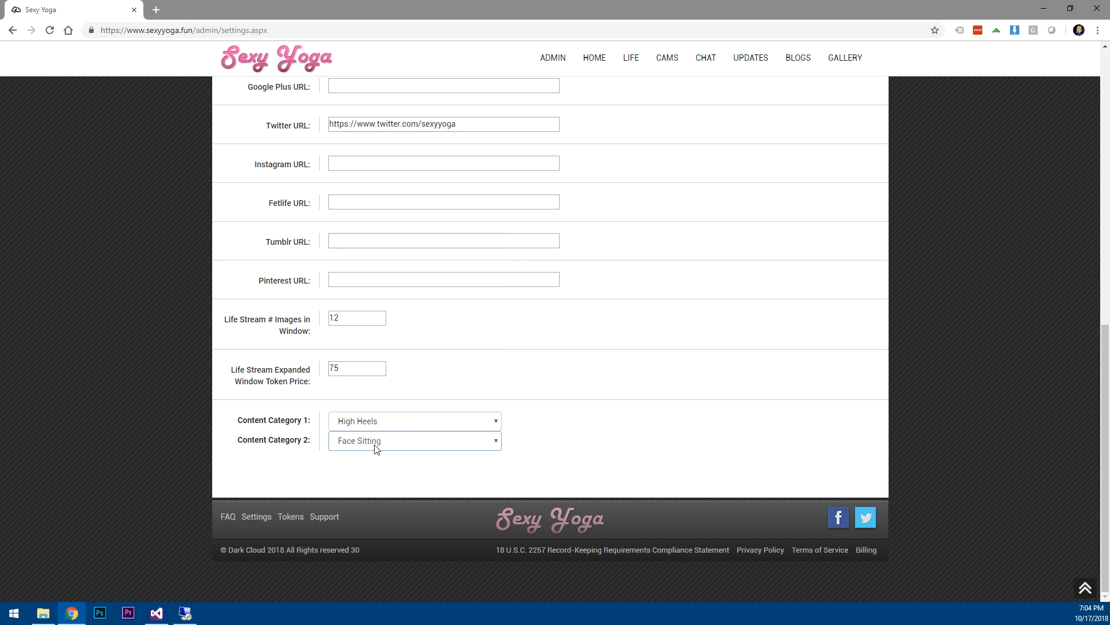
scroll(501, 421, "up", 15)
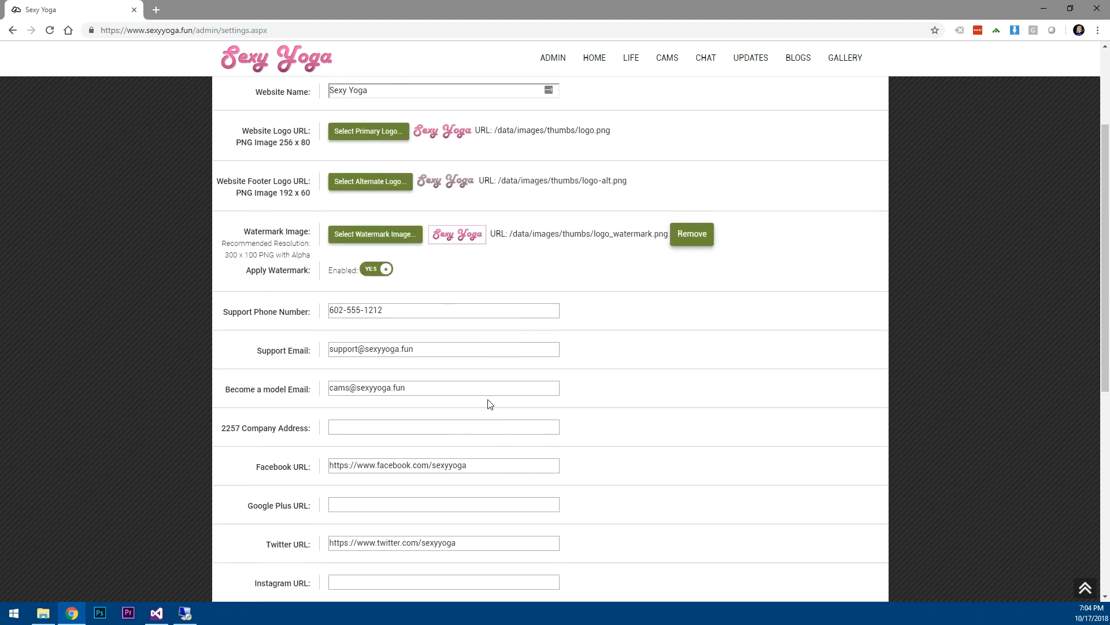
scroll(490, 403, "down", 15)
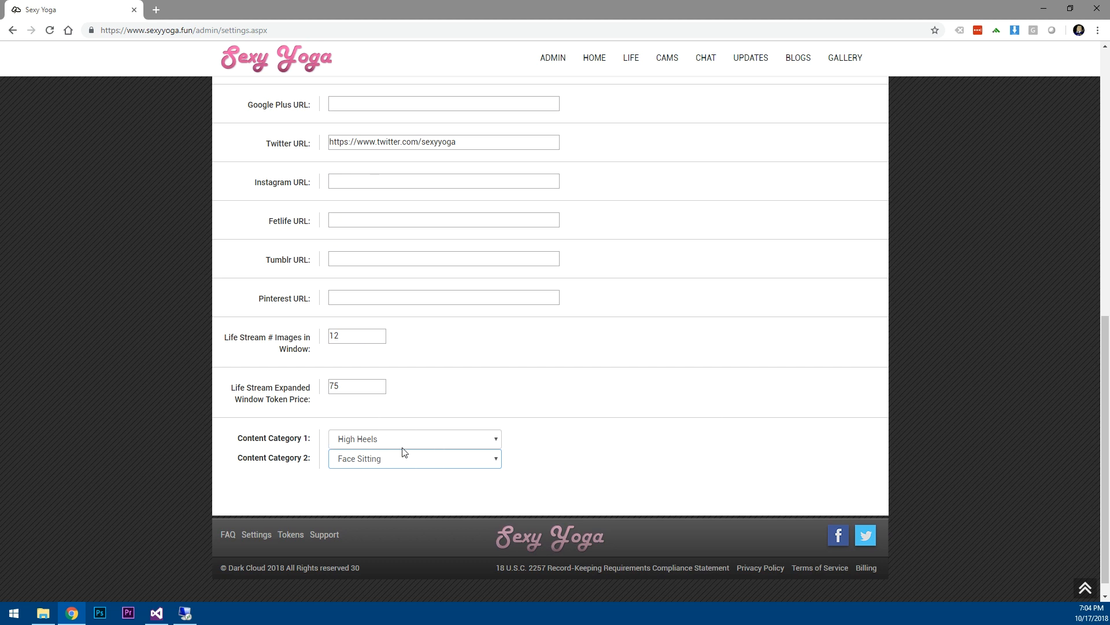
scroll(642, 379, "up", 15)
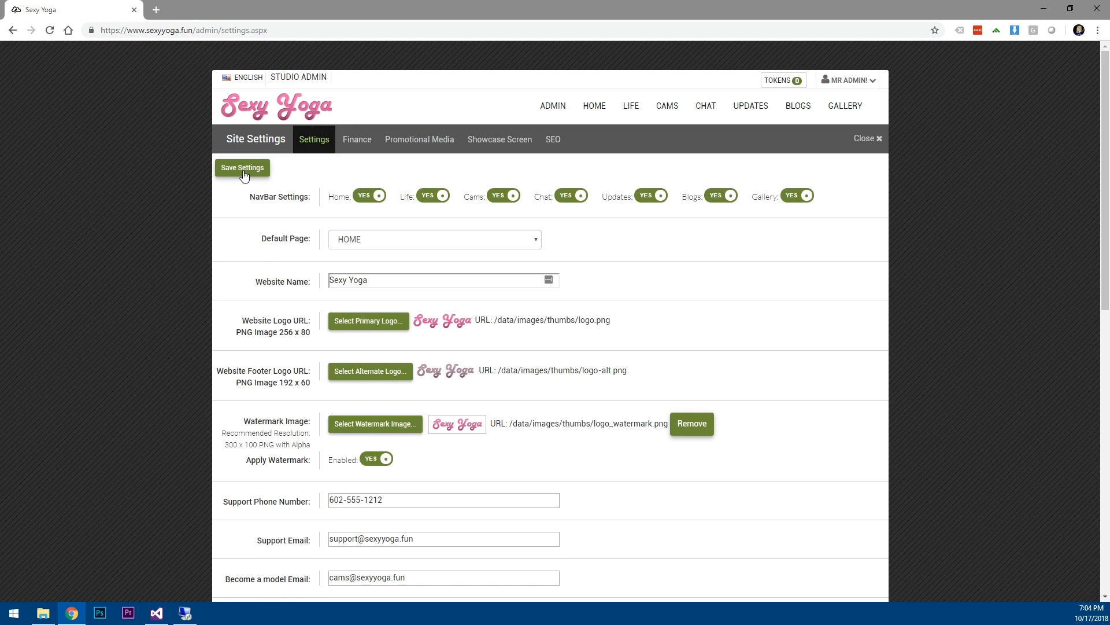
Save the settings, then hide Blogs and Life from the NavBar and save.
left_click(242, 169)
left_click(715, 198)
left_click(435, 197)
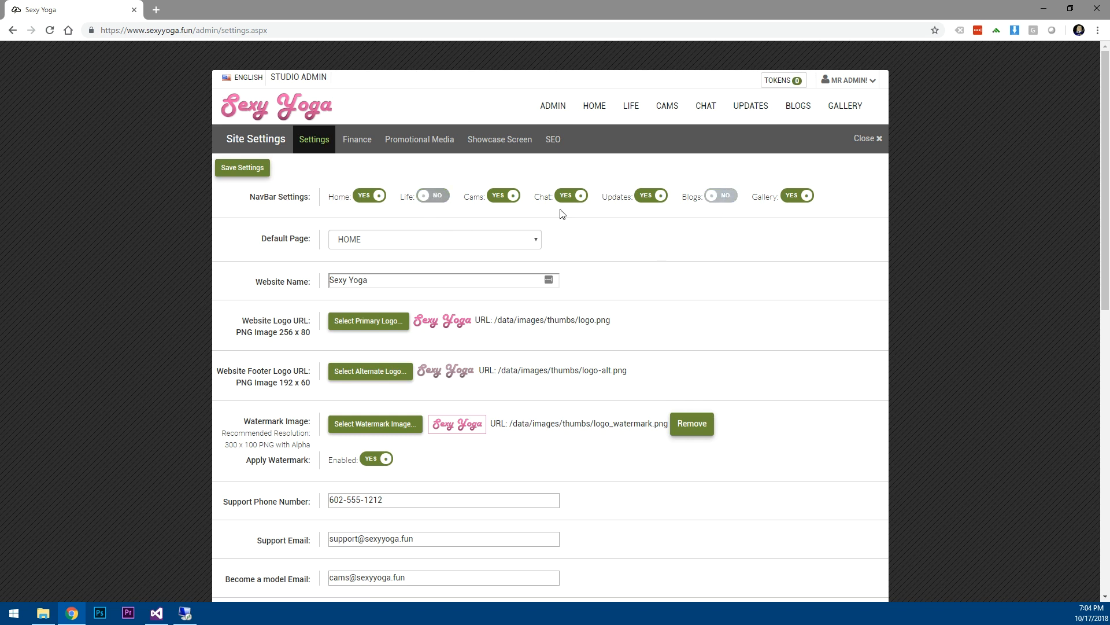
left_click(242, 168)
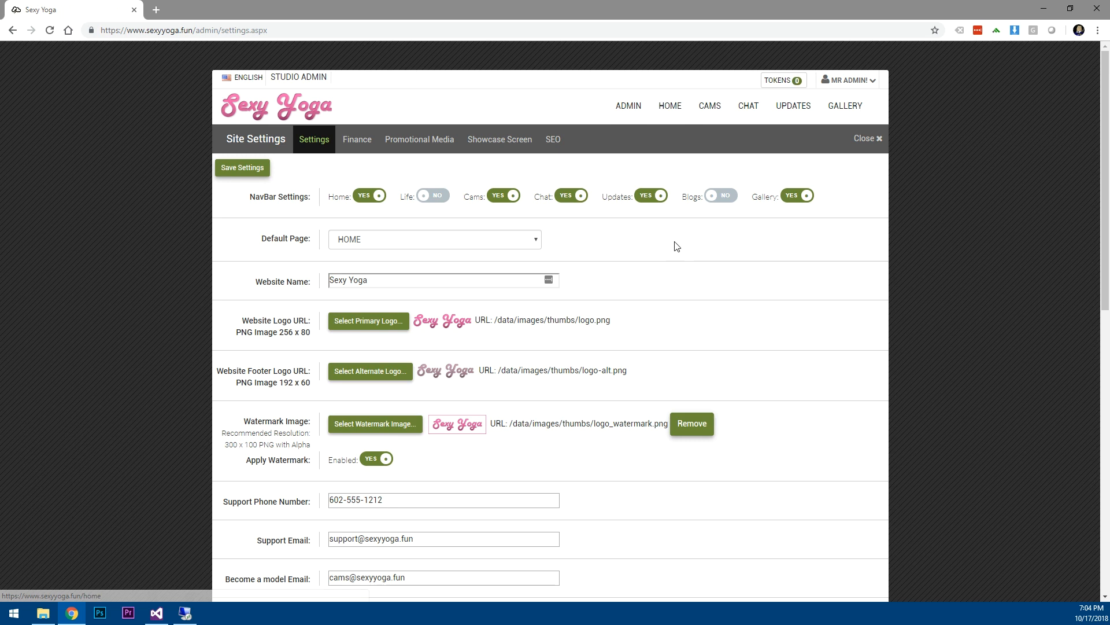
Switch Blogs and Life back to showing in the NavBar and save again.
left_click(721, 195)
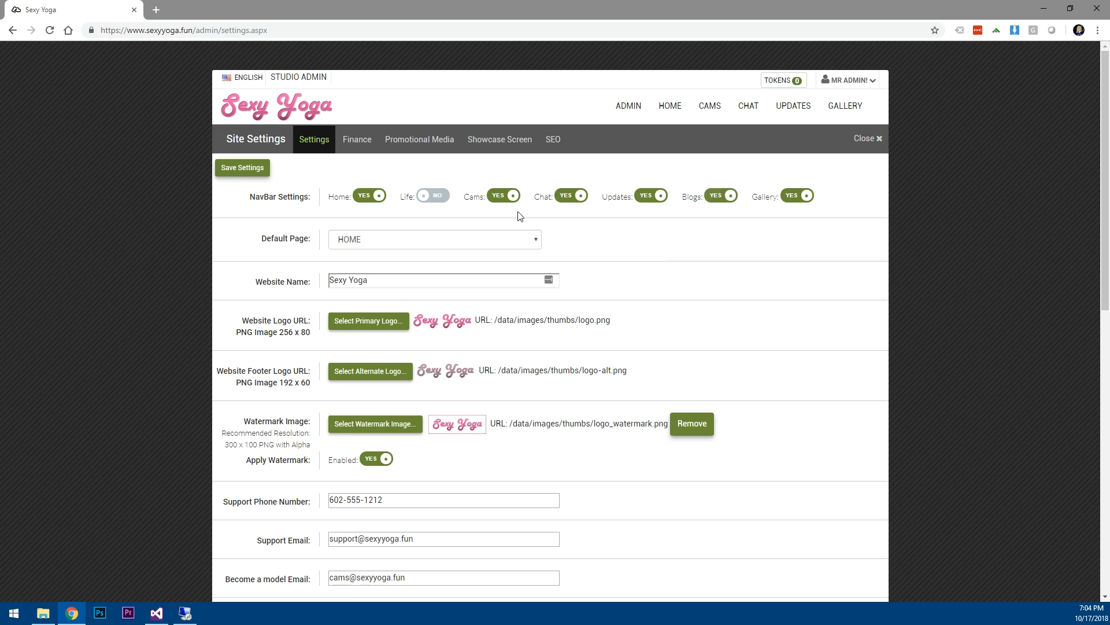
left_click(442, 196)
left_click(242, 168)
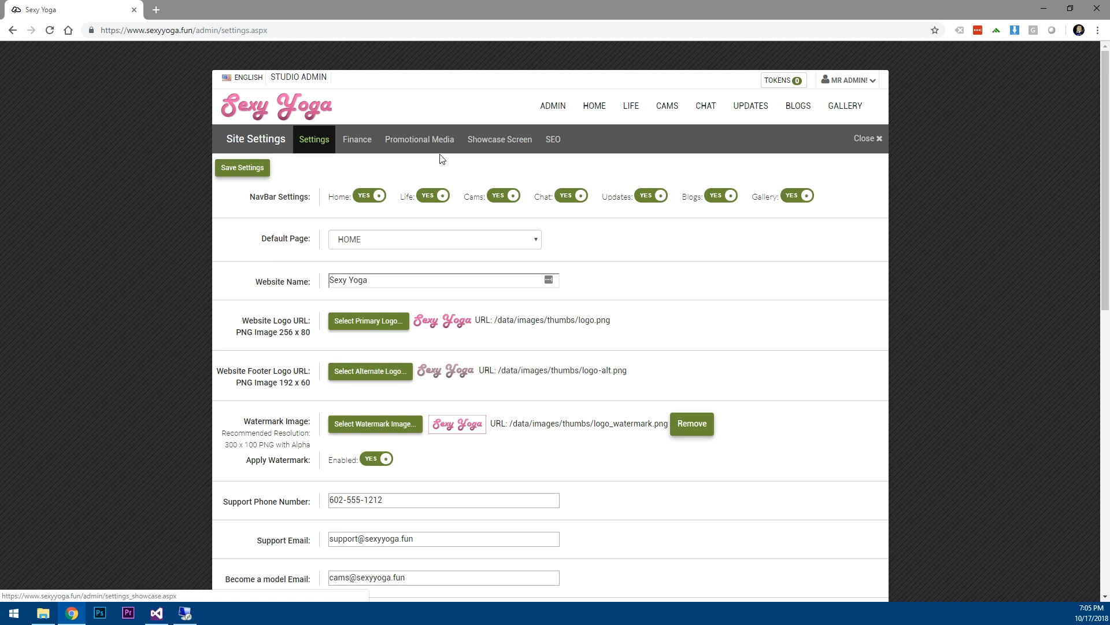
Leave Site Settings for the Admin Dashboard and open the Utility Image Manager.
left_click(409, 144)
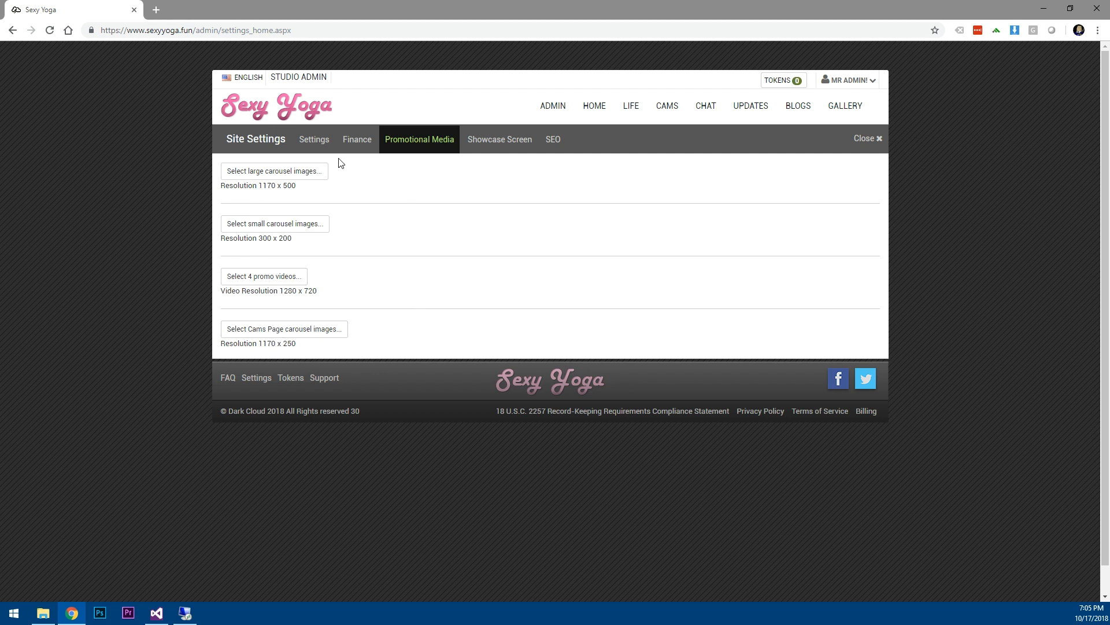
left_click(866, 139)
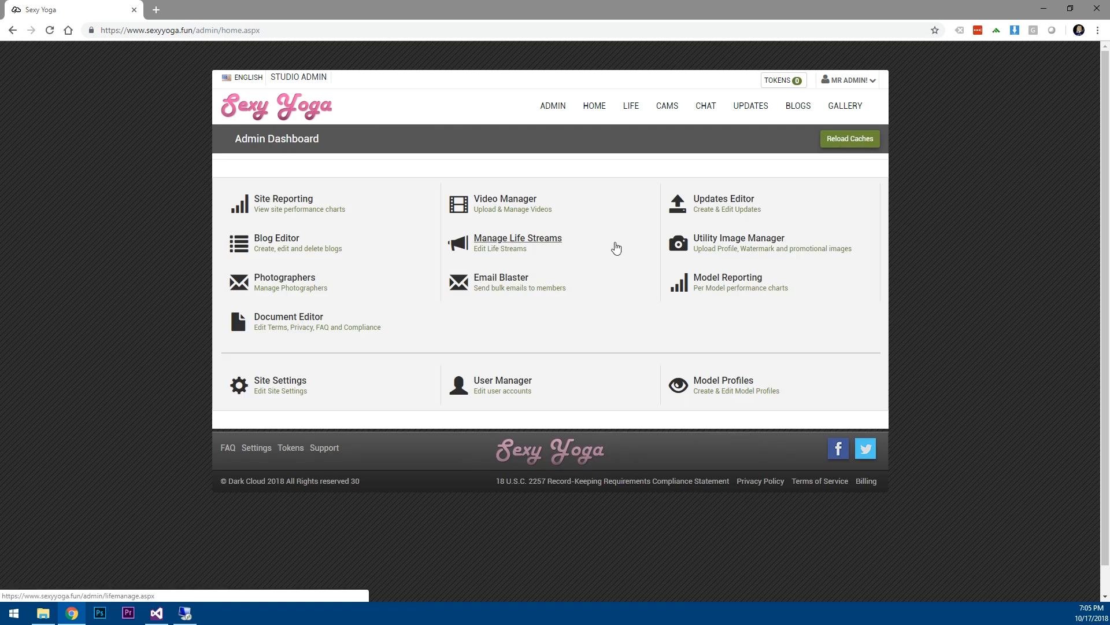
left_click(739, 239)
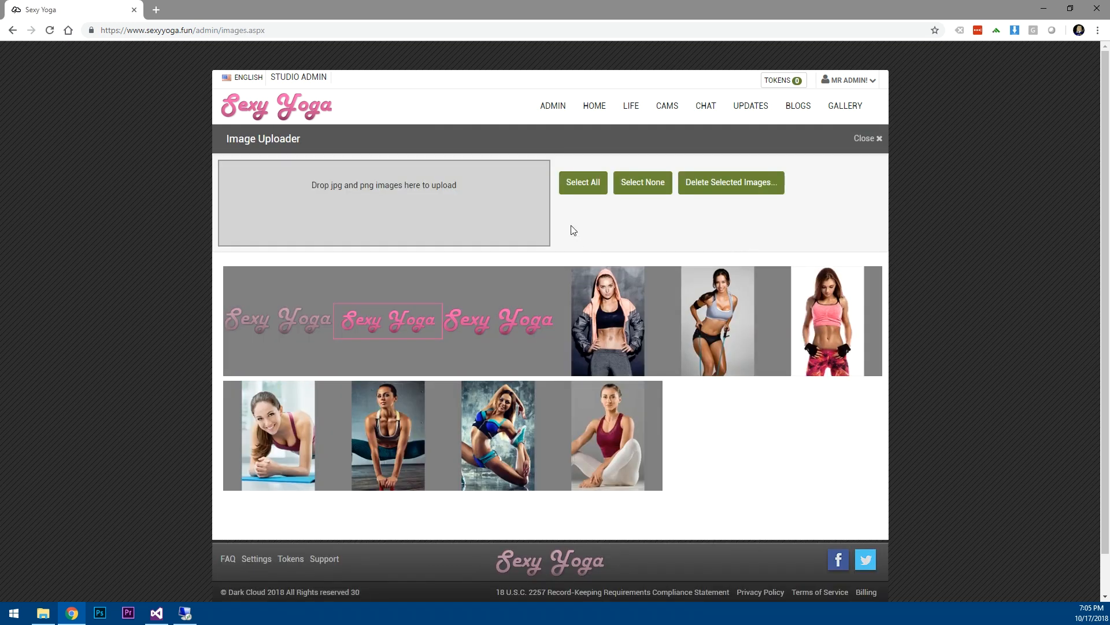
Drag all fifteen Large Carousel 1170 x 500 images into the Image Uploader.
left_click(42, 613)
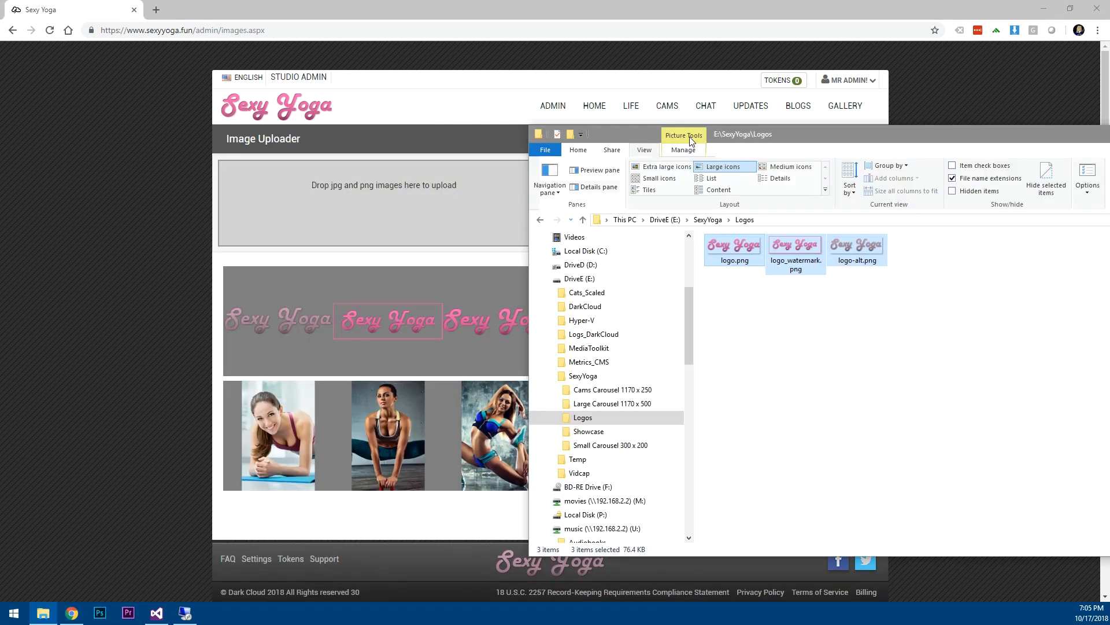
left_click_drag(773, 138, 515, 114)
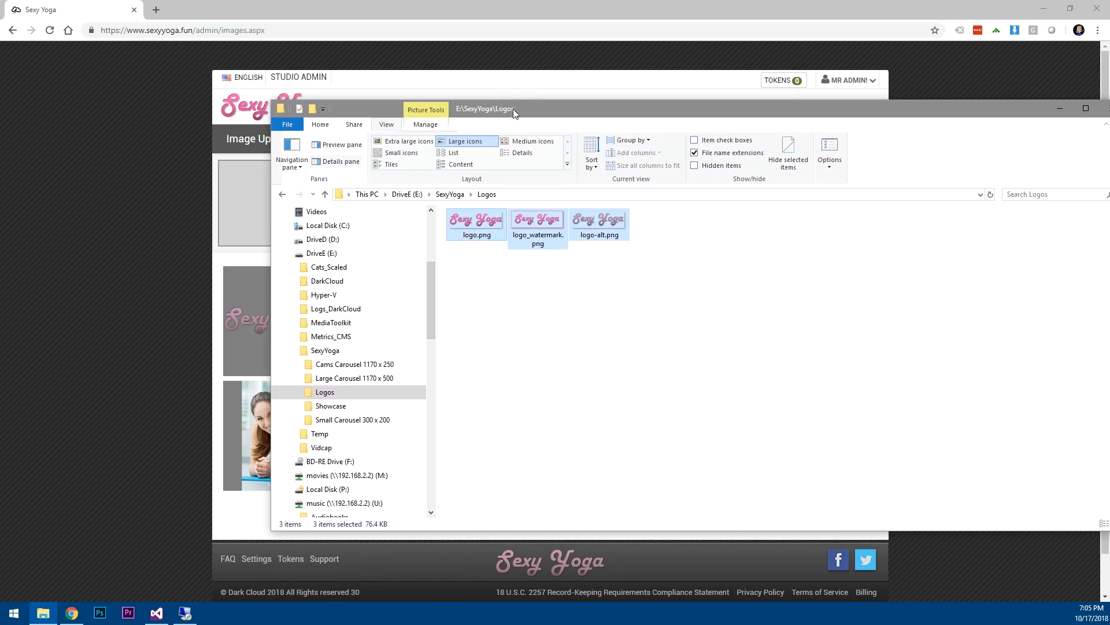
left_click(356, 380)
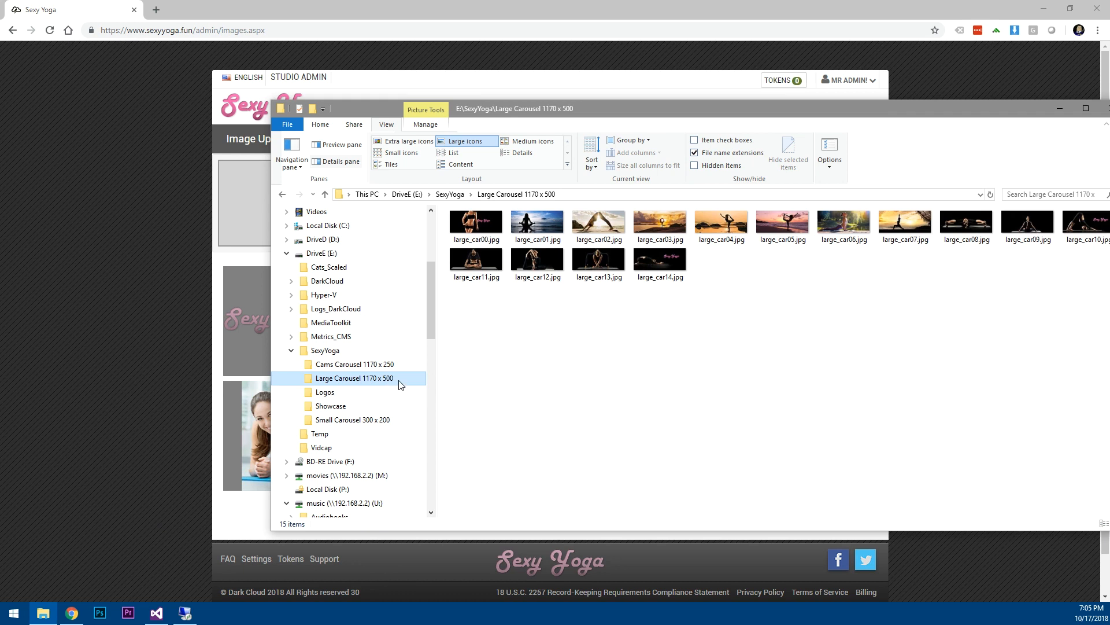
left_click(467, 224)
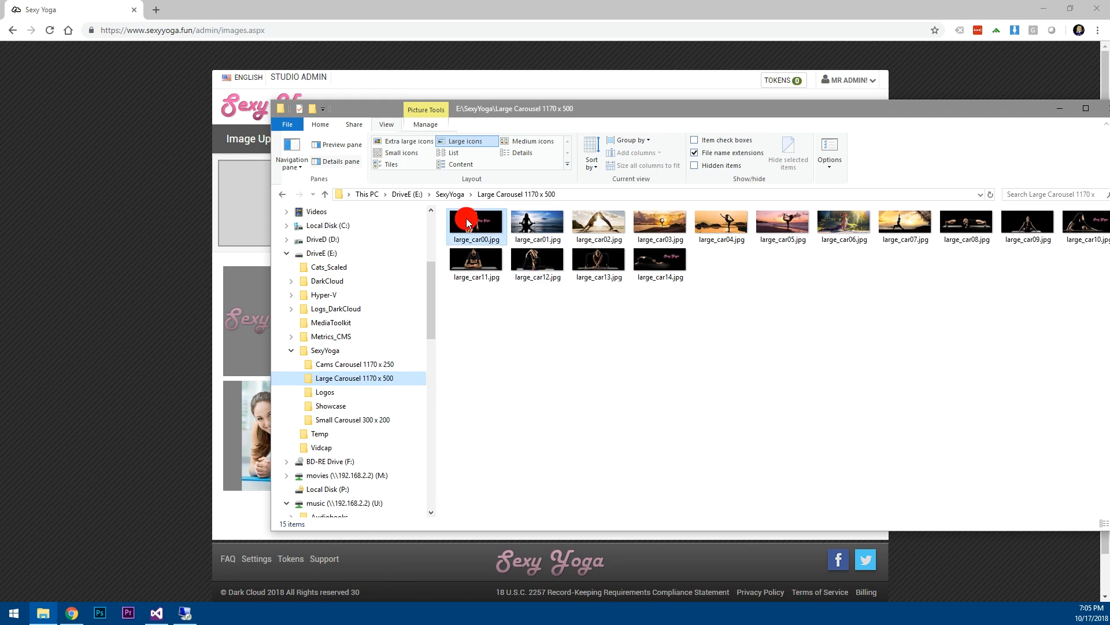
left_click(655, 258, "shift")
left_click_drag(473, 228, 234, 200)
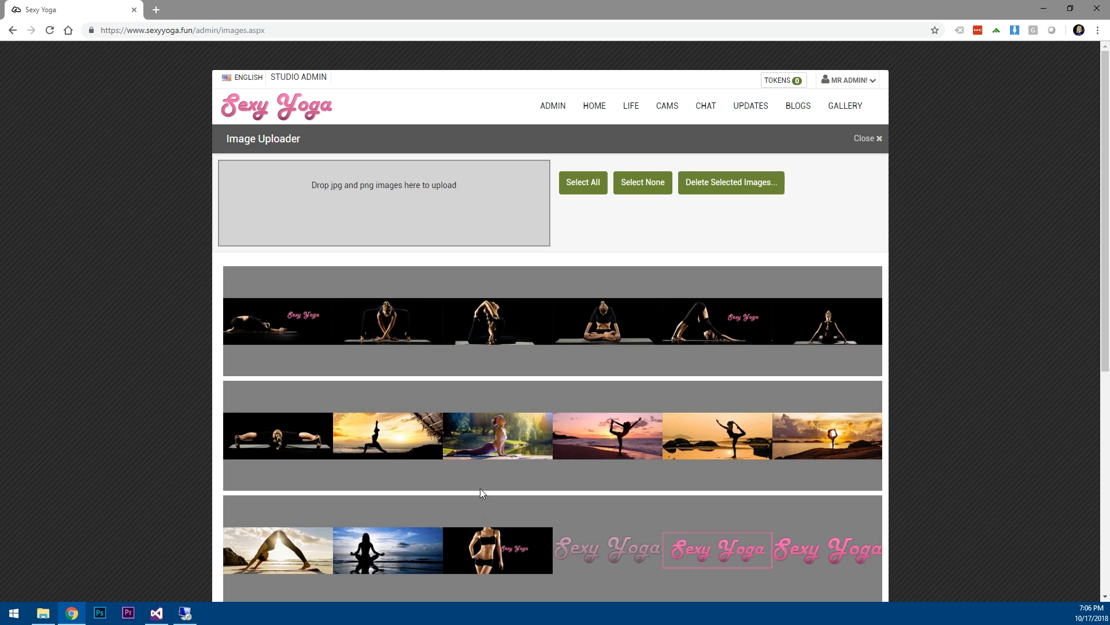
Open the Large Carousel image picker under Site Settings' Promotional Media.
left_click(865, 139)
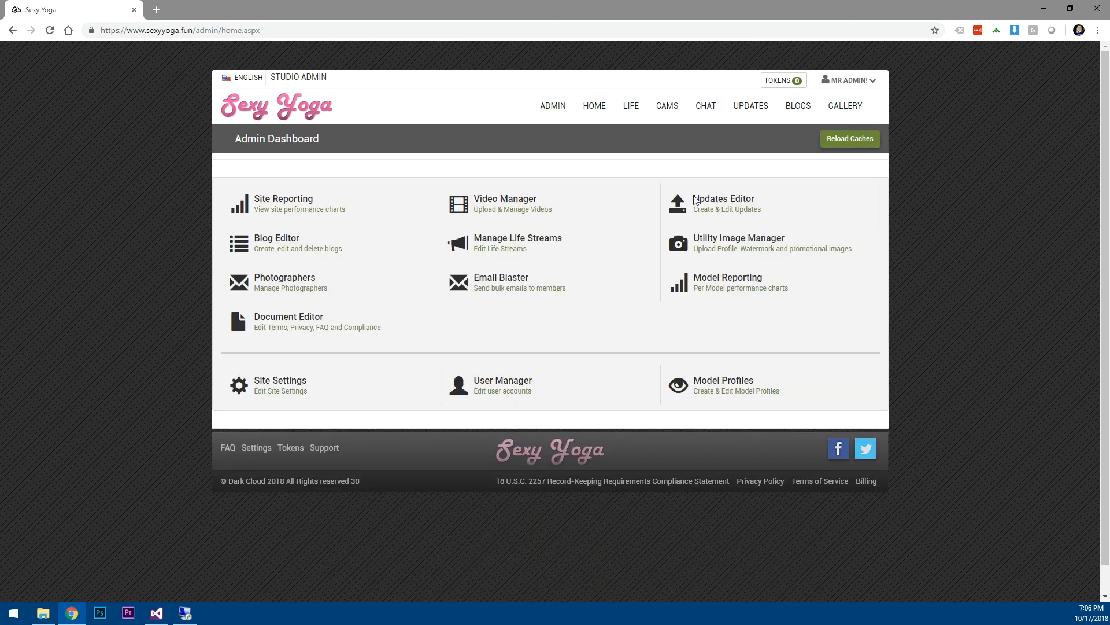
left_click(262, 383)
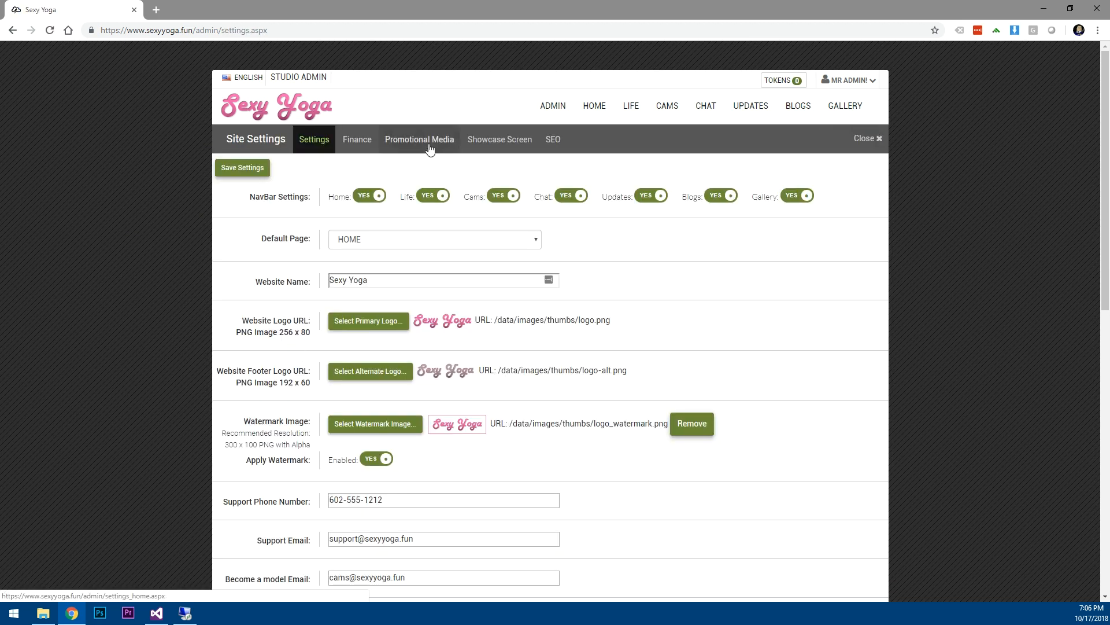
left_click(428, 145)
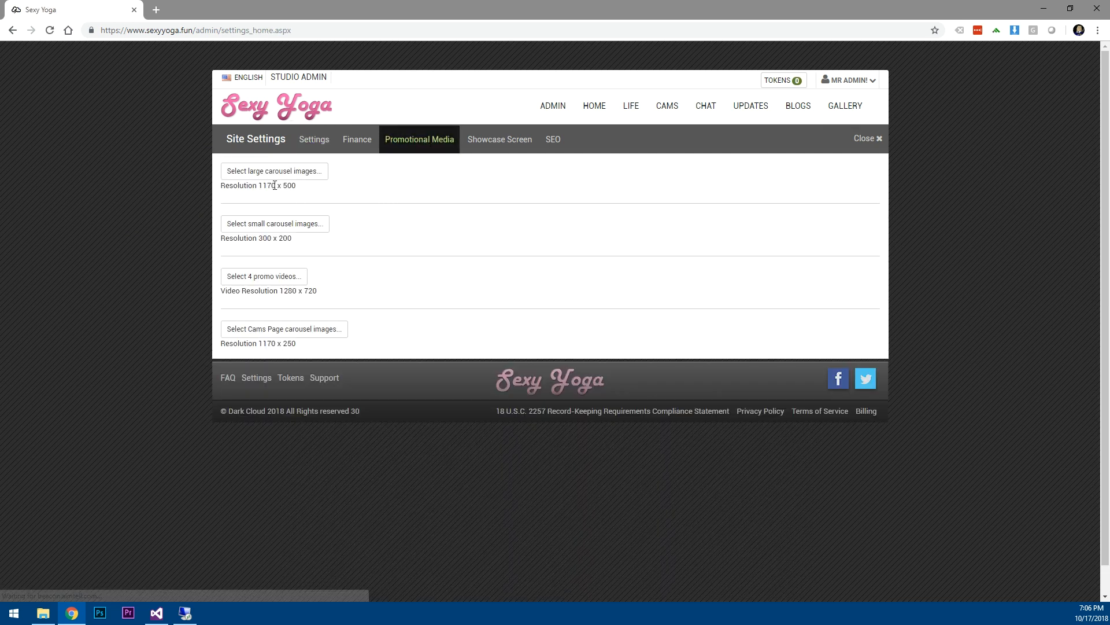
left_click(276, 172)
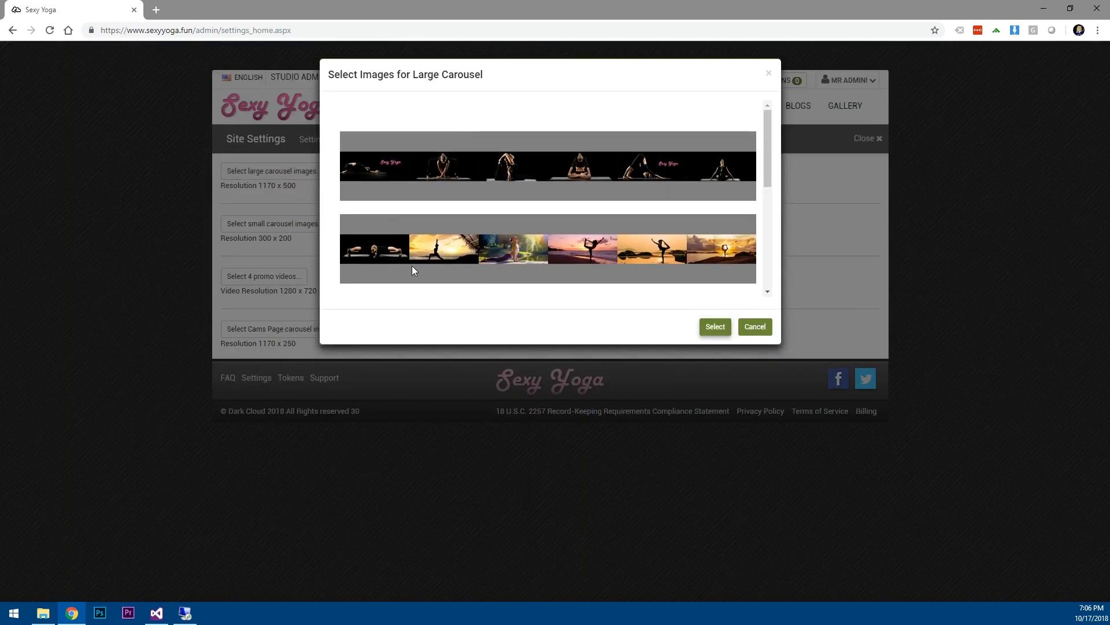
Pick the sunset, meditation and beach yoga silhouette images for the large carousel.
left_click(432, 248)
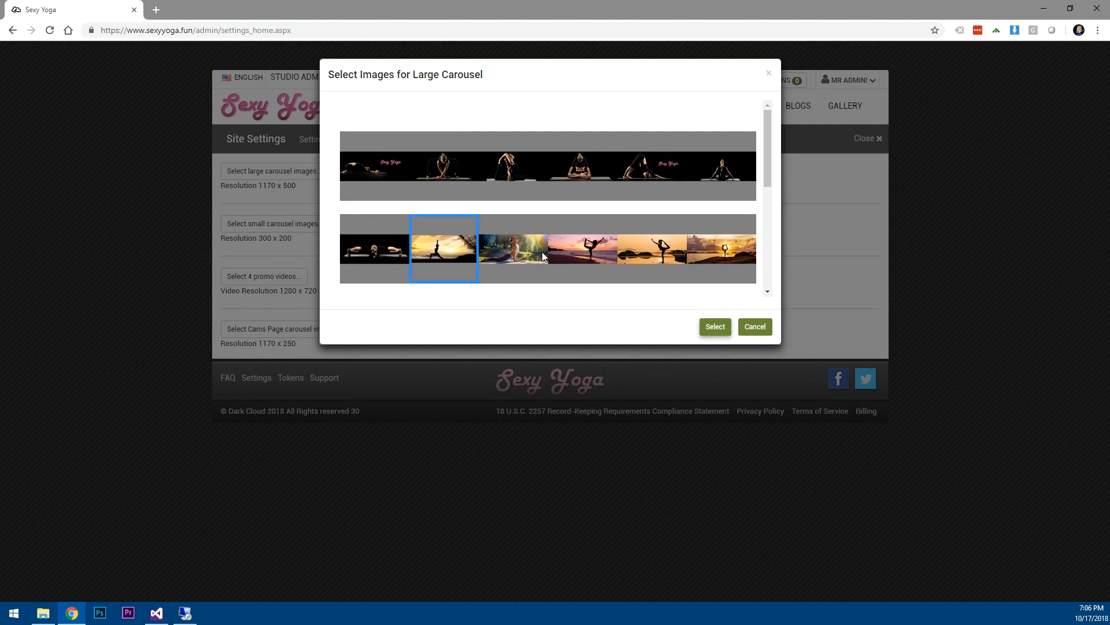
left_click(767, 291)
left_click(767, 291)
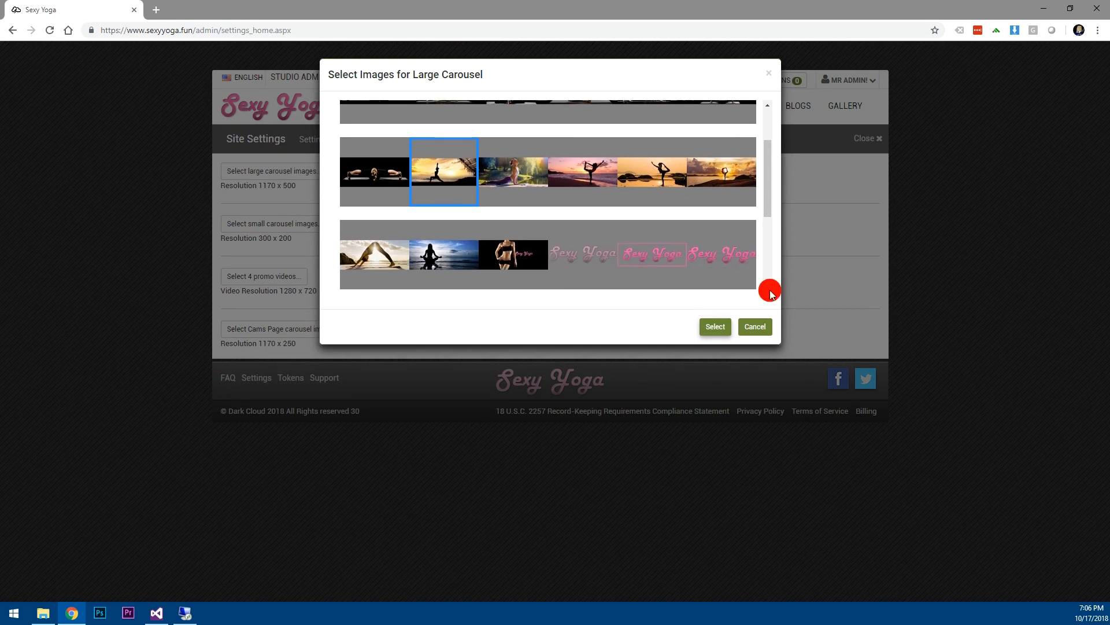
left_click(459, 241)
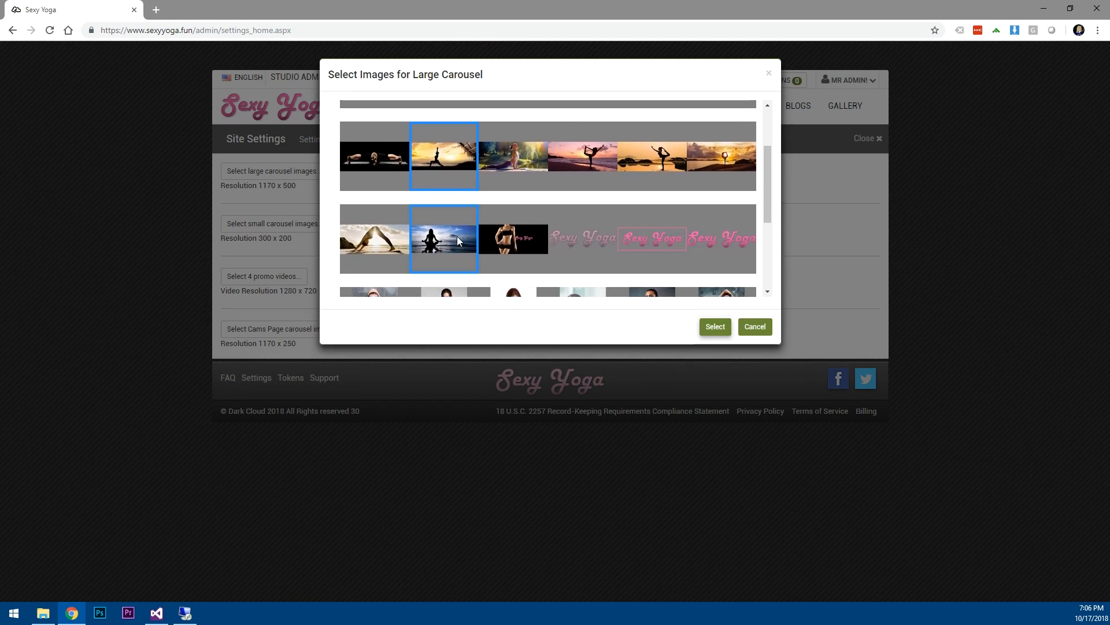
left_click(365, 241)
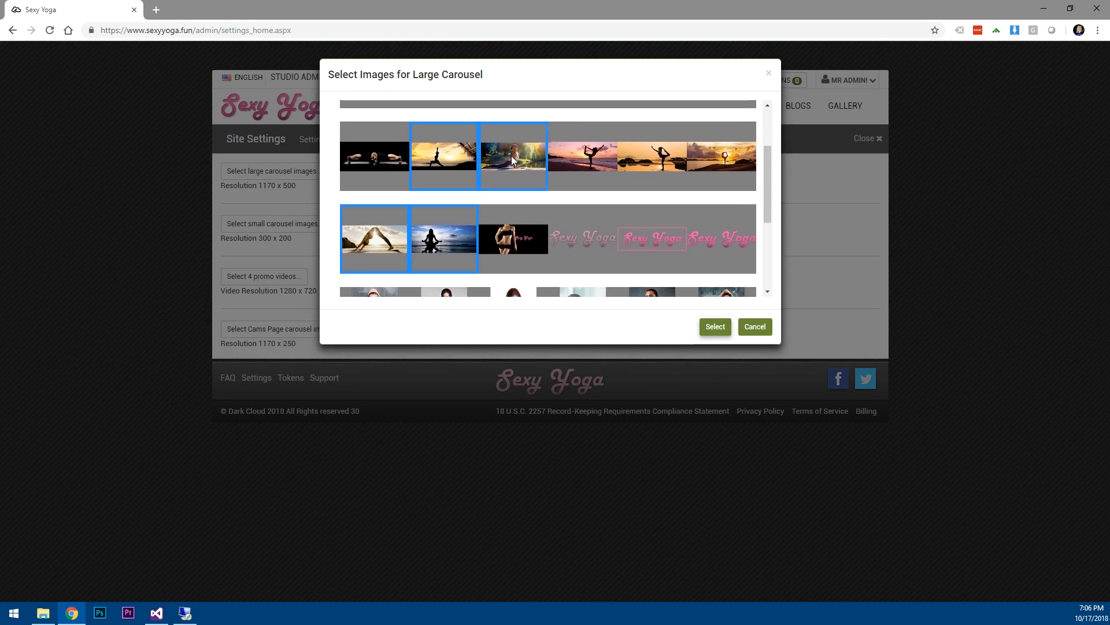
left_click(594, 155)
left_click(645, 161)
left_click(715, 161)
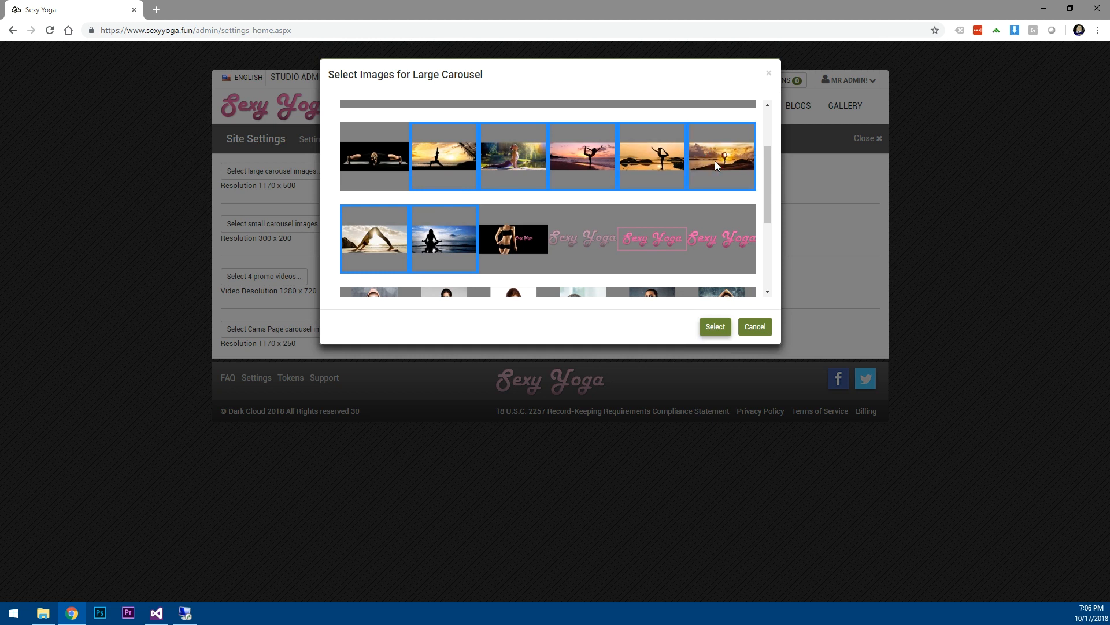
Confirm the sunset carousel, preview its slides on the home page, then reopen Site Settings.
left_click(712, 328)
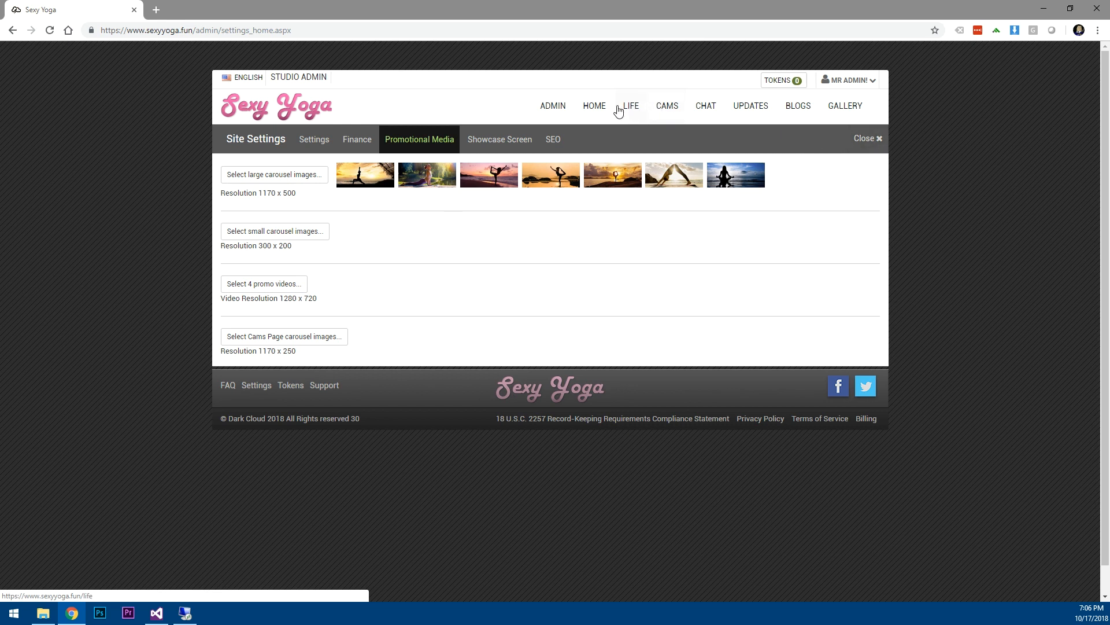
left_click(600, 109)
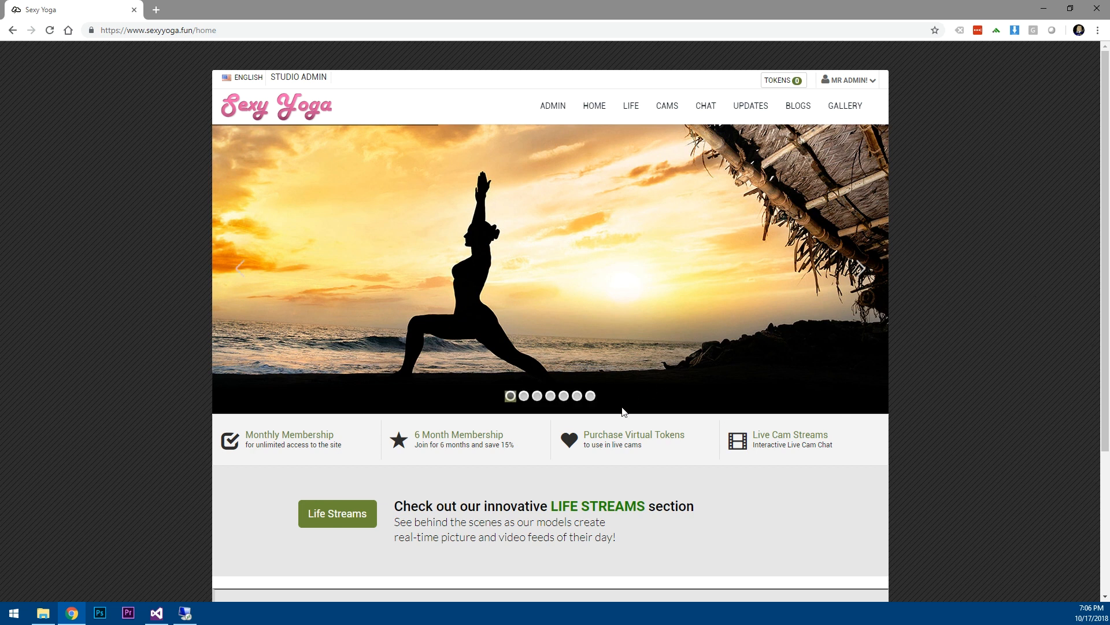
left_click(523, 395)
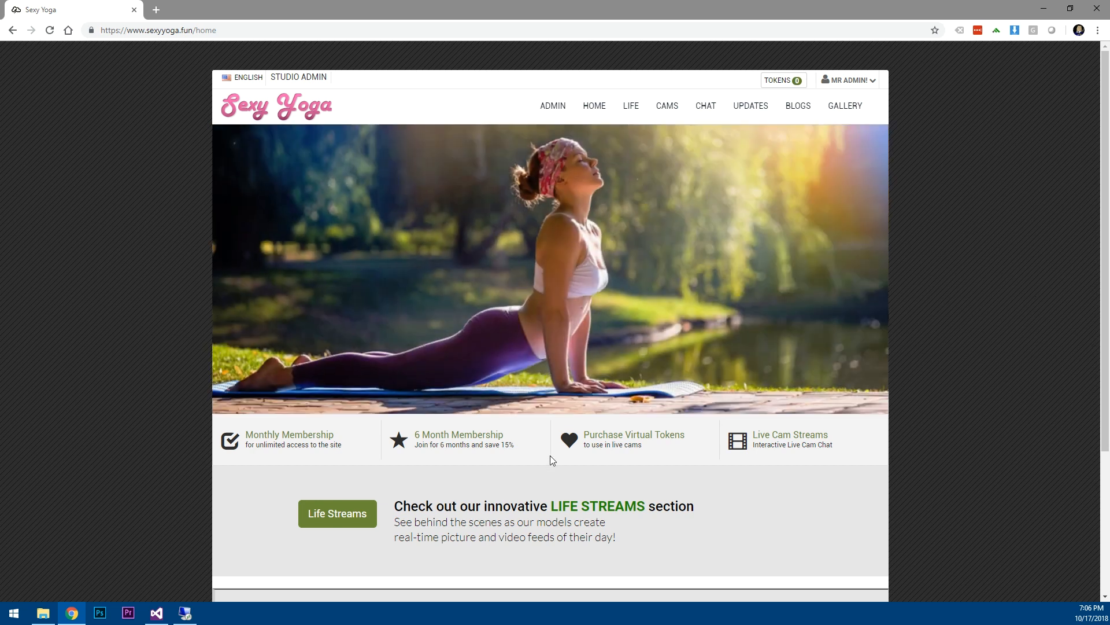
left_click(532, 396)
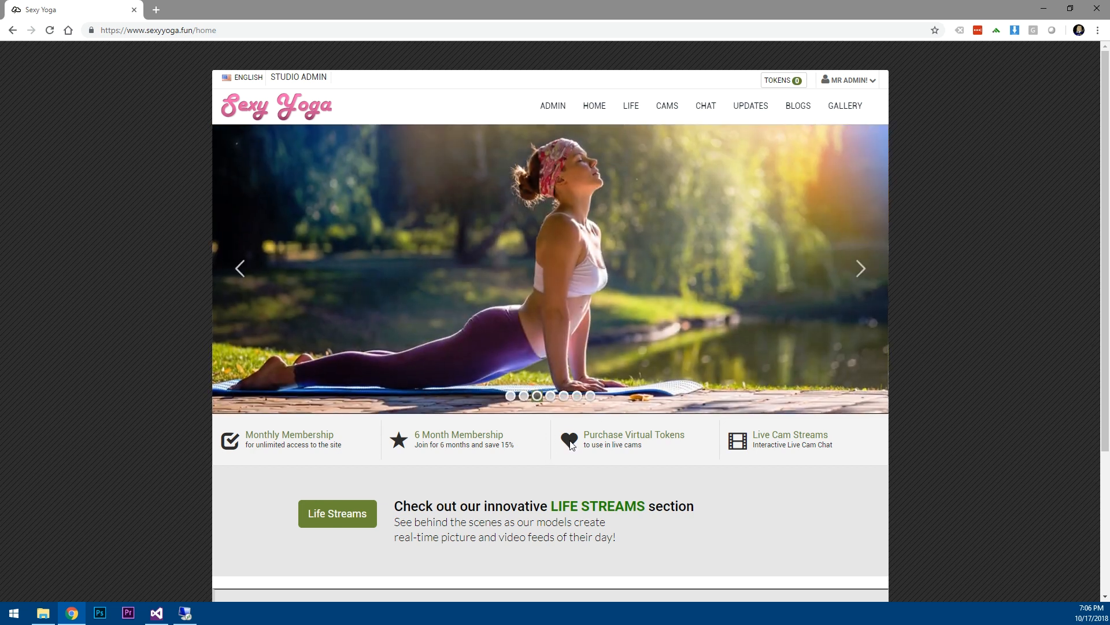
left_click(554, 106)
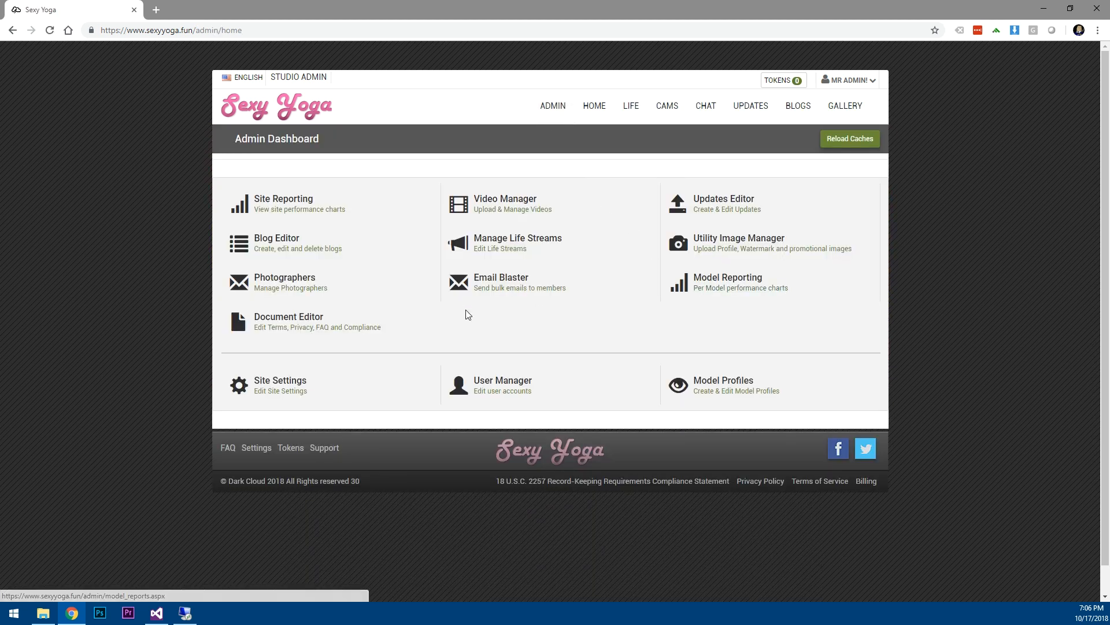
left_click(285, 385)
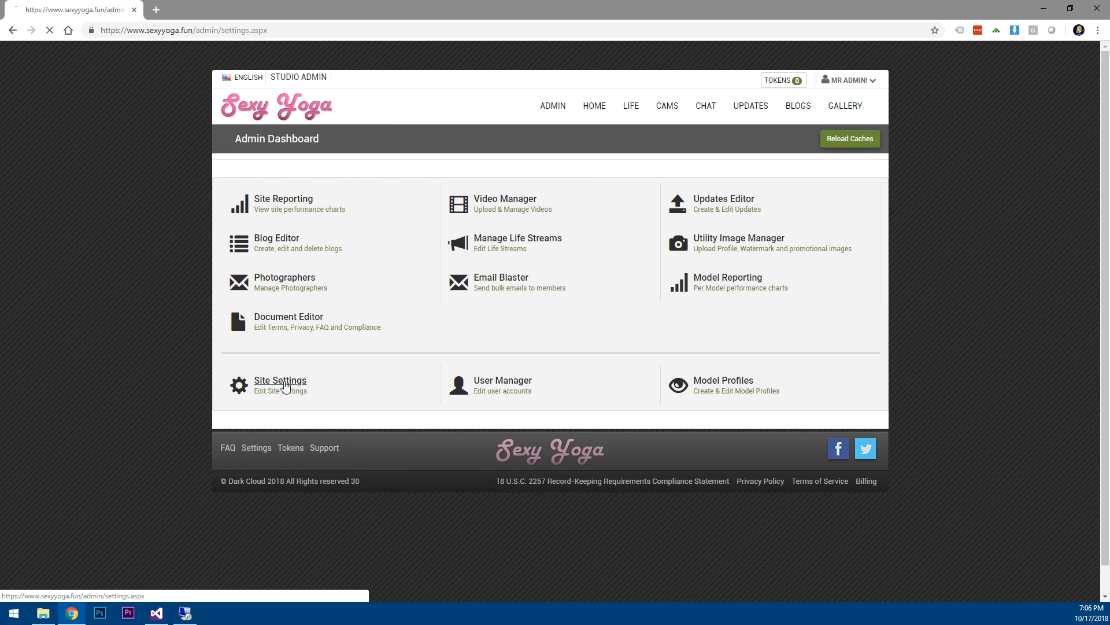
Choose seven black-background studio yoga images for the large carousel and confirm.
left_click(418, 144)
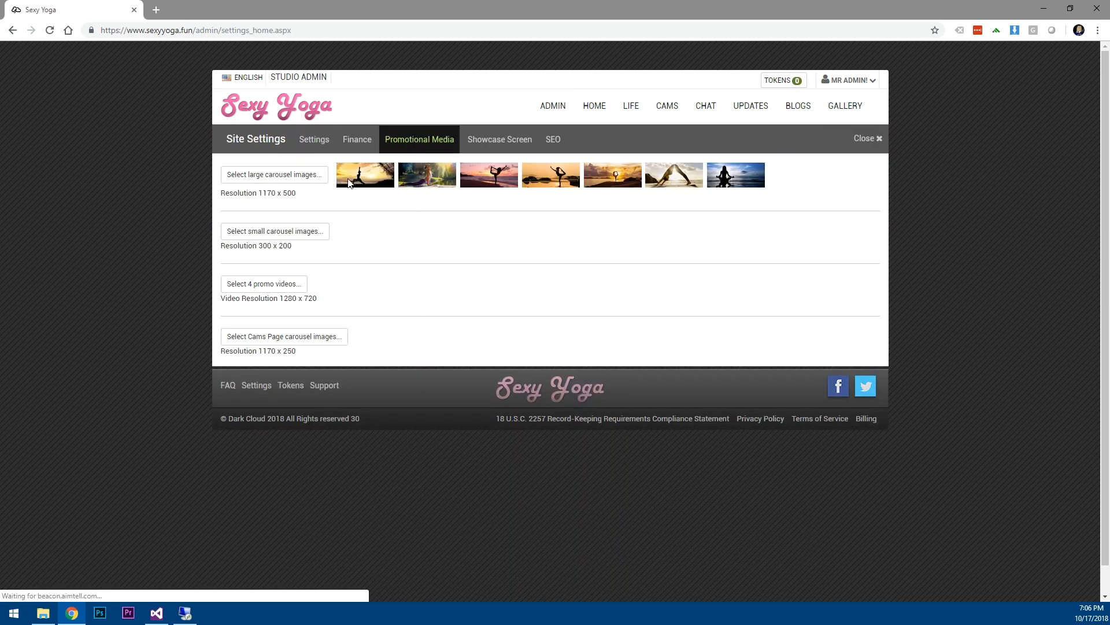
left_click(264, 177)
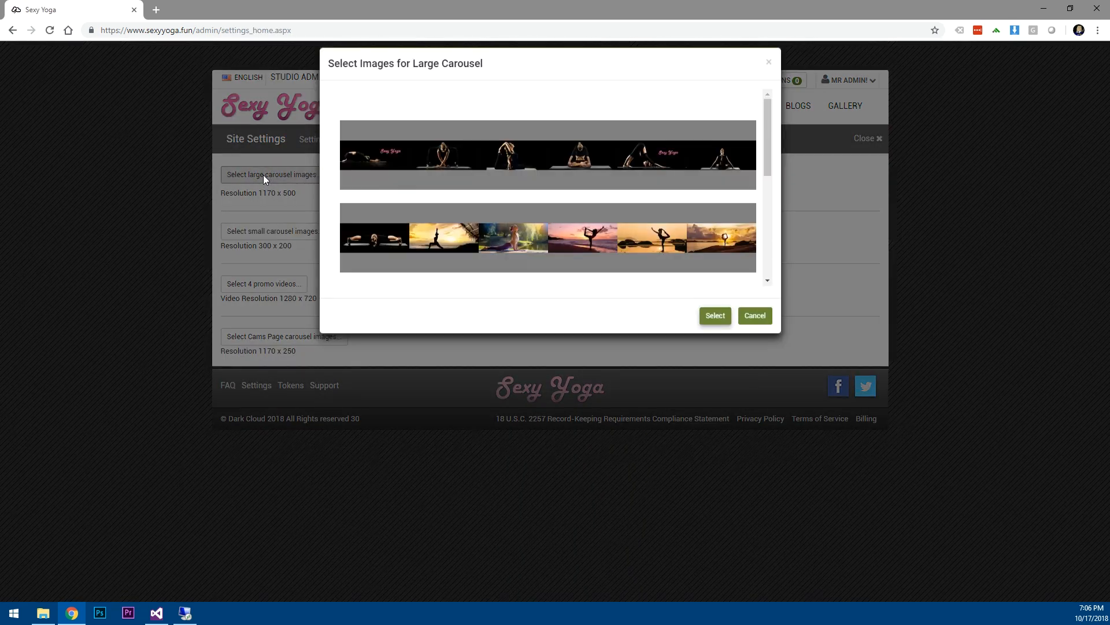
left_click(376, 165)
left_click(459, 170)
left_click(534, 168)
left_click(594, 165)
left_click(642, 165)
left_click(712, 164)
left_click(359, 260)
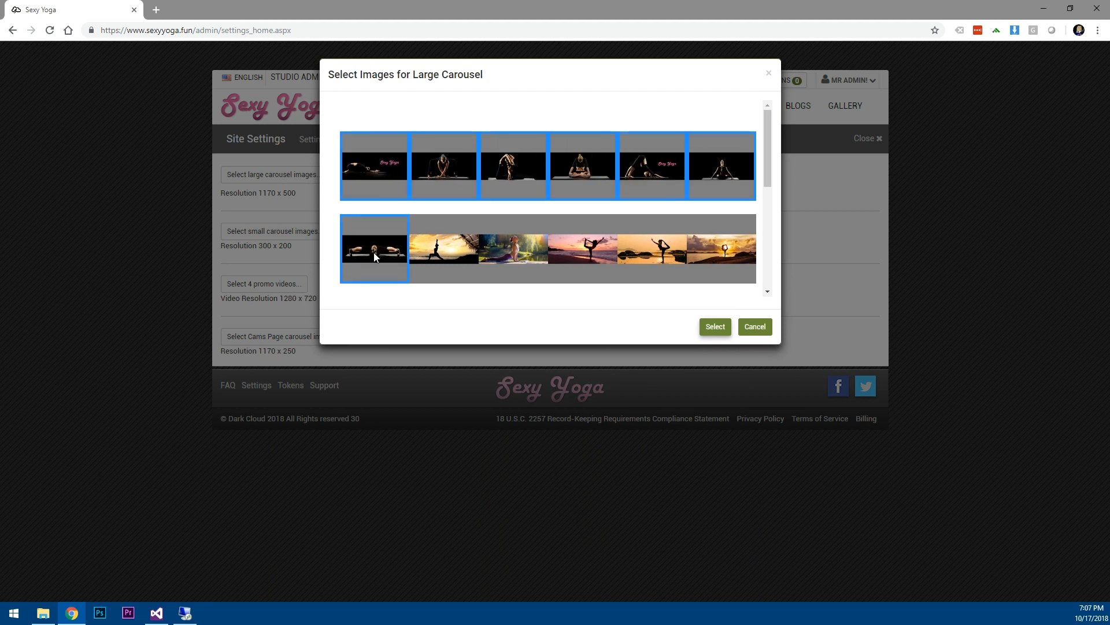
left_click(716, 327)
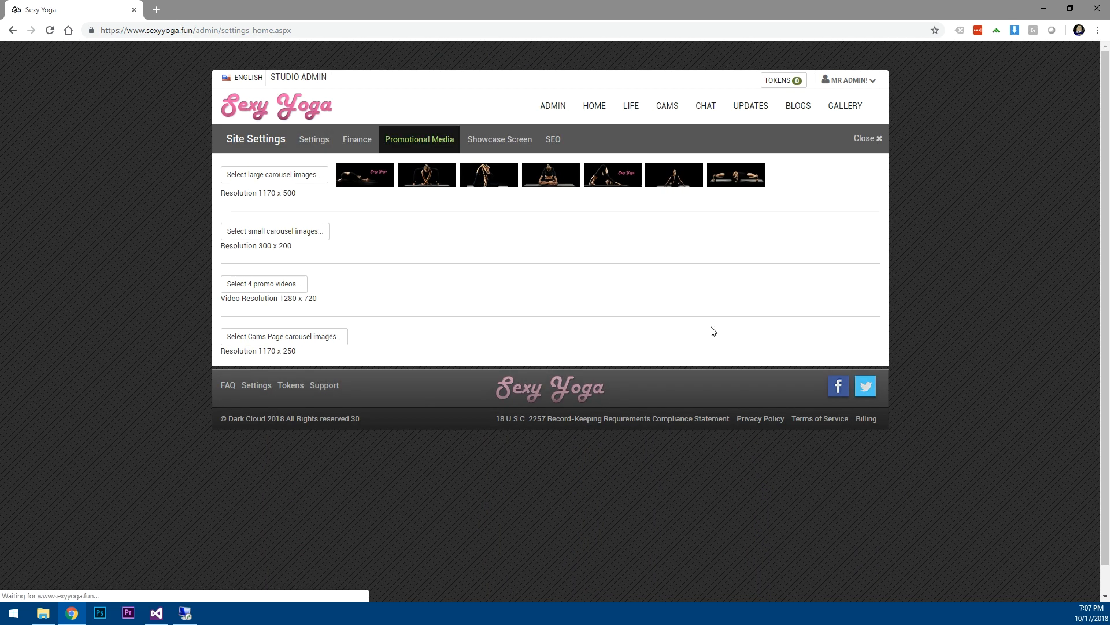
View the dark studio carousel on the home page, then return to the Admin Dashboard.
left_click(596, 108)
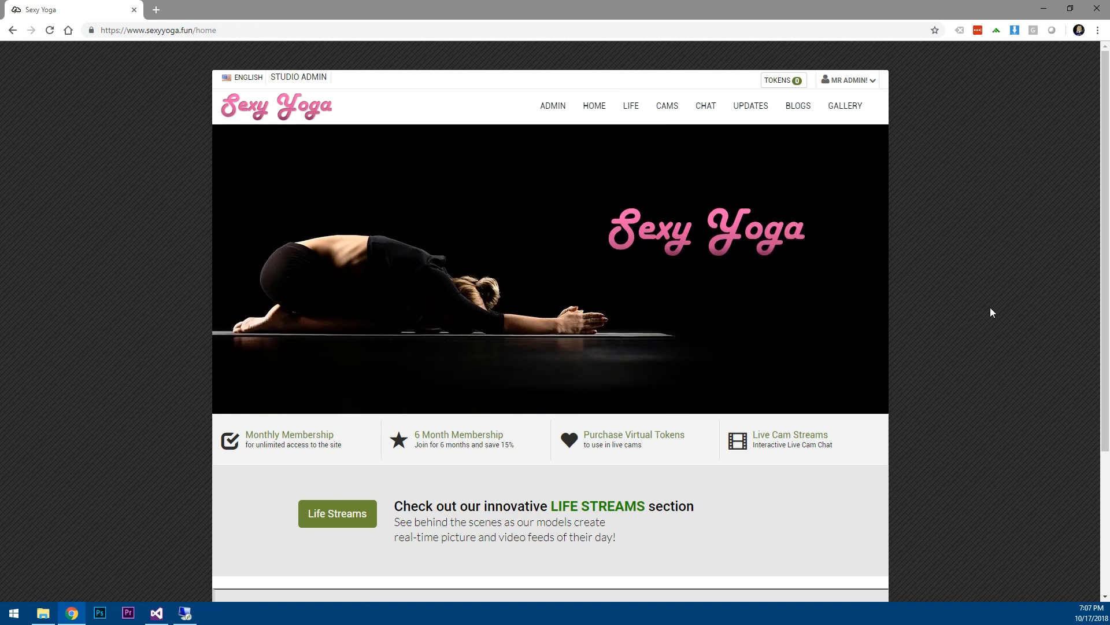
scroll(987, 313, "down", 3)
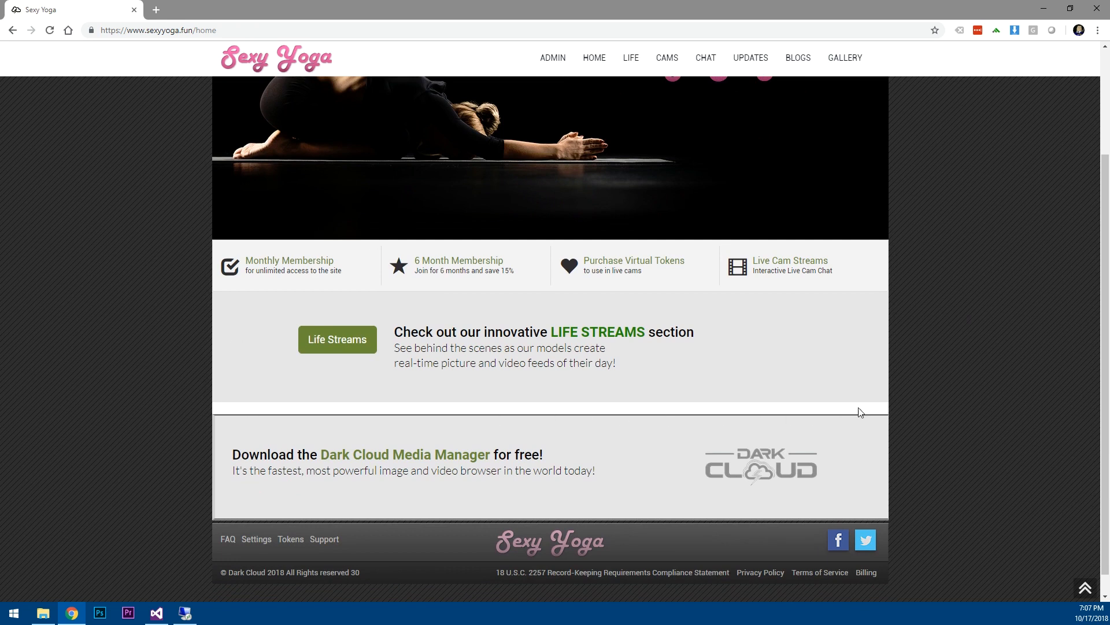
left_click(553, 61)
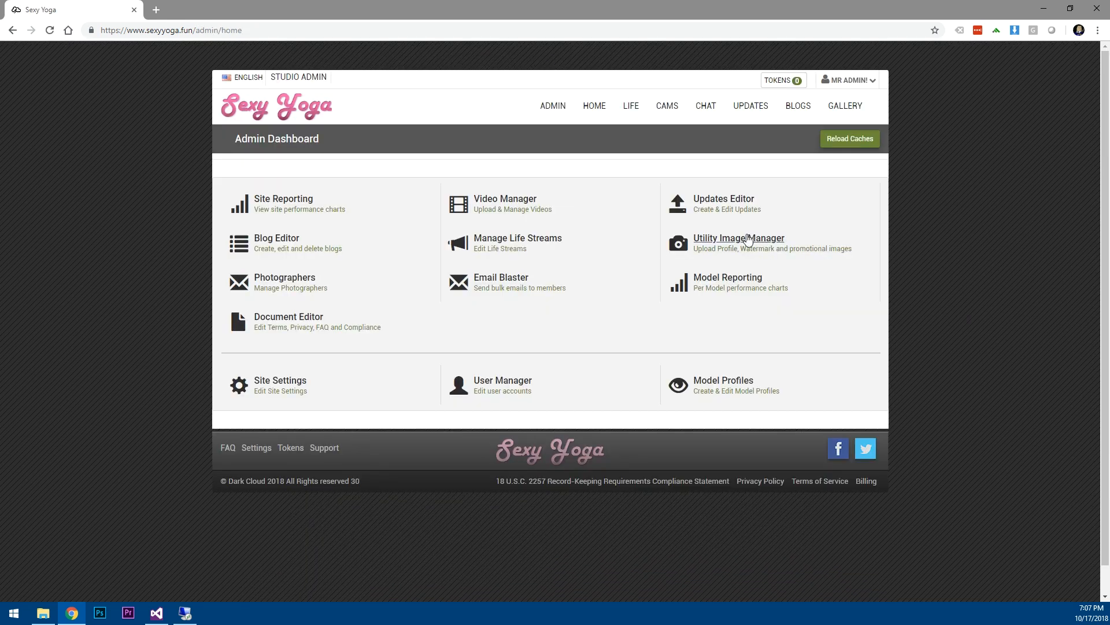
Drag all nine Small Carousel 300 x 200 images into the Utility Image Manager uploader.
left_click(739, 237)
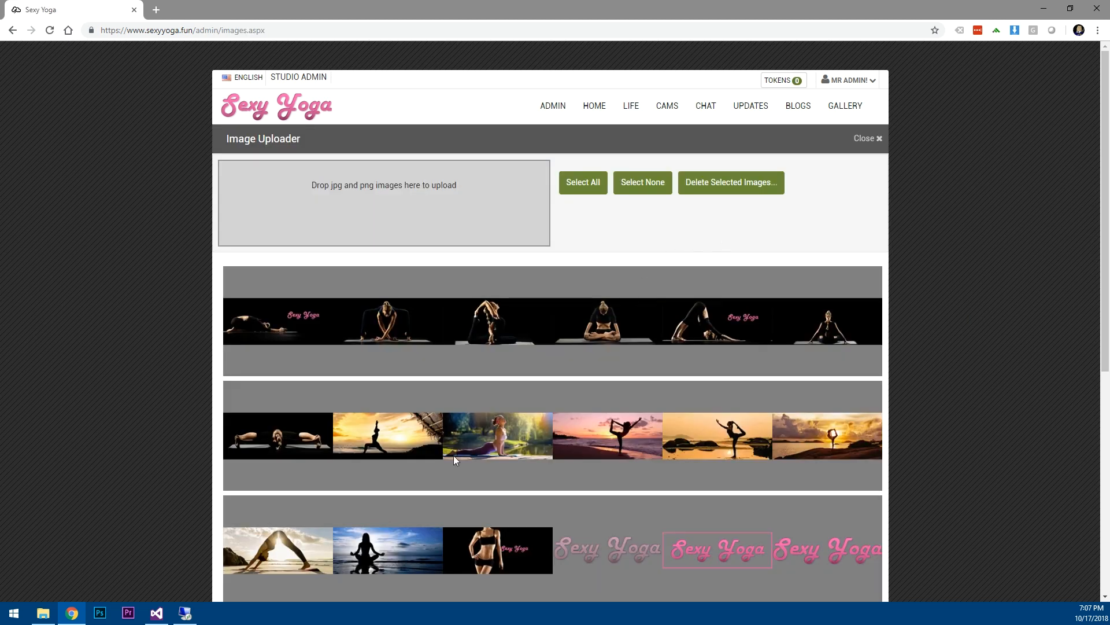
left_click(43, 613)
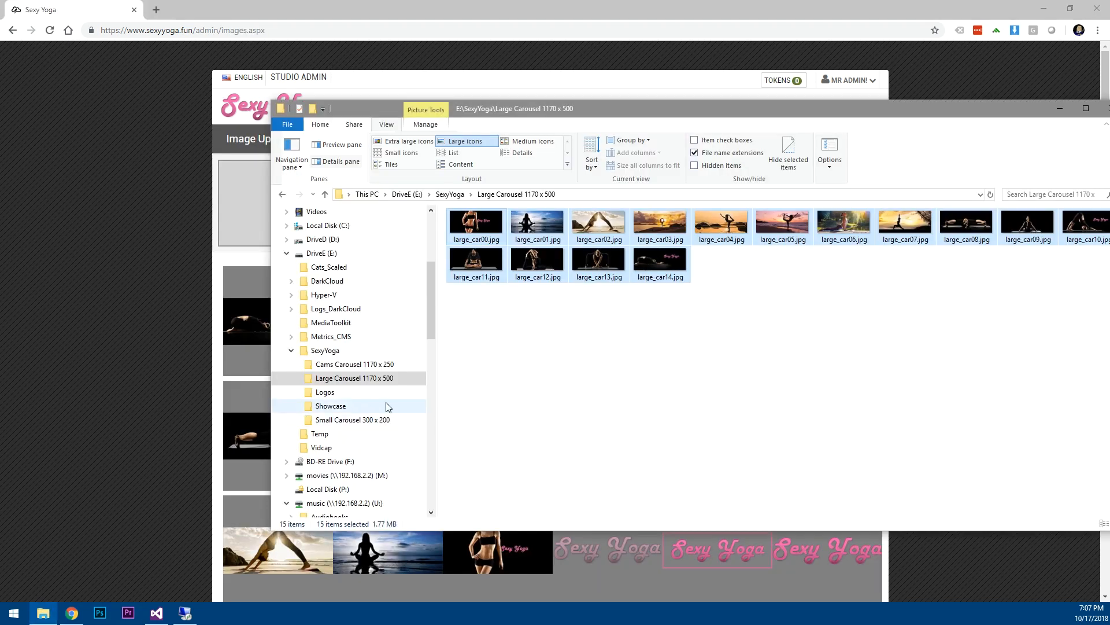
left_click(345, 424)
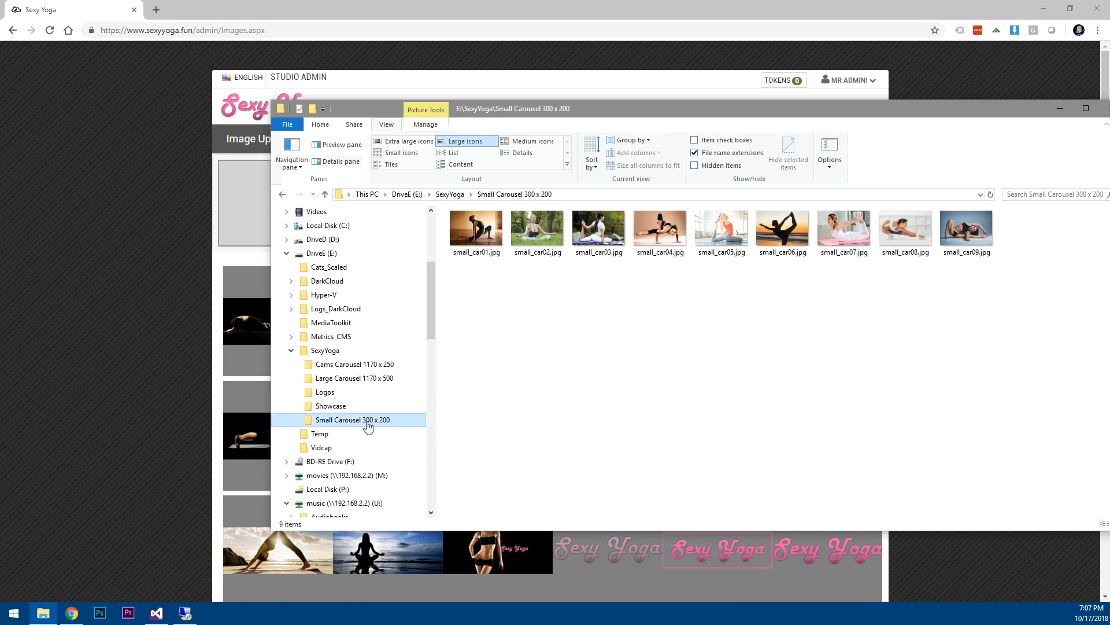
left_click(486, 226)
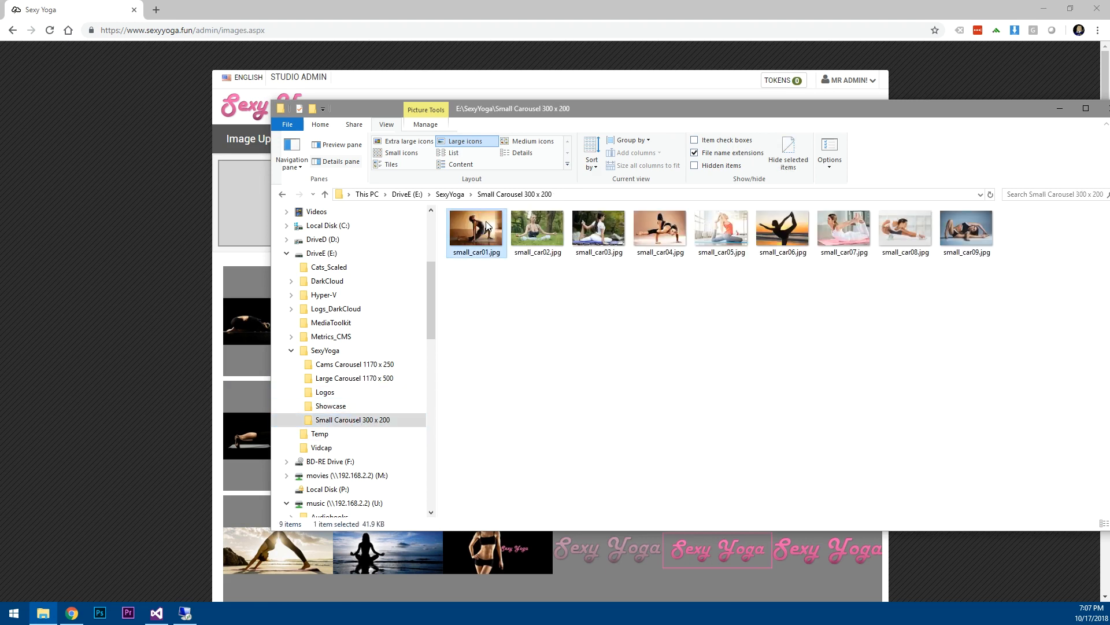
left_click(962, 230, "shift")
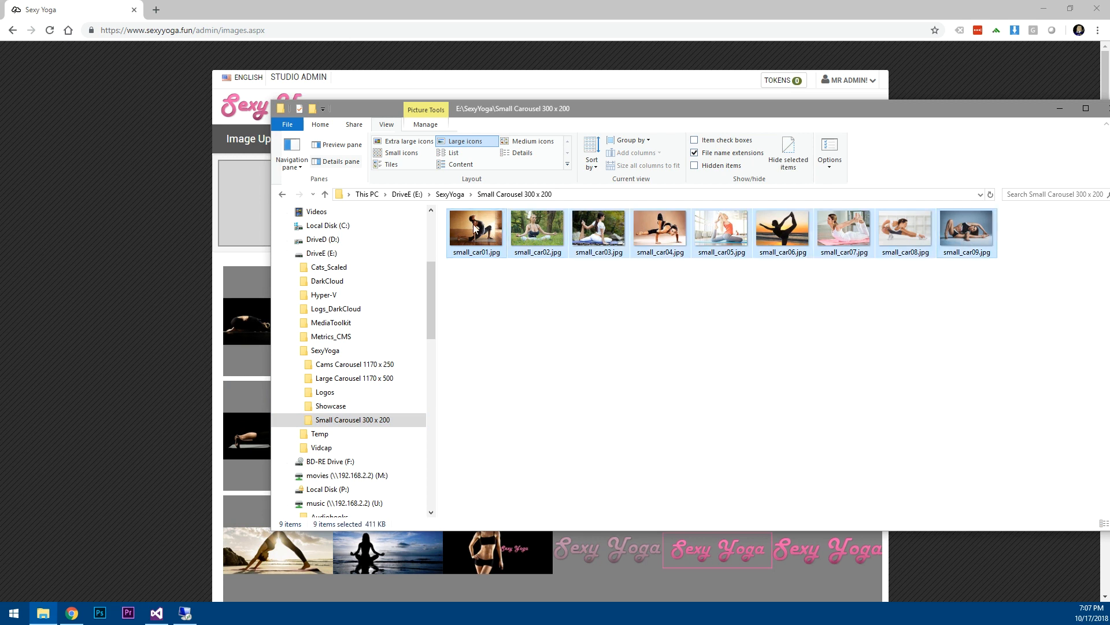
left_click_drag(477, 235, 241, 211)
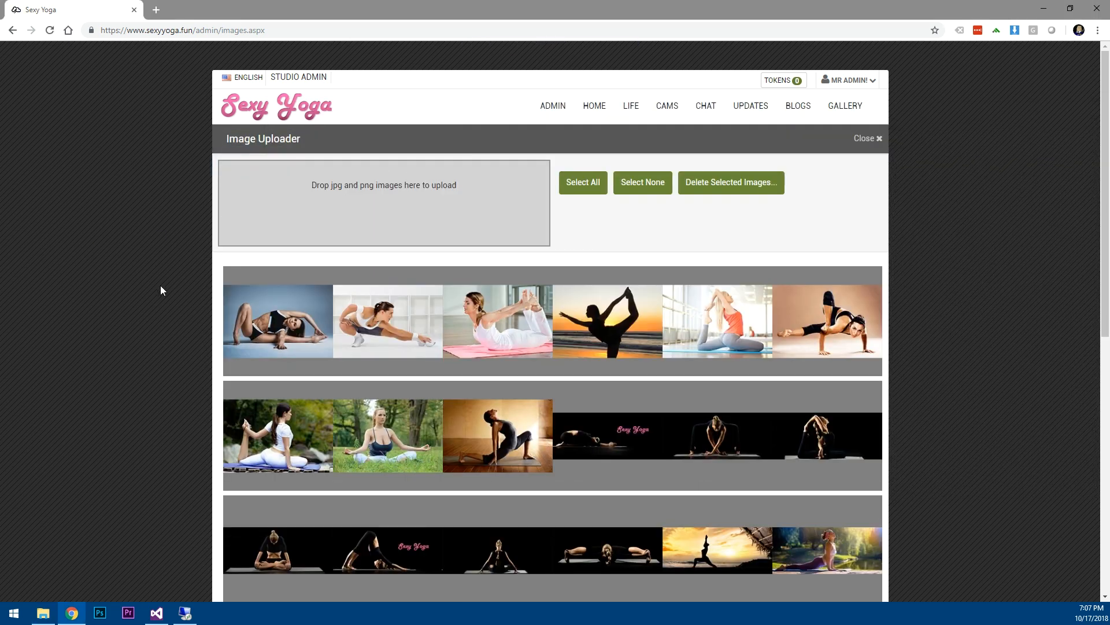
Go from the uploader to Site Settings > Promotional Media and open the small carousel image picker.
left_click(873, 139)
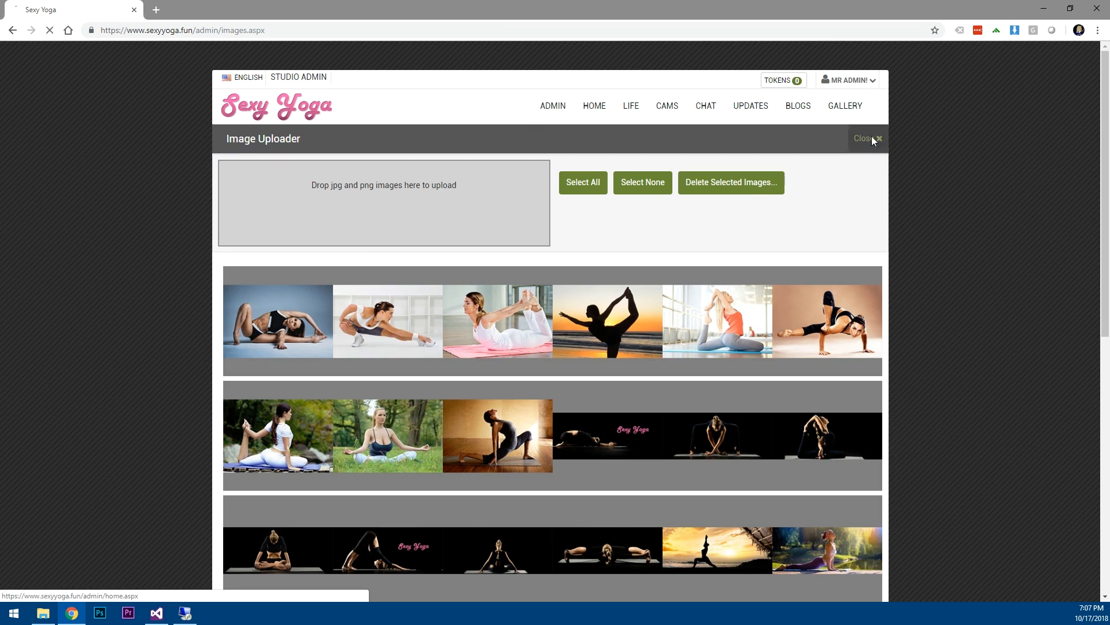
left_click(278, 383)
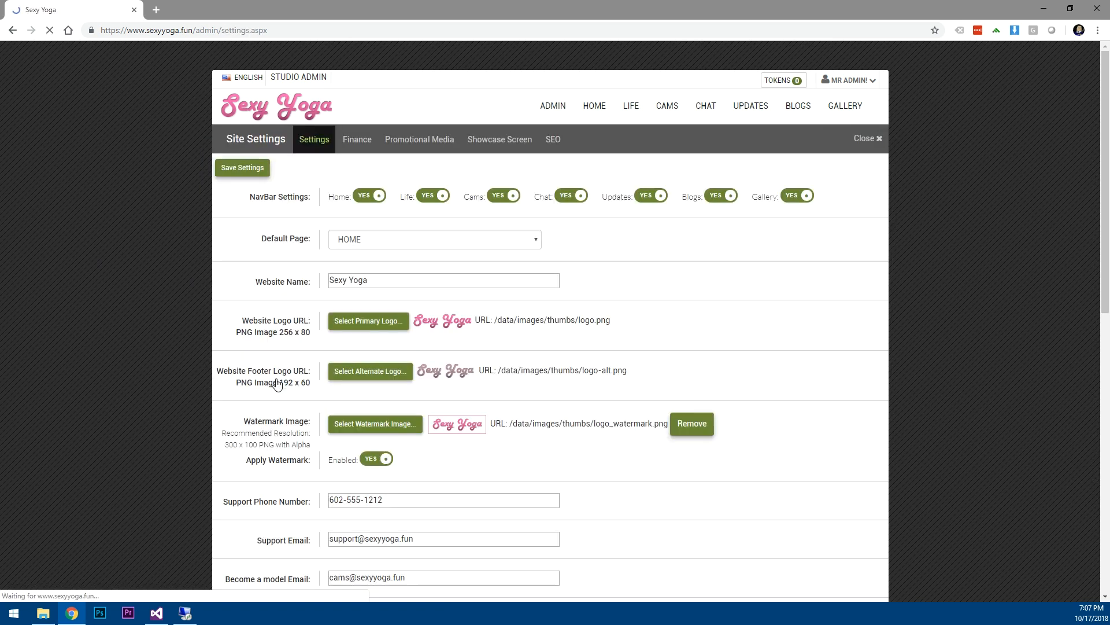
left_click(415, 145)
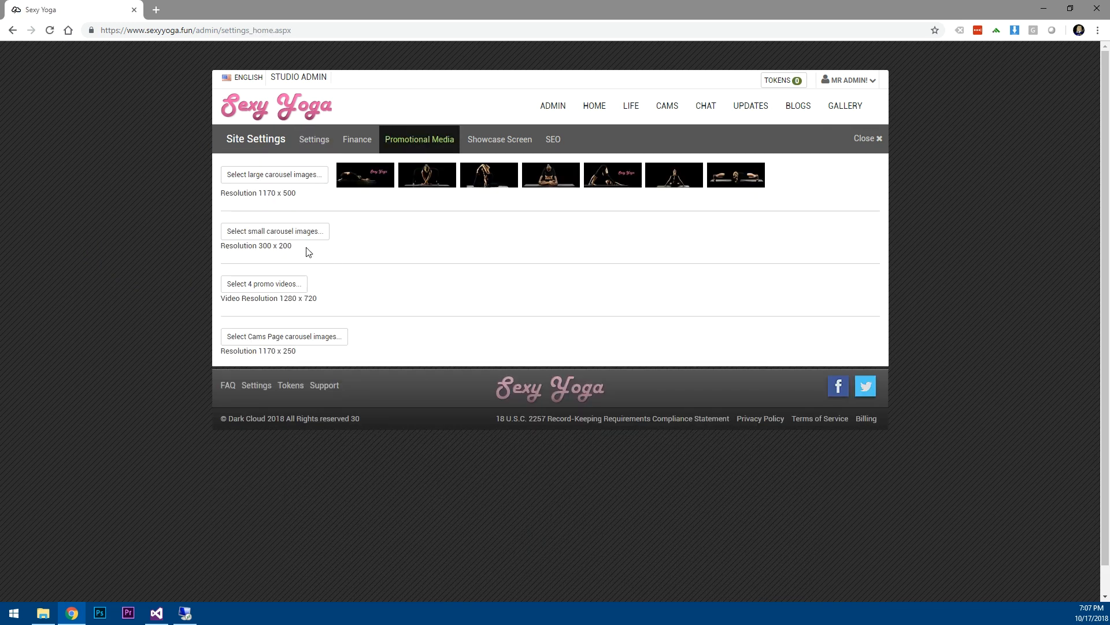
left_click(262, 235)
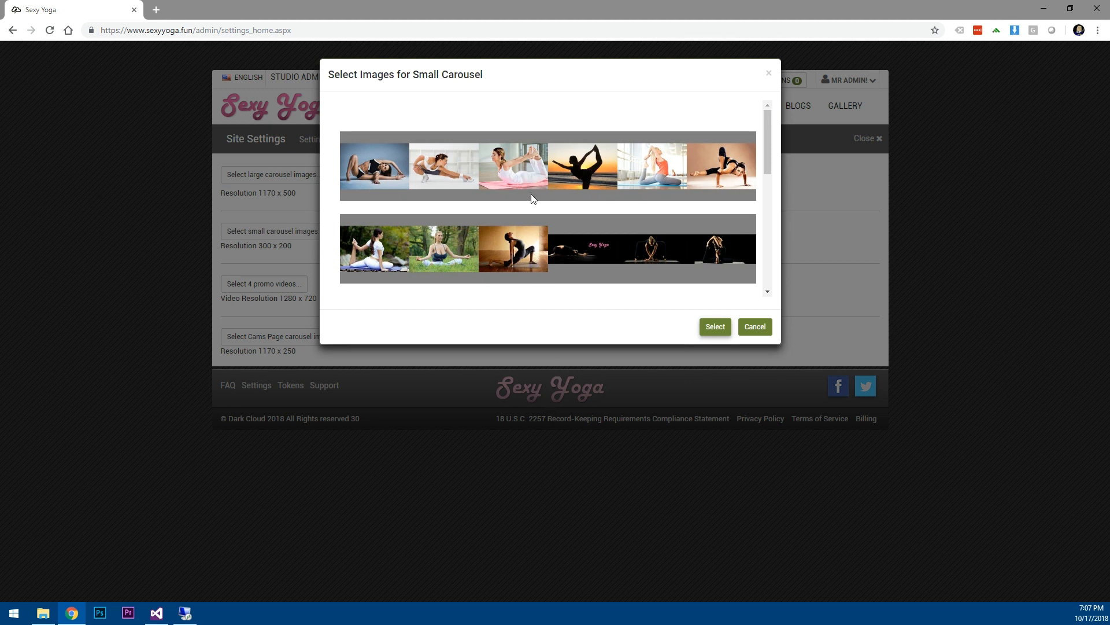
Select the nine newly uploaded yoga photos and confirm them as small carousel images.
left_click(368, 168)
left_click(435, 169)
left_click(499, 166)
left_click(584, 164)
left_click(668, 162)
left_click(715, 166)
left_click(389, 236)
left_click(474, 245)
left_click(520, 248)
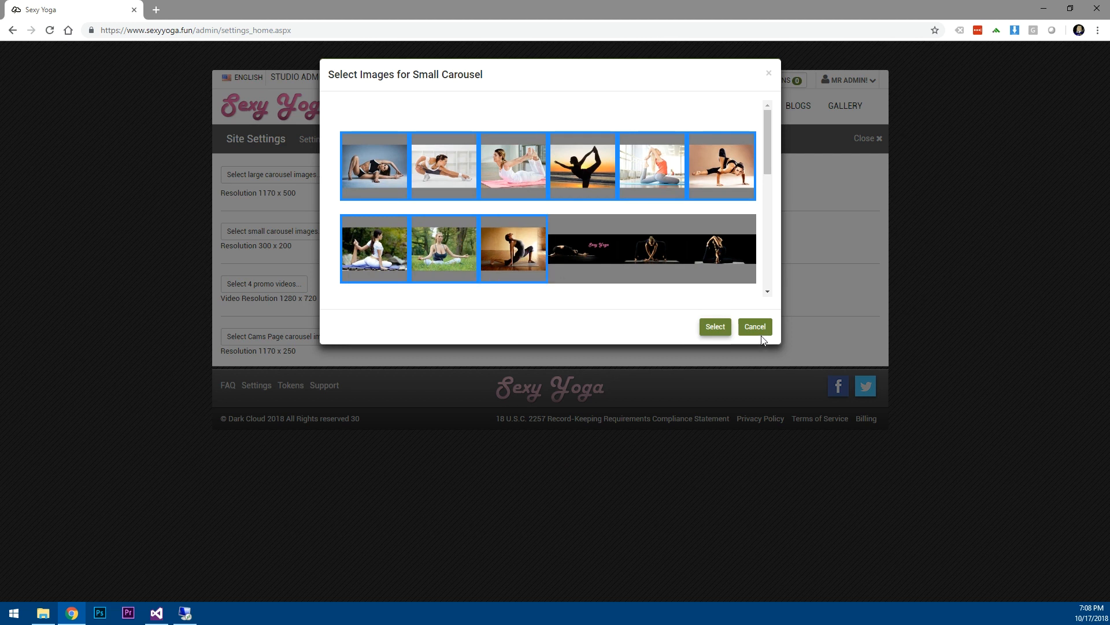
left_click(716, 327)
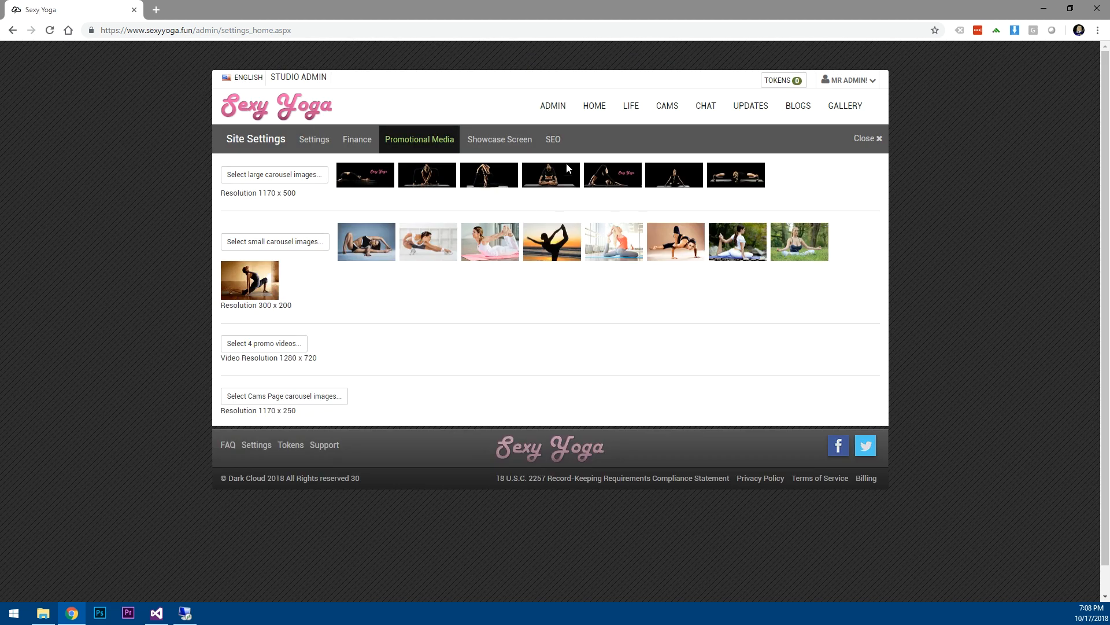
left_click(601, 110)
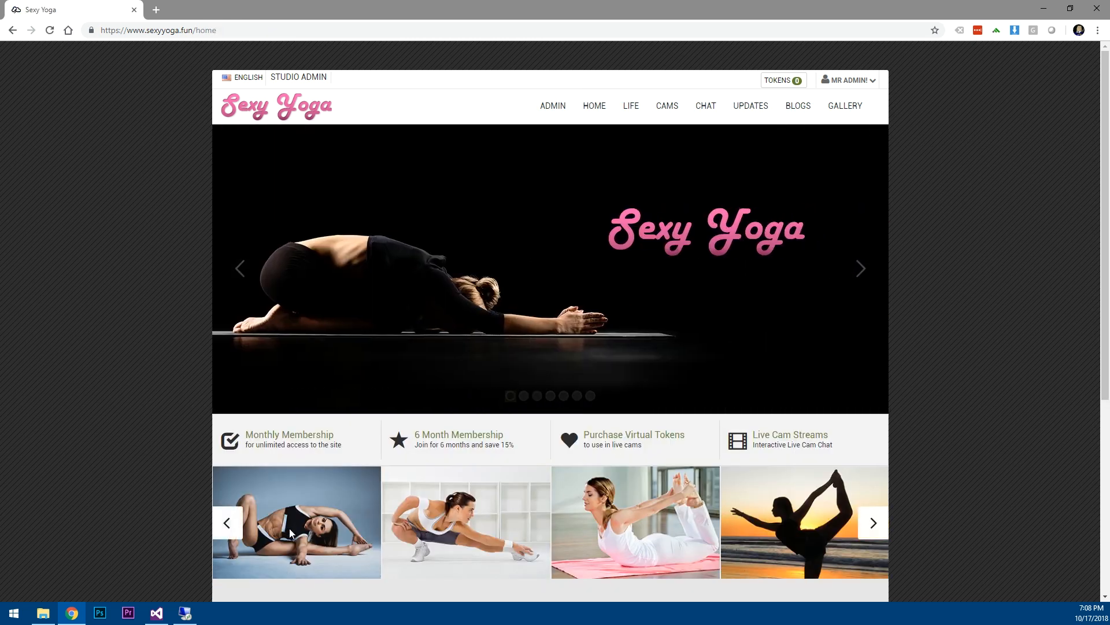
scroll(554, 489, "down", 3)
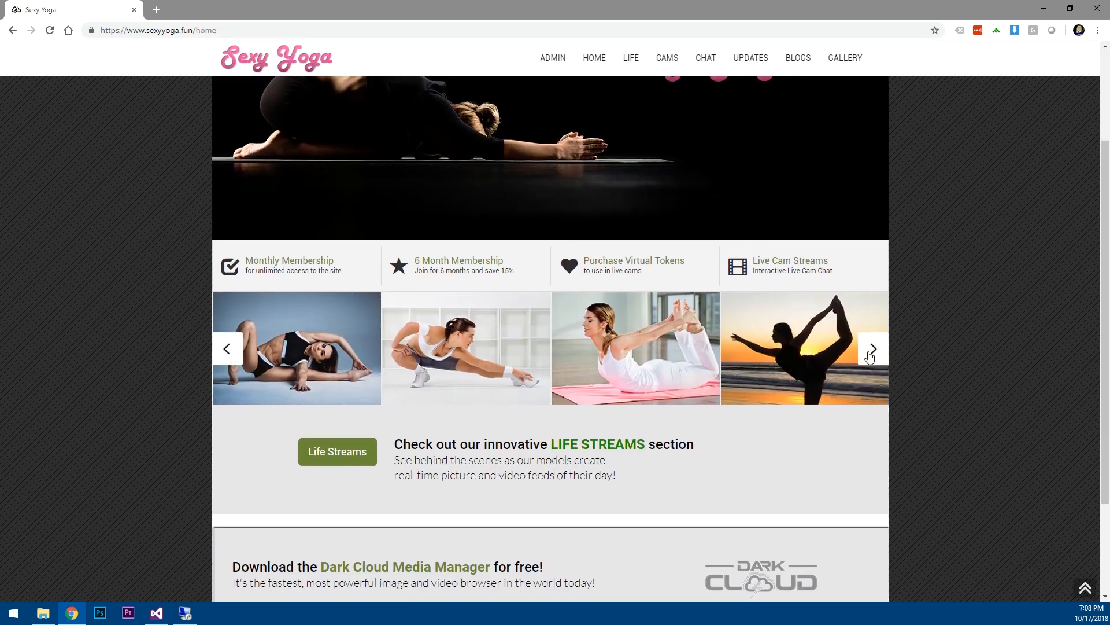
left_click(870, 354)
left_click(871, 354)
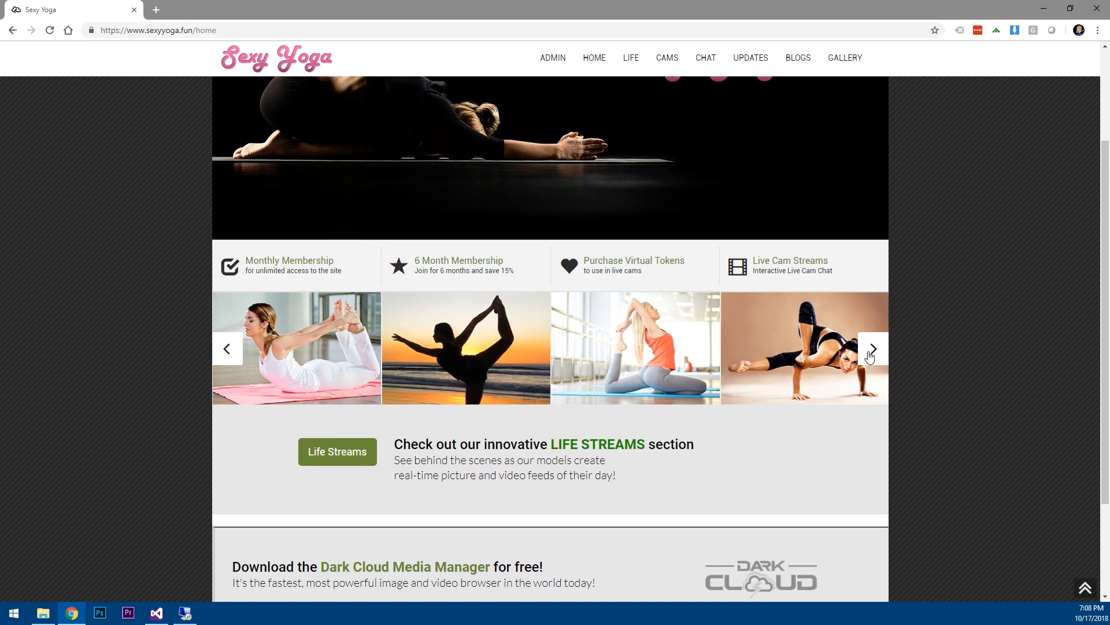
left_click(870, 354)
left_click(870, 358)
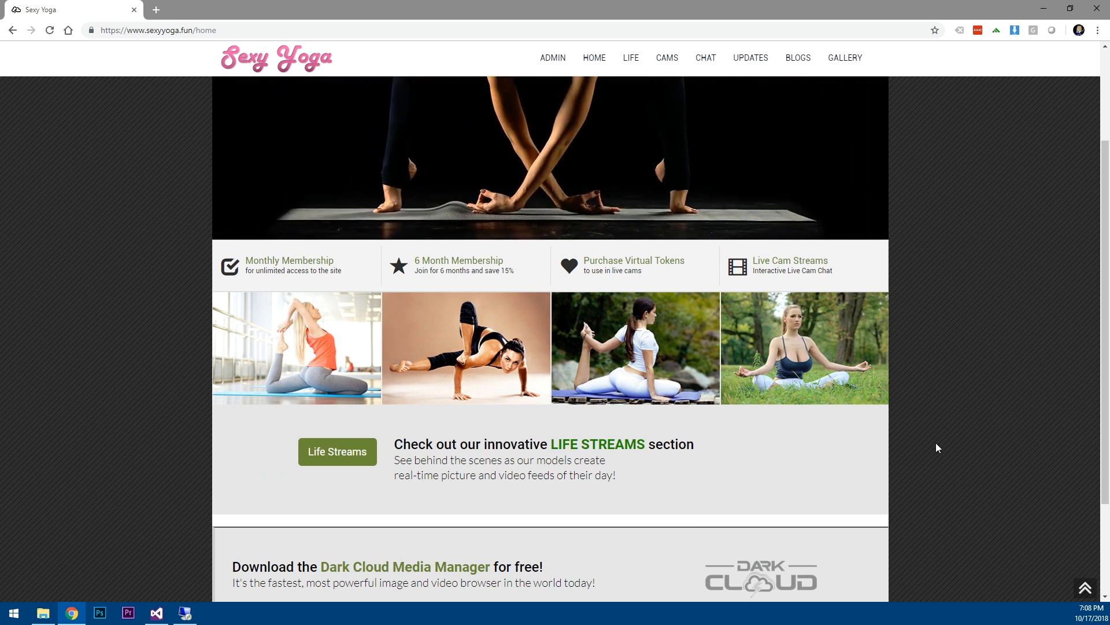
scroll(935, 443, "up", 3)
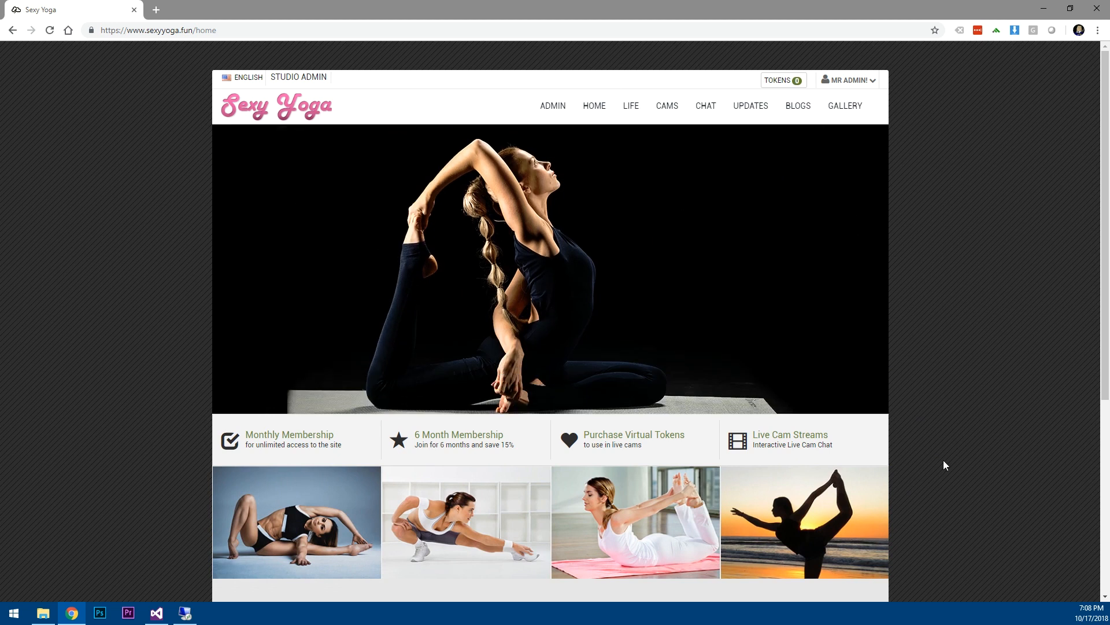
scroll(943, 465, "down", 4)
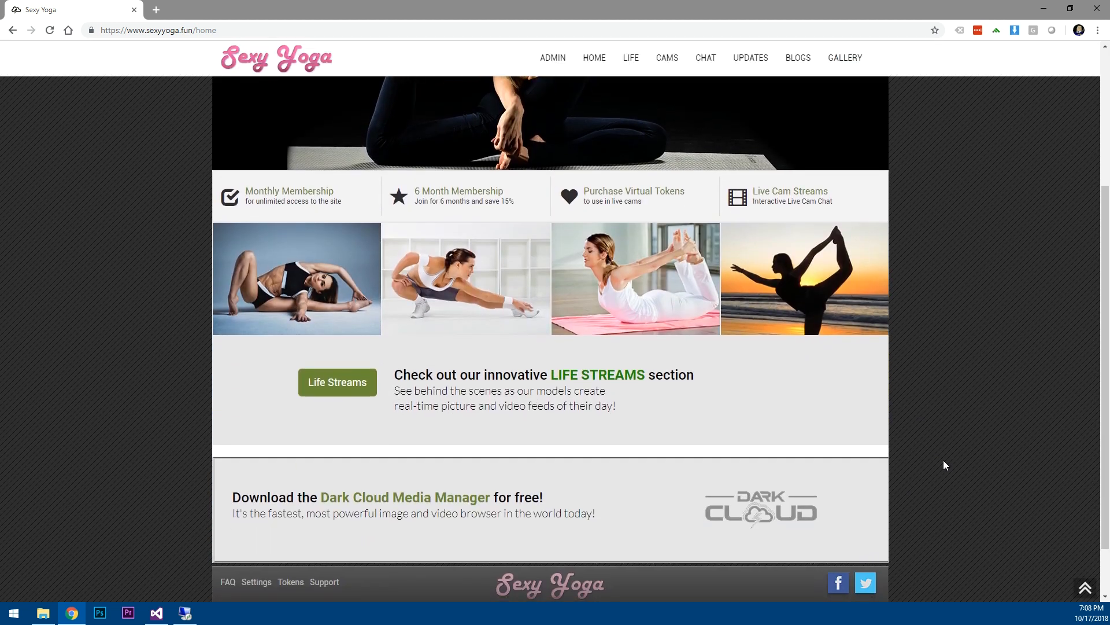
scroll(931, 458, "up", 4)
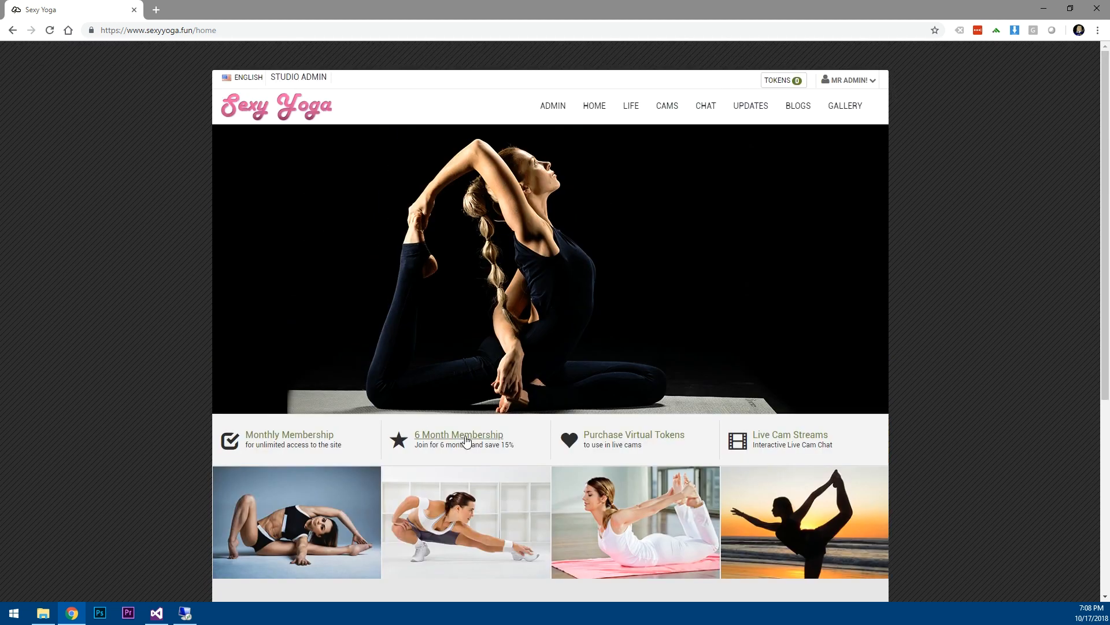
Open the Video Manager Upload tab and bring up the Add Files browser on DriveE (E:).
left_click(552, 113)
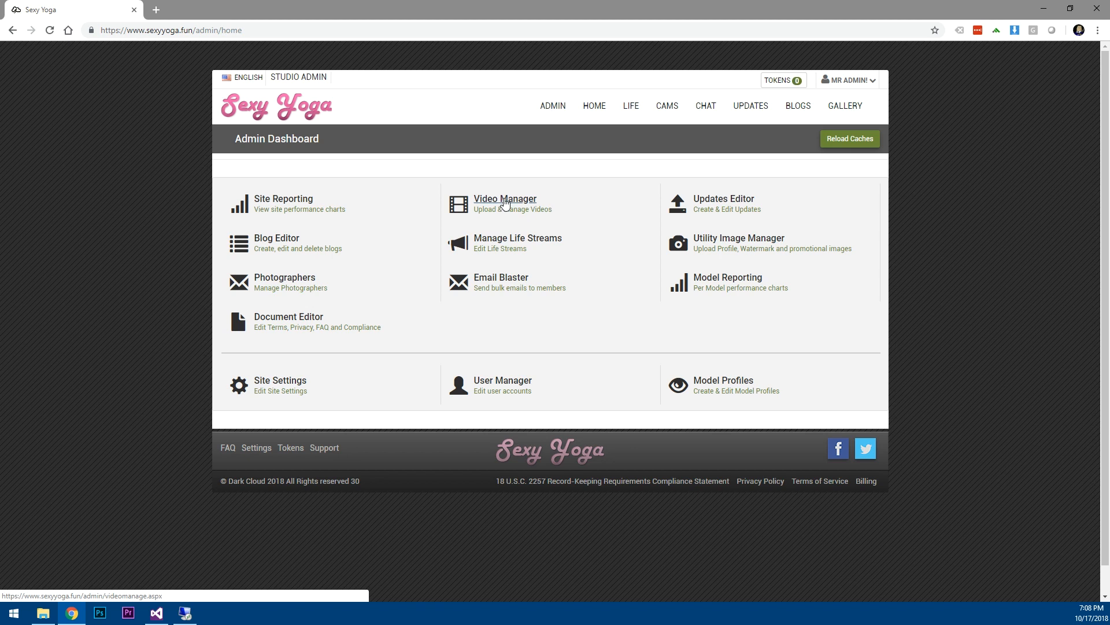
left_click(505, 201)
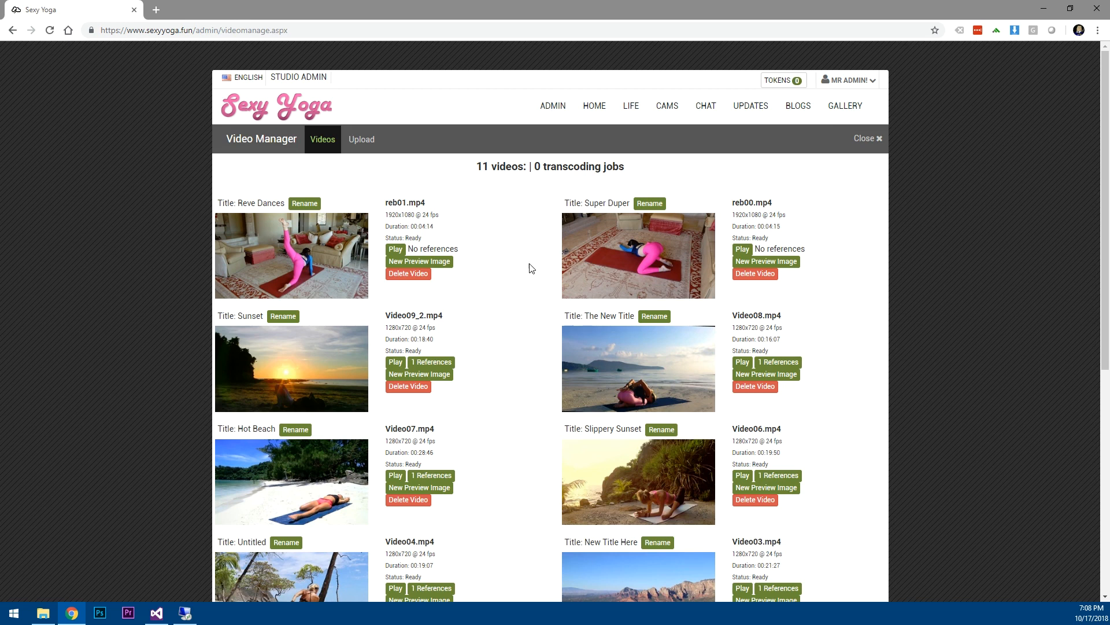
left_click(361, 139)
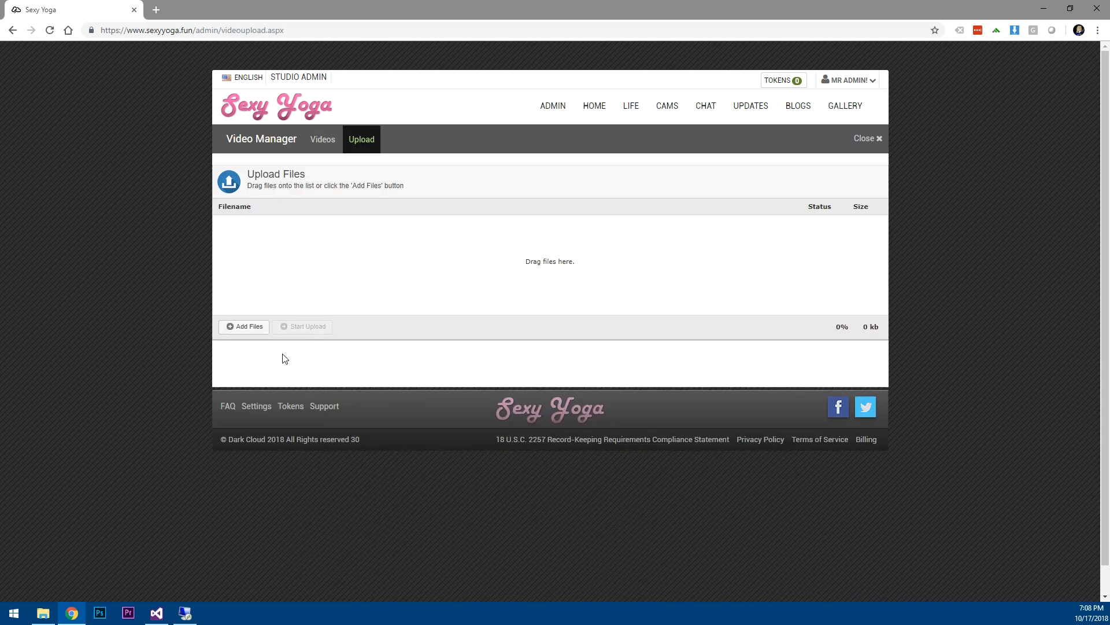
left_click(245, 328)
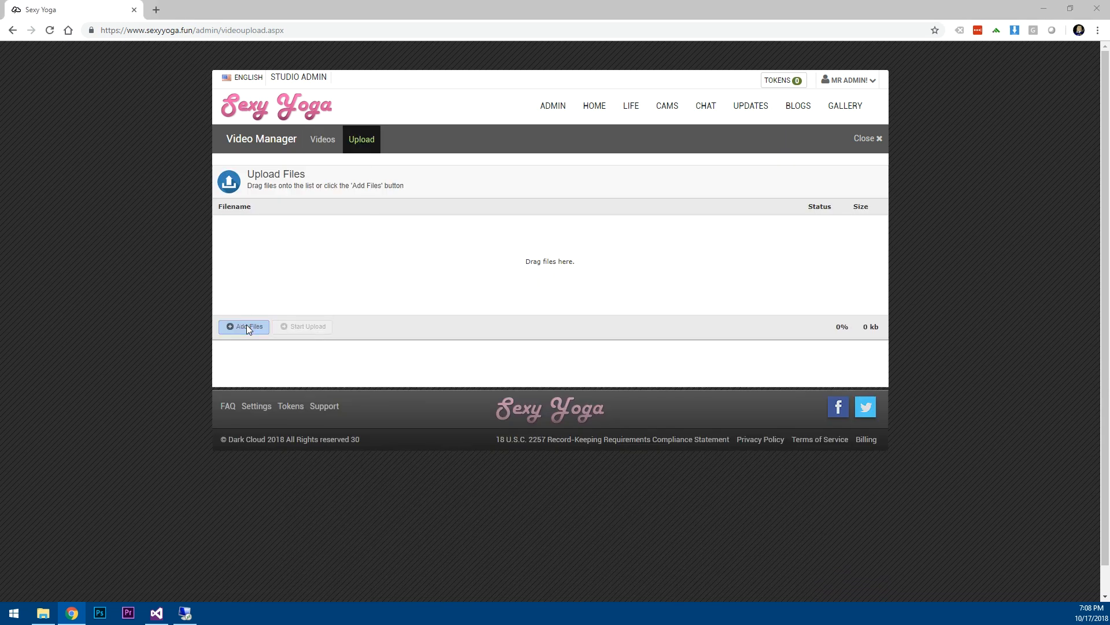
left_click_drag(169, 171, 169, 240)
Browse to the VideoHive folder at \\192.168.2.3 > DriveX > SexyYoga.
left_click(45, 188)
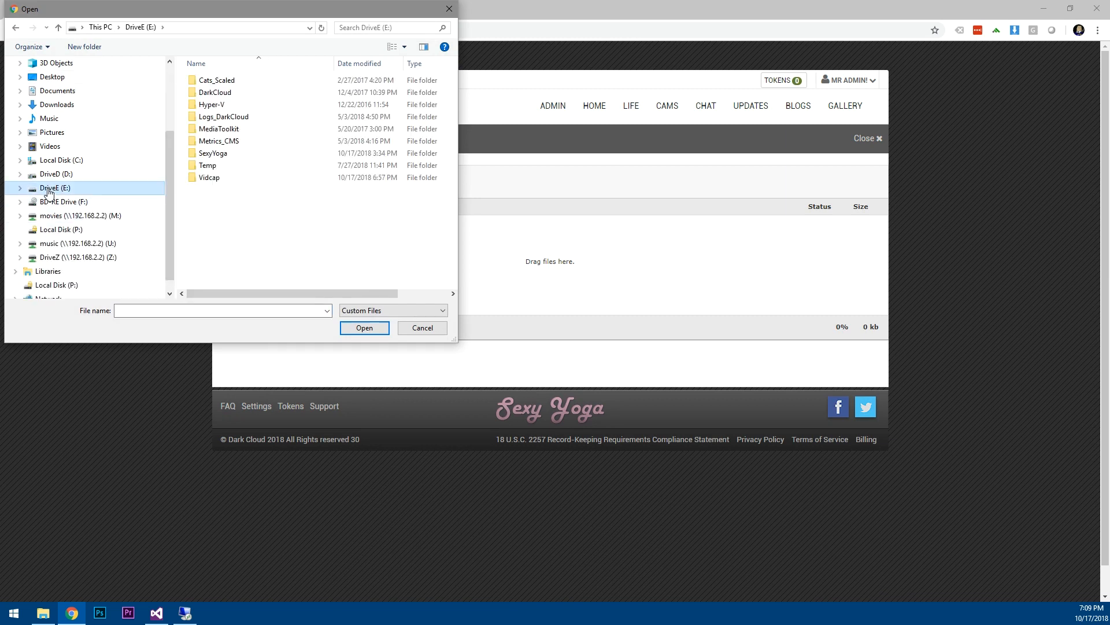
double_click(211, 154)
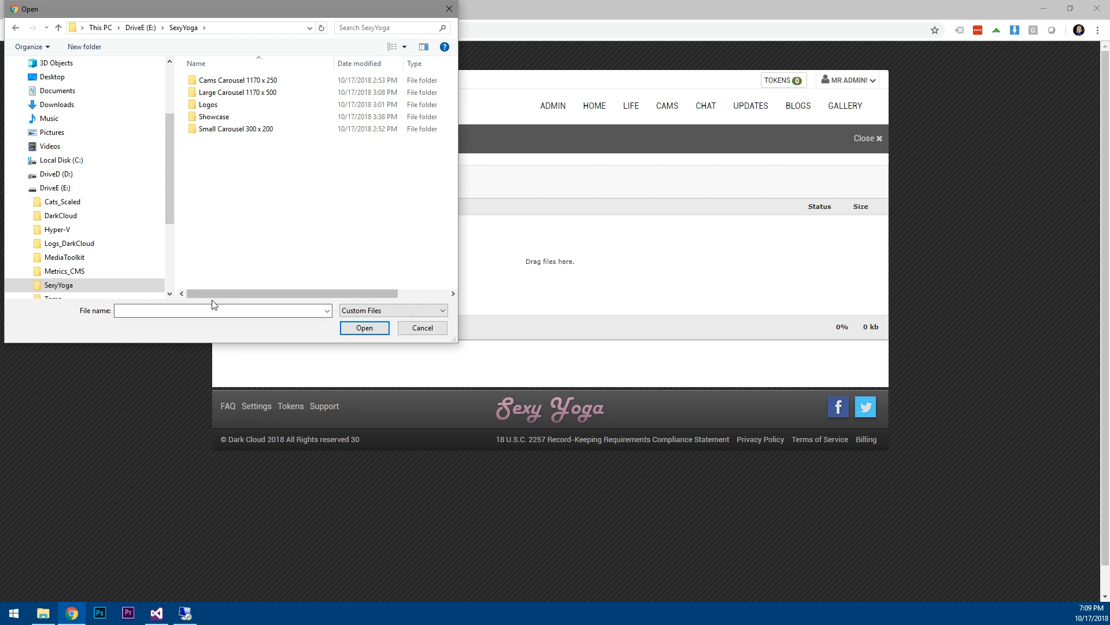
left_click(249, 28)
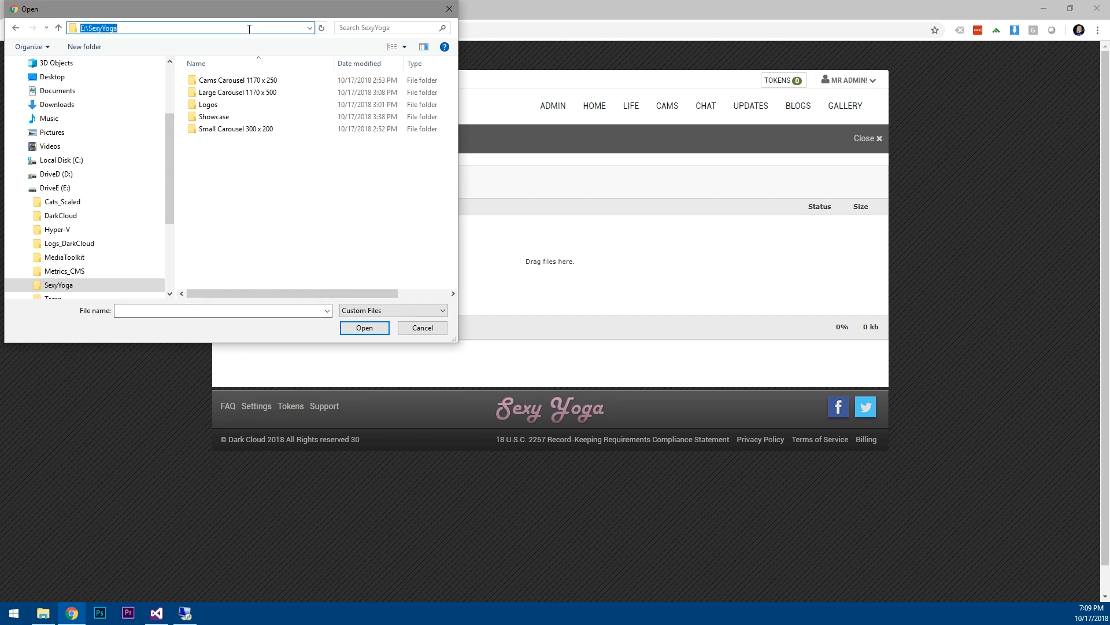
type("\\192.168.2.3")
key("Return")
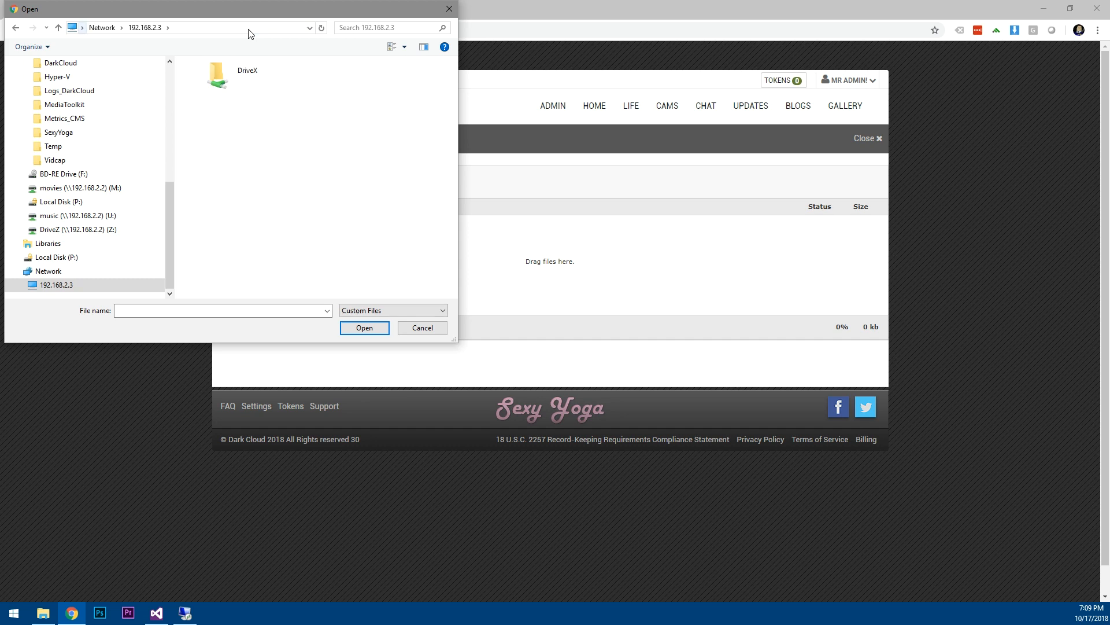
double_click(209, 74)
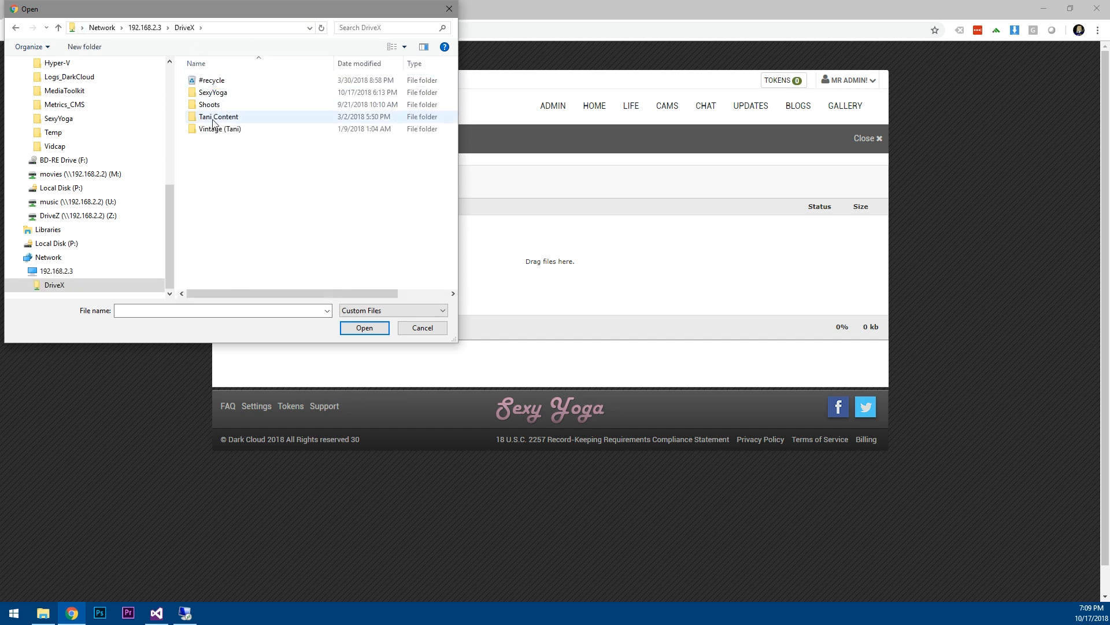
double_click(213, 92)
left_click(214, 129)
double_click(214, 130)
Select all six .mov files from Citrus Yoga_Pilates.mov onward and start uploading them.
left_click(237, 81)
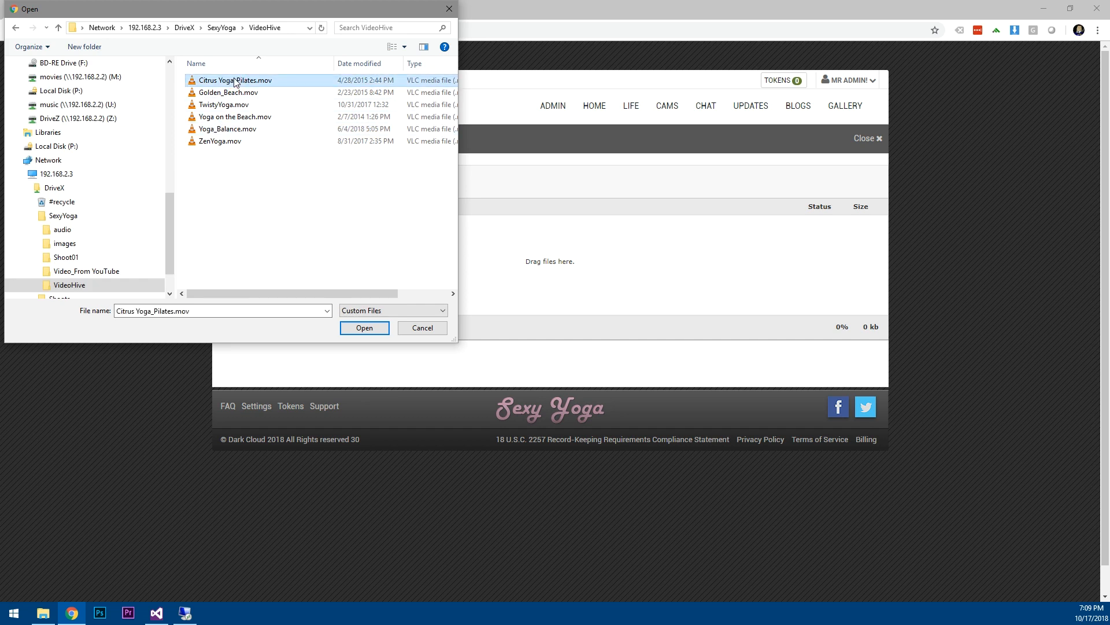
left_click(221, 142, "shift")
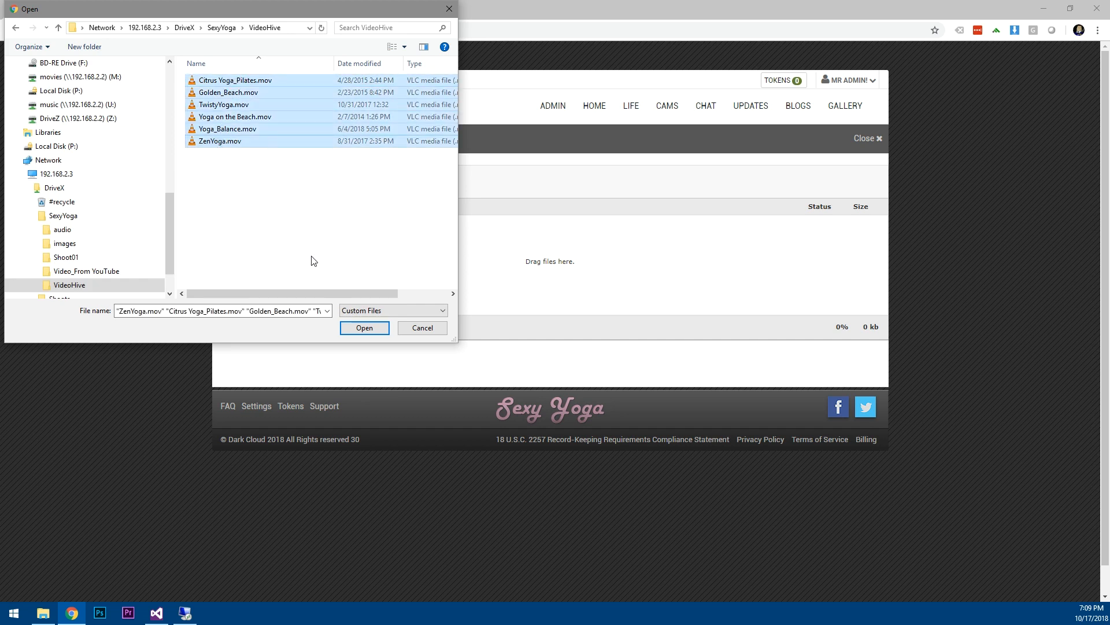
left_click(365, 328)
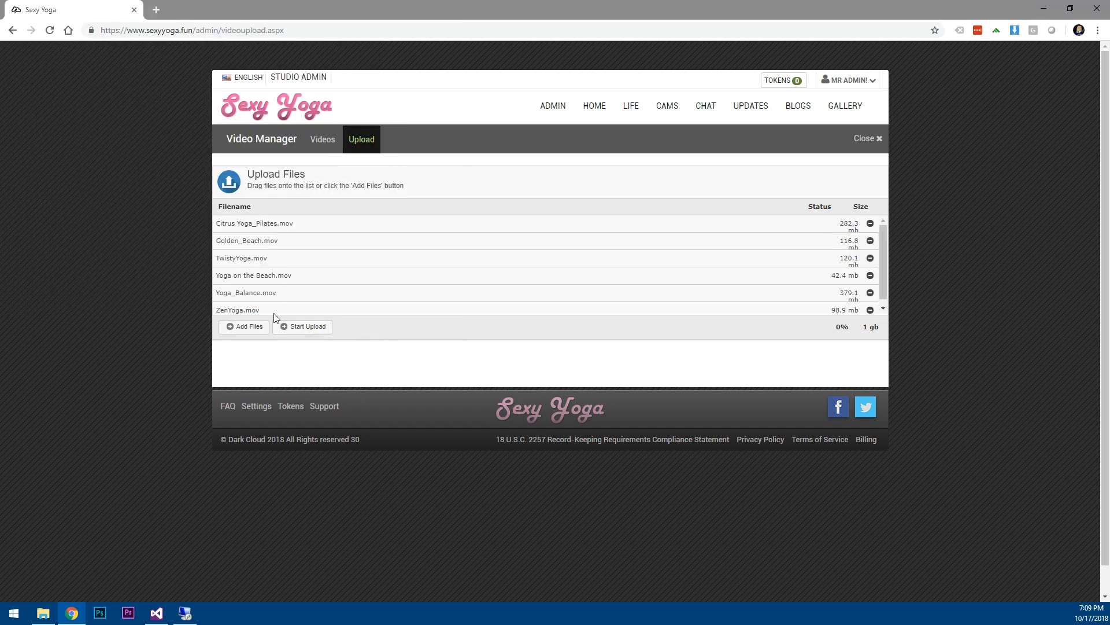
left_click(310, 327)
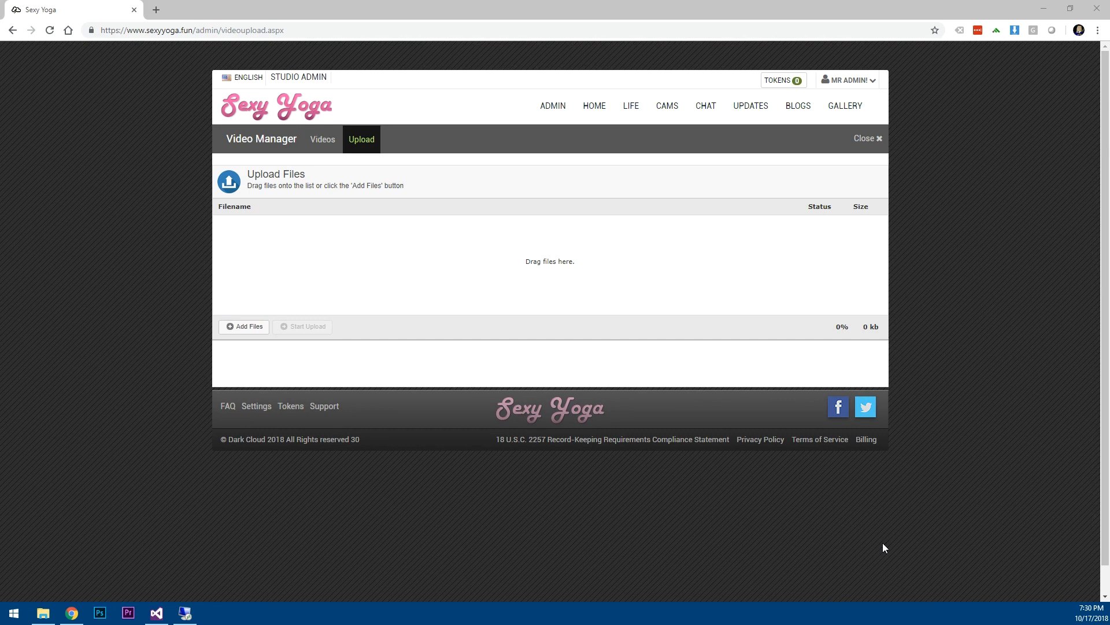
Show the Videos list, now holding 17 videos with the new yoga clips Ready.
left_click(317, 140)
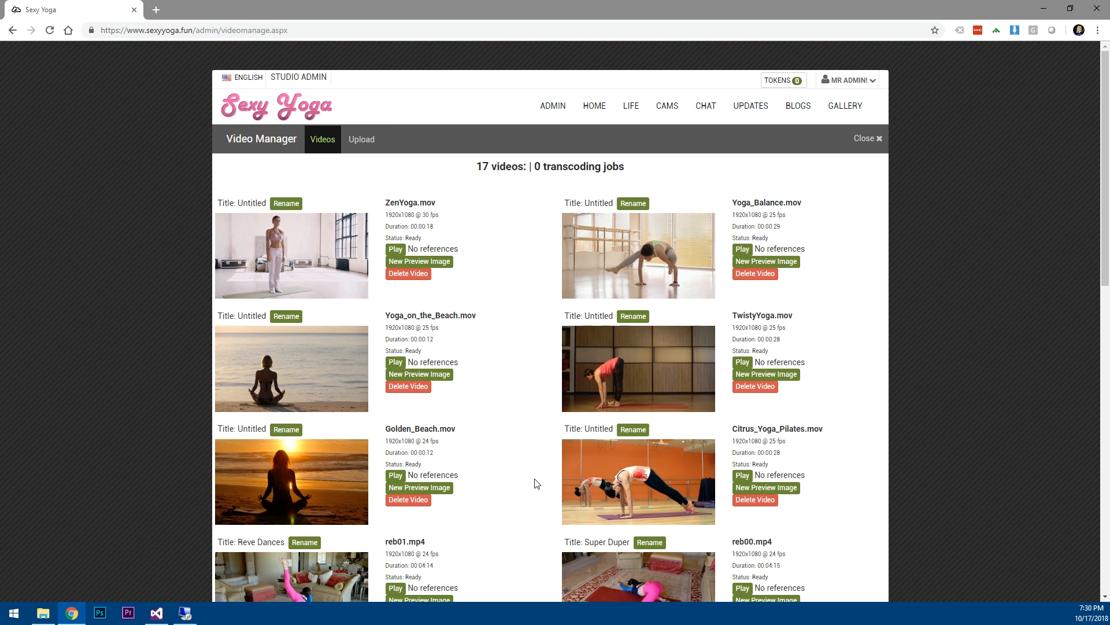
Test-play the TwistyYoga.mov stream, then go back and close Video Manager.
left_click(744, 363)
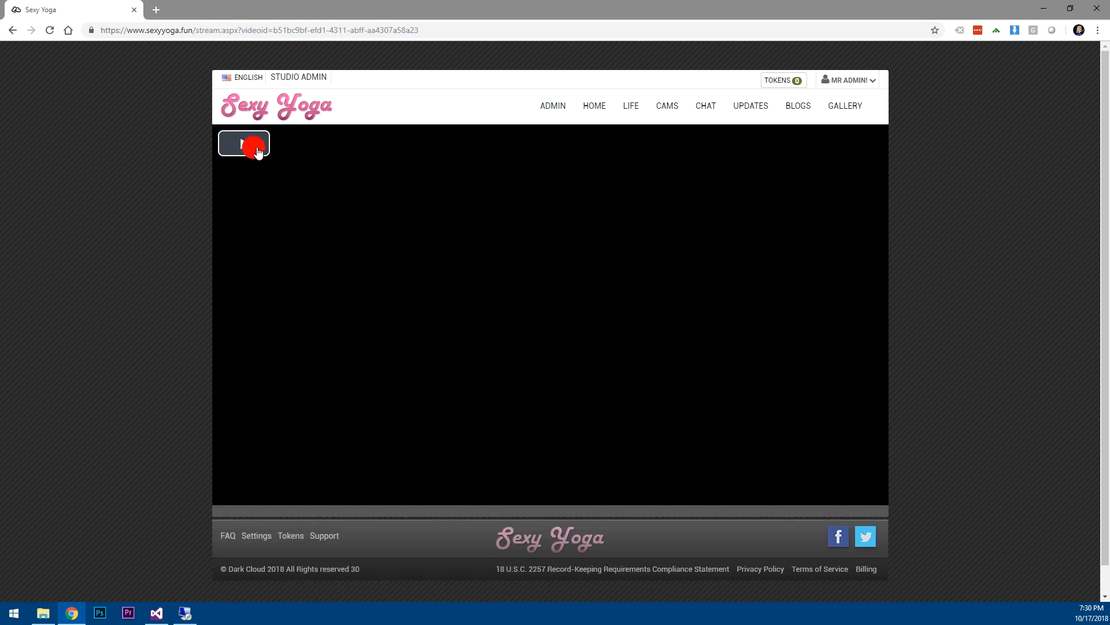
left_click(254, 149)
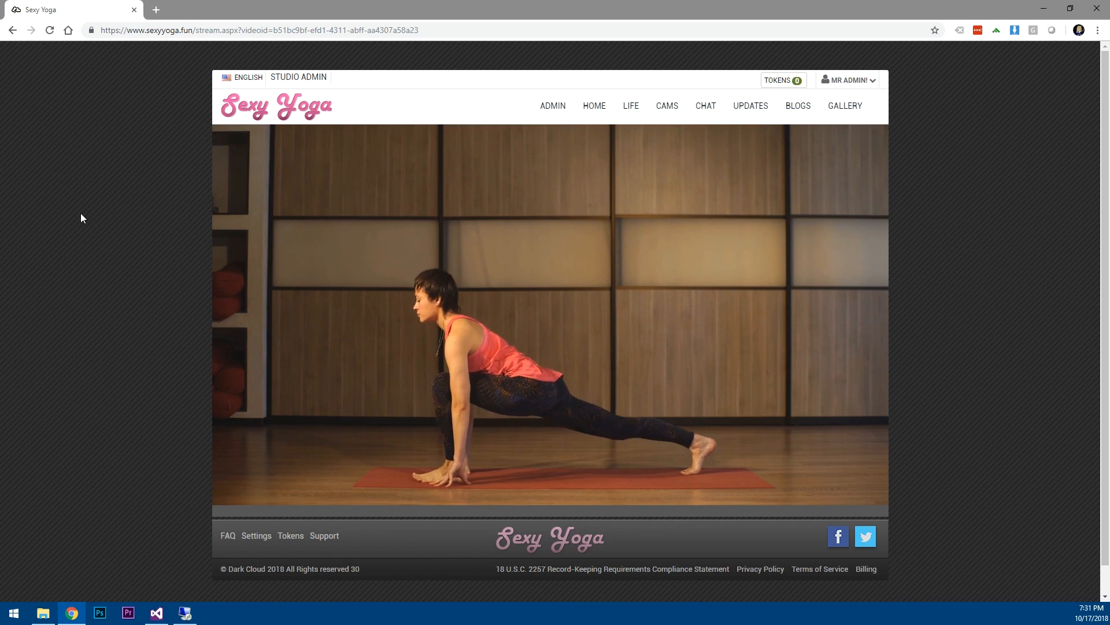
left_click(12, 32)
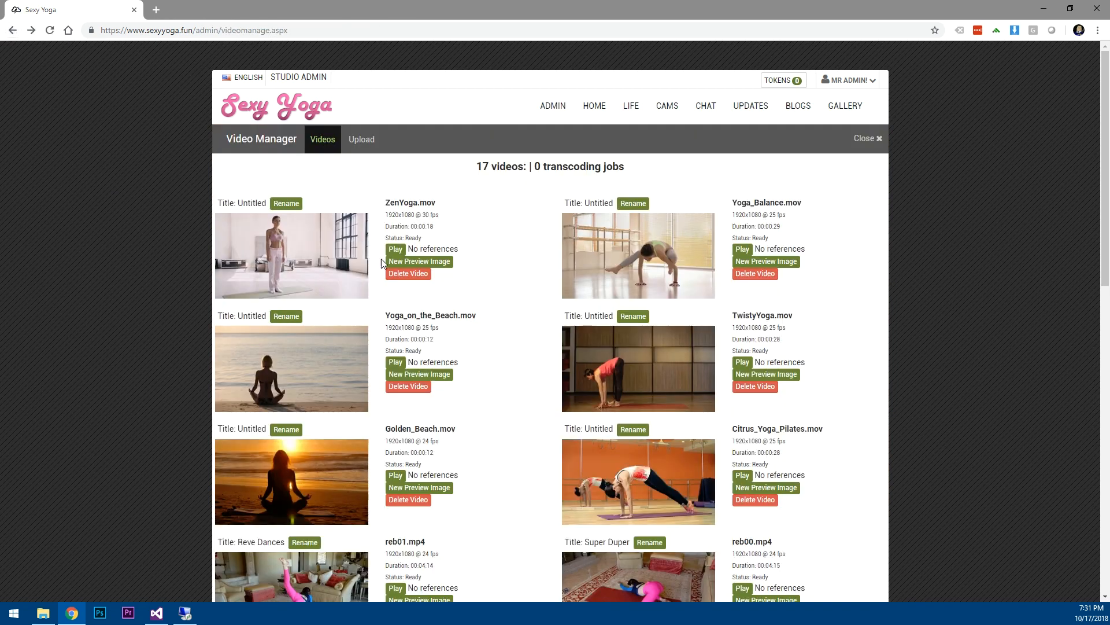
left_click(867, 140)
Open the home page promo video picker under Site Settings > Promotional Media.
left_click(273, 385)
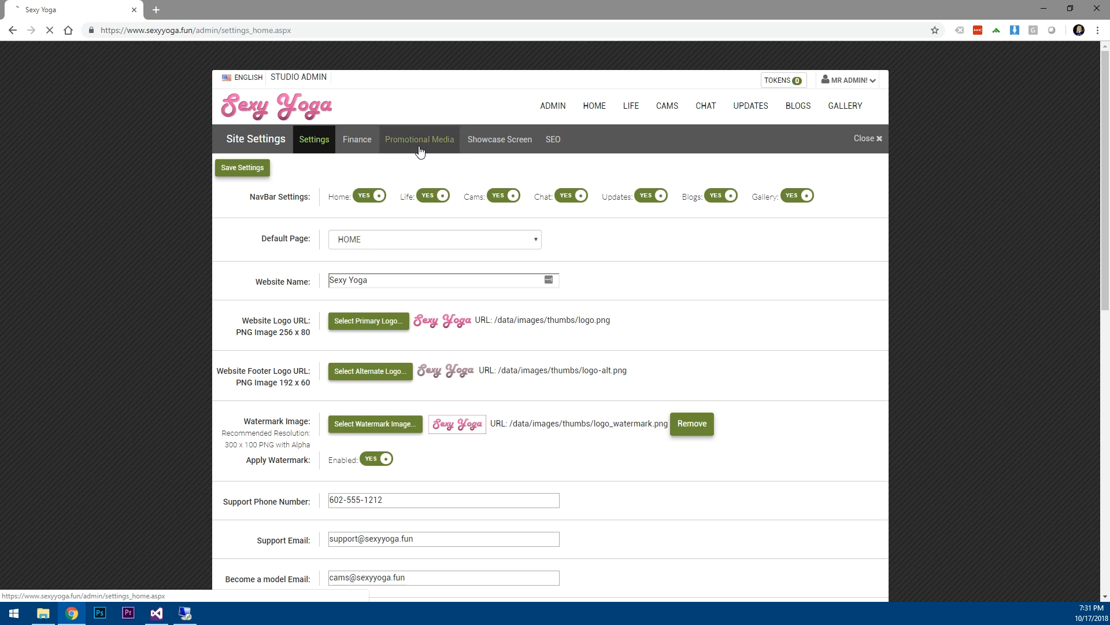
left_click(419, 146)
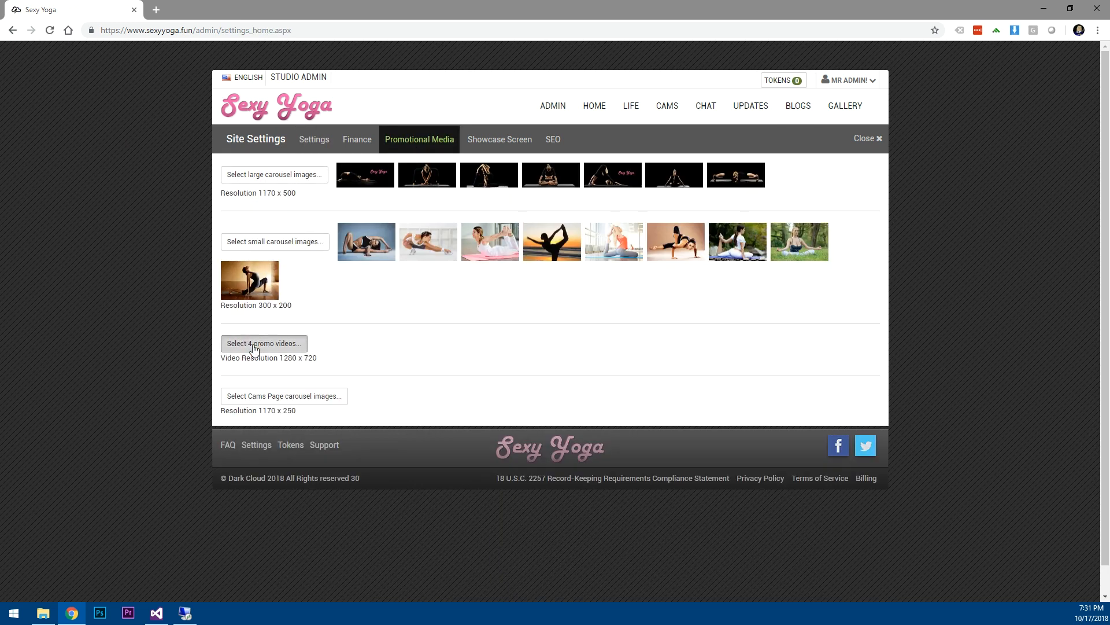
left_click(255, 346)
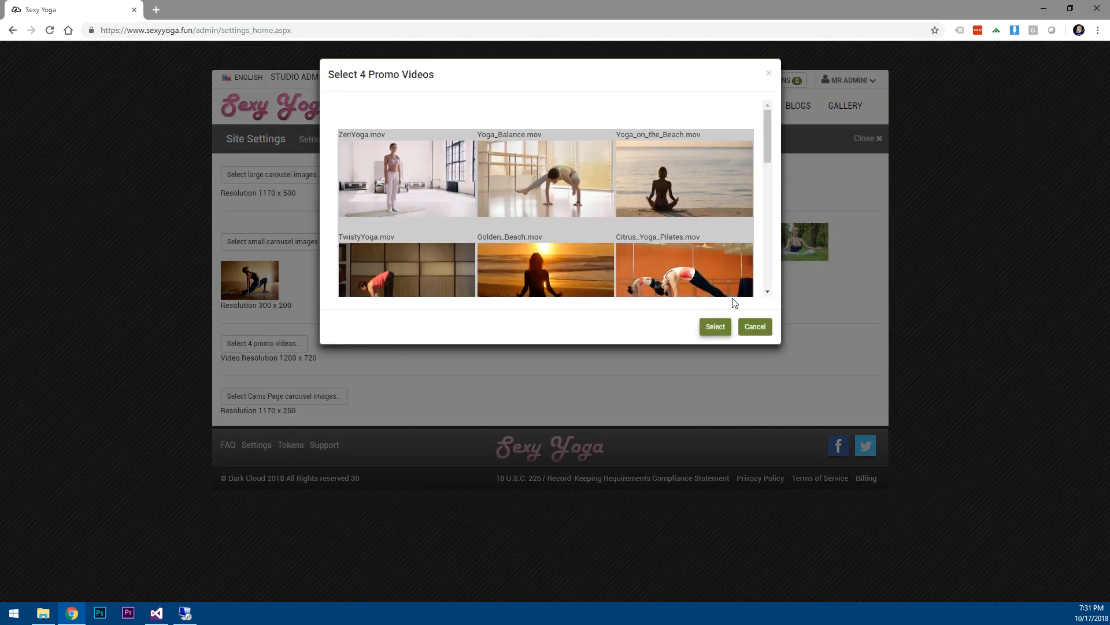
Choose TwistyYoga, Golden_Beach, Citrus_Yoga_Pilates and Yoga_on_the_Beach as the four promo videos.
left_click(768, 291)
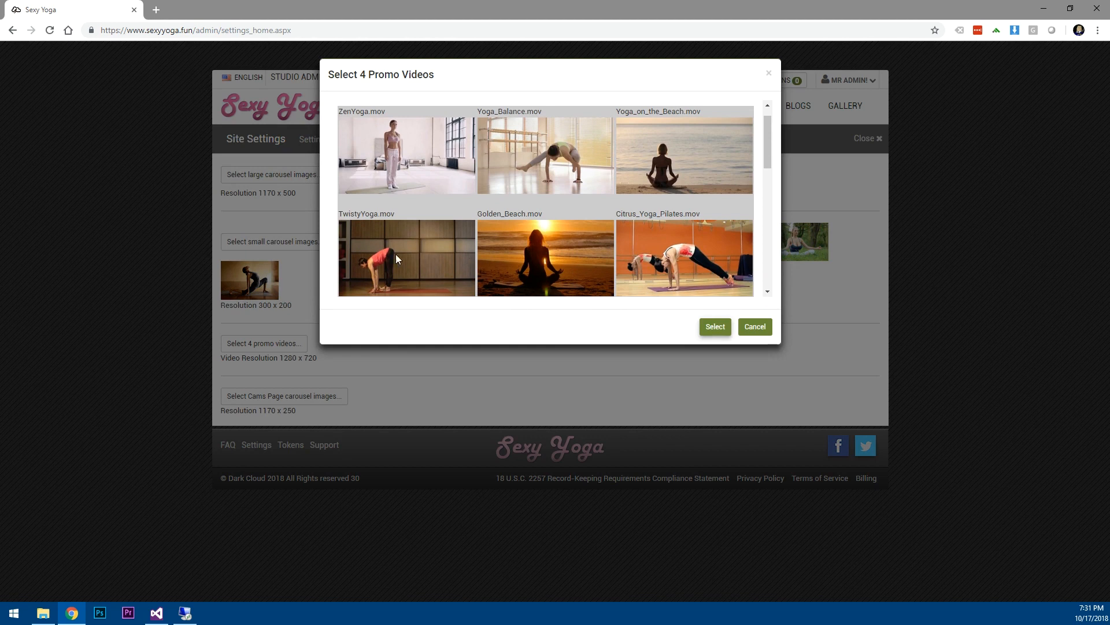
left_click(418, 258)
left_click(545, 251)
left_click(706, 249)
left_click(768, 292)
scroll(770, 294, "down", 3)
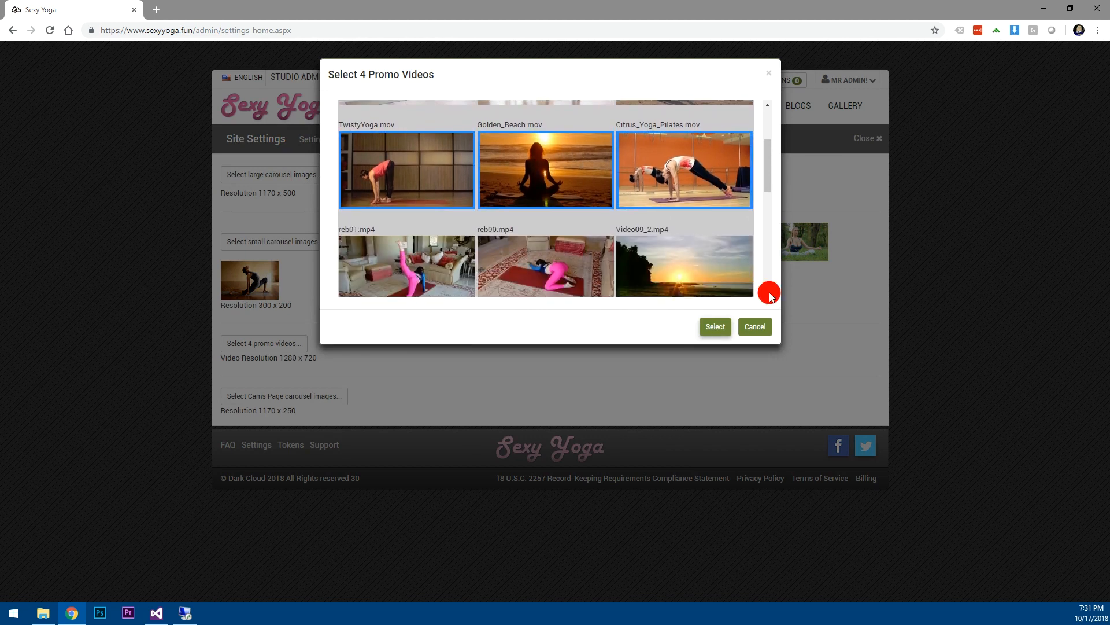
left_click_drag(772, 184, 768, 121)
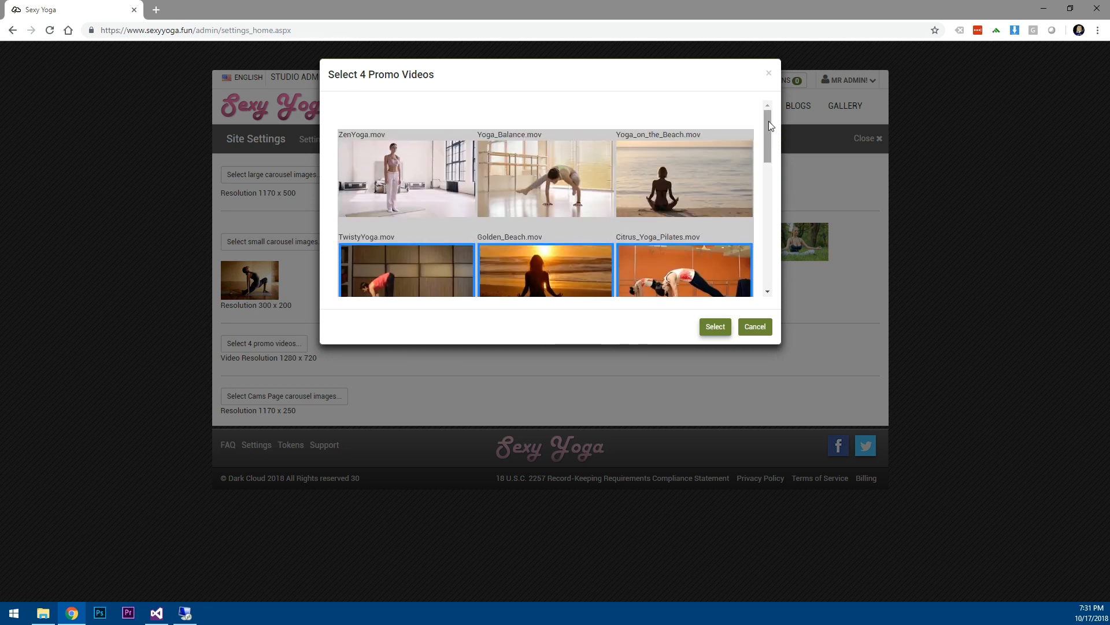
left_click(681, 169)
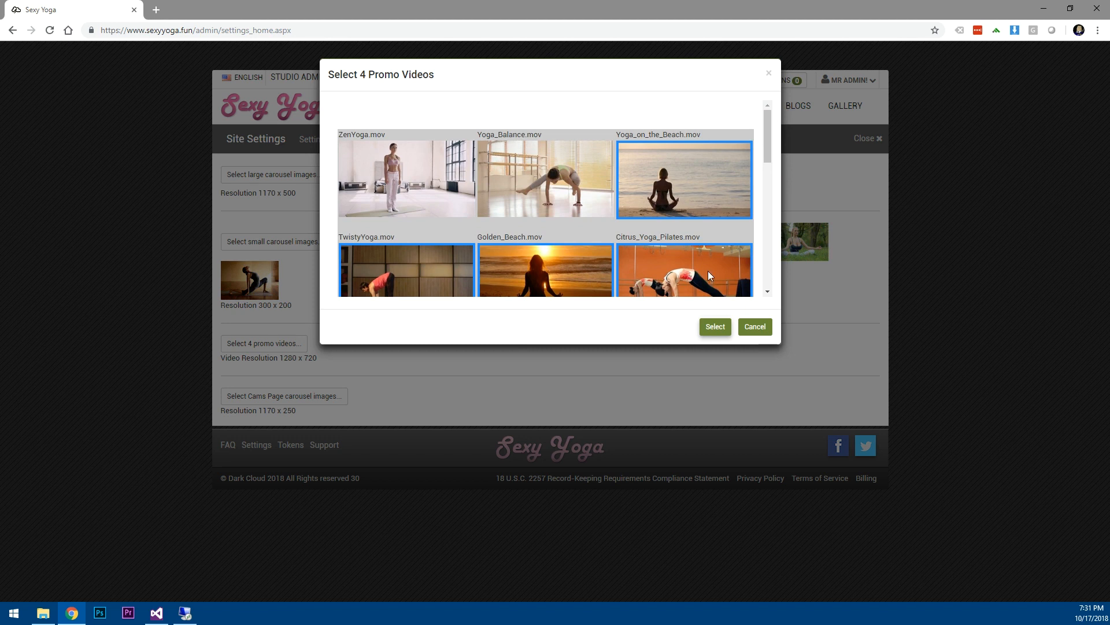
left_click(714, 331)
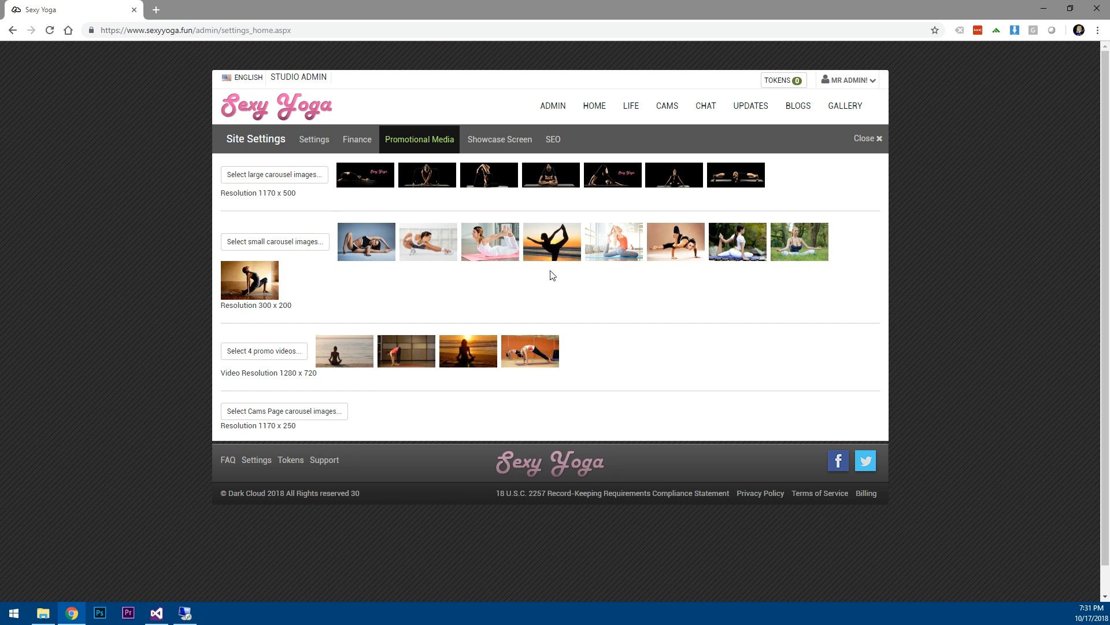
On the home page, play the fourth promo video to check it works, then go back.
left_click(596, 112)
scroll(136, 358, "down", 6)
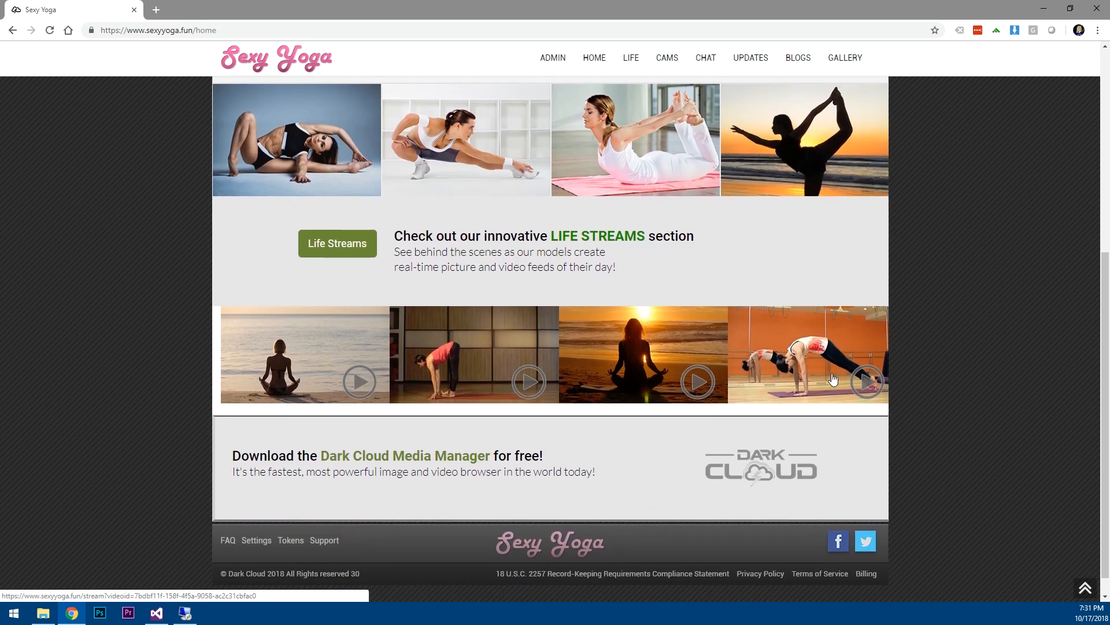
left_click(858, 383)
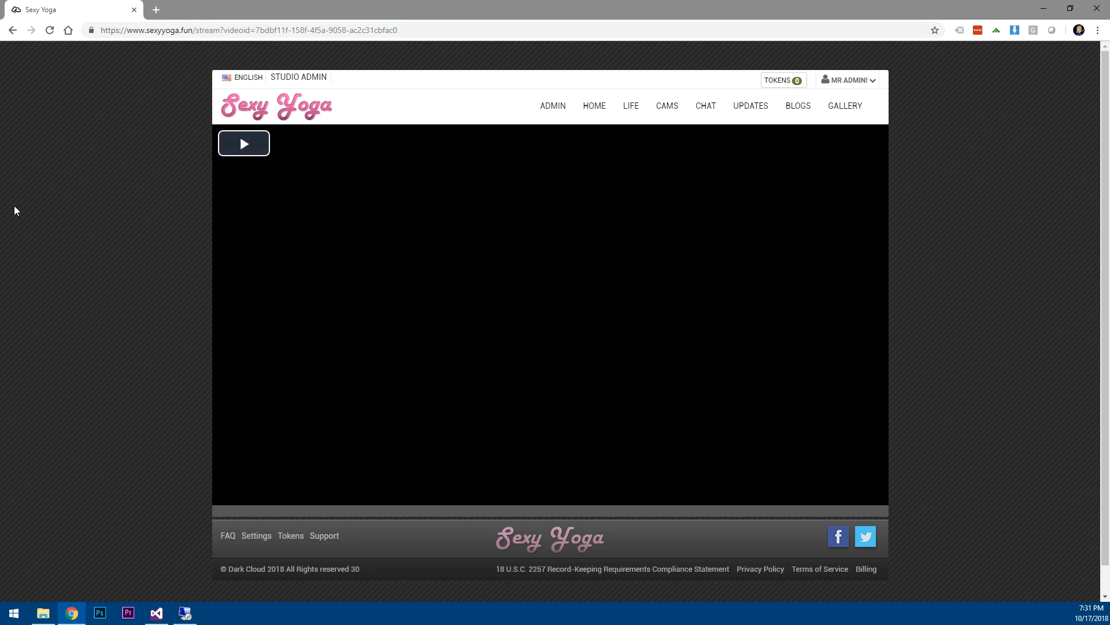
left_click(245, 146)
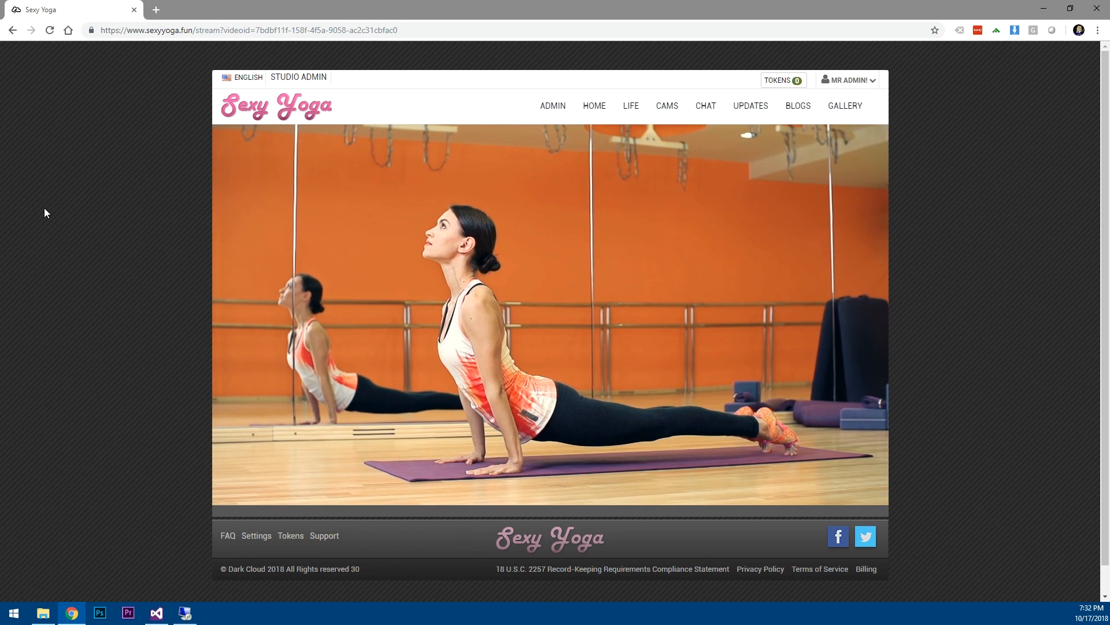
left_click(12, 30)
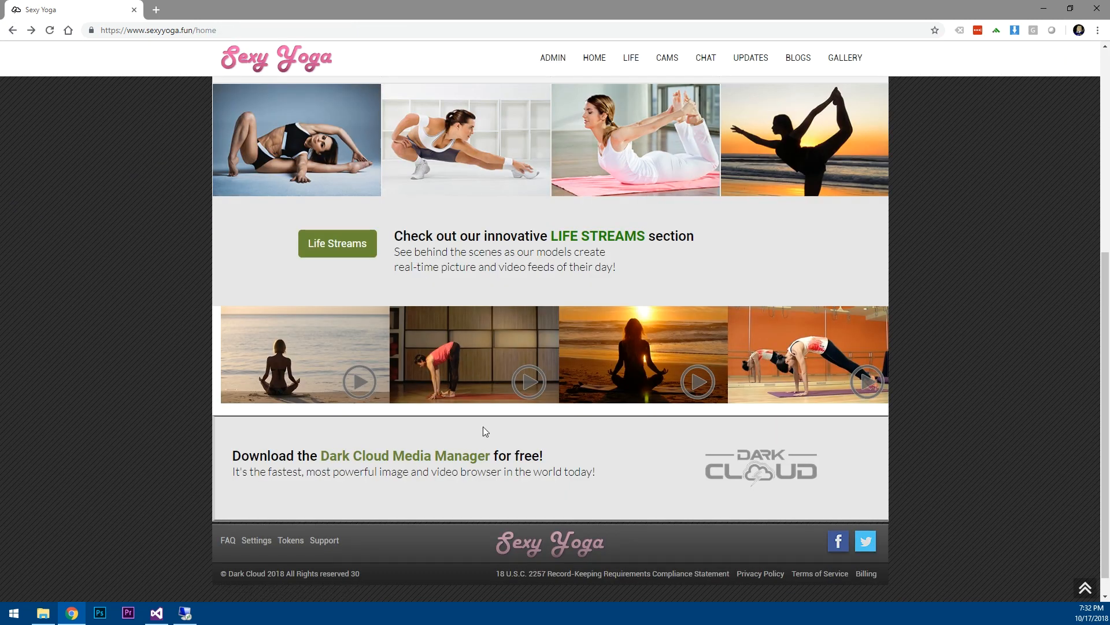
Go to the public Cams page.
scroll(698, 365, "up", 7)
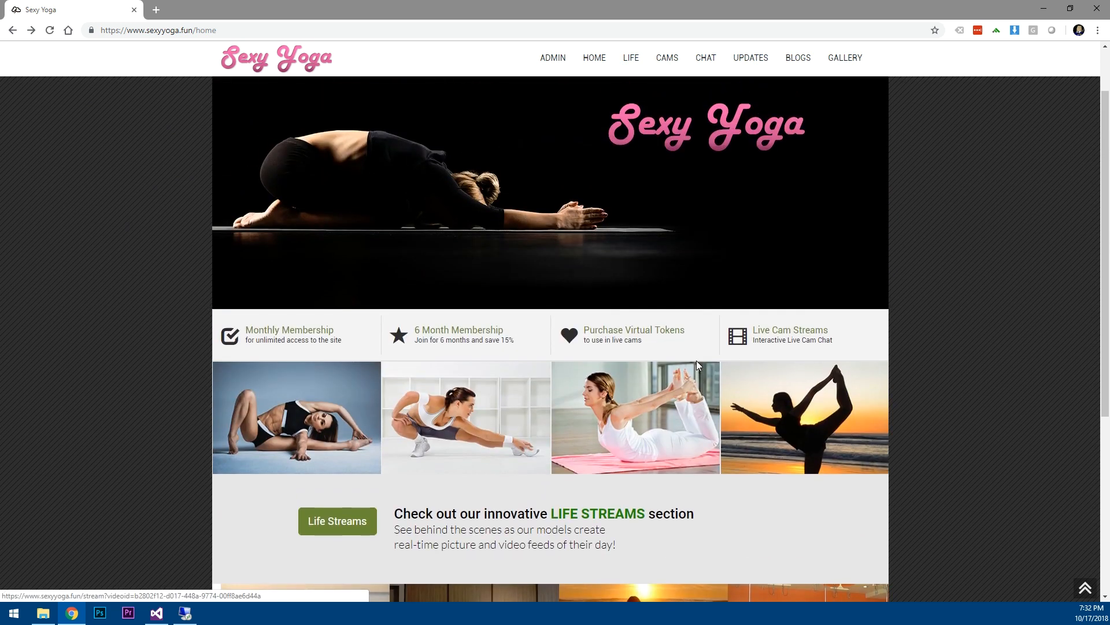
scroll(697, 361, "down", 7)
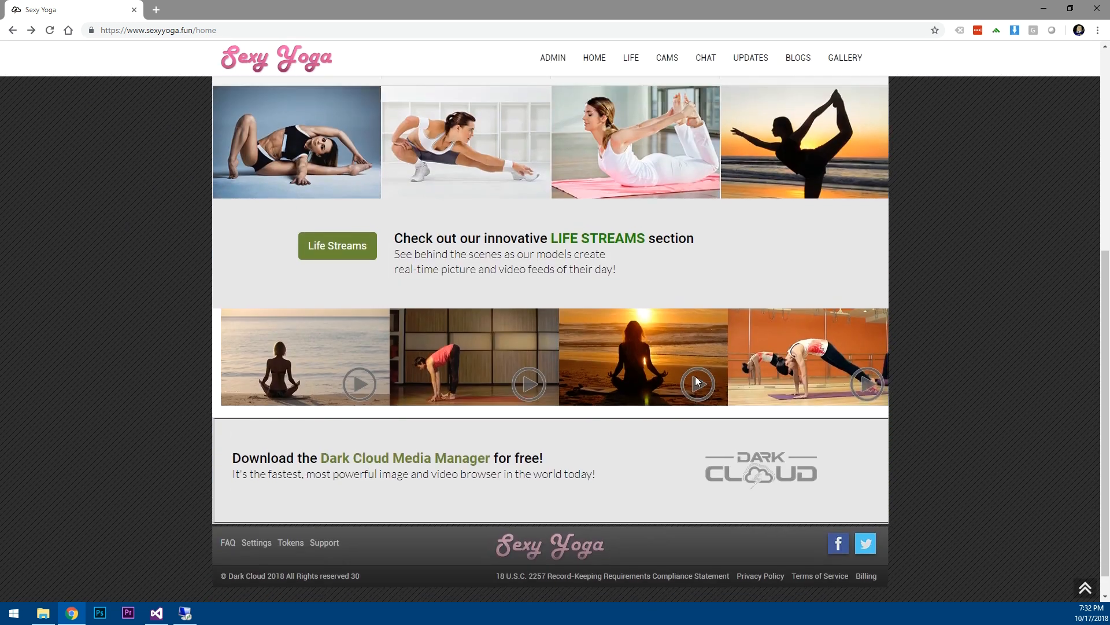
scroll(696, 377, "up", 7)
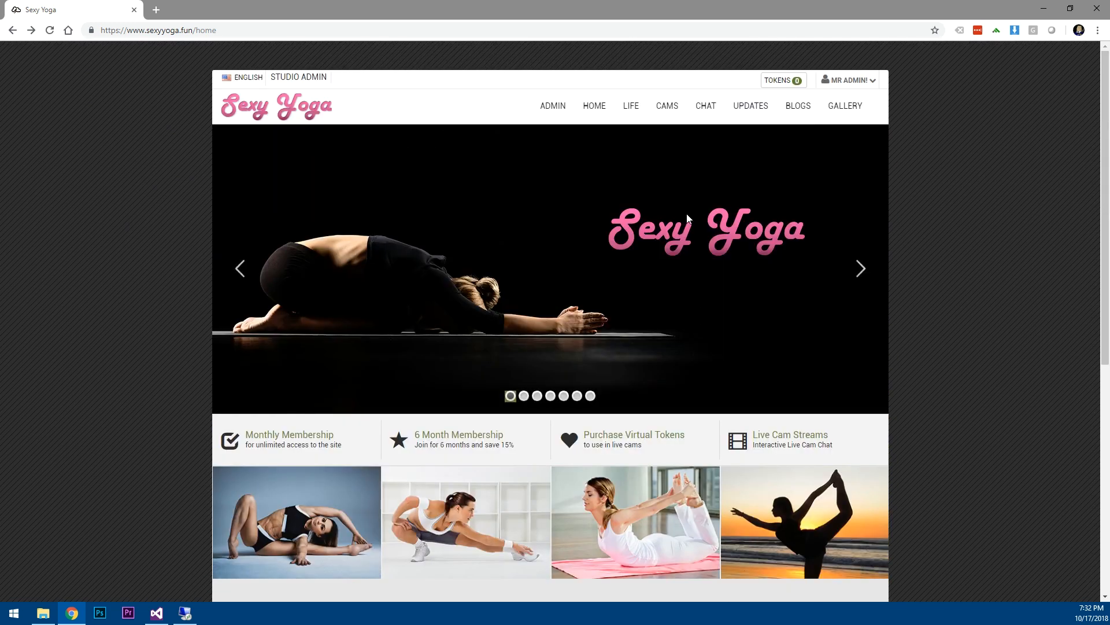
left_click(667, 107)
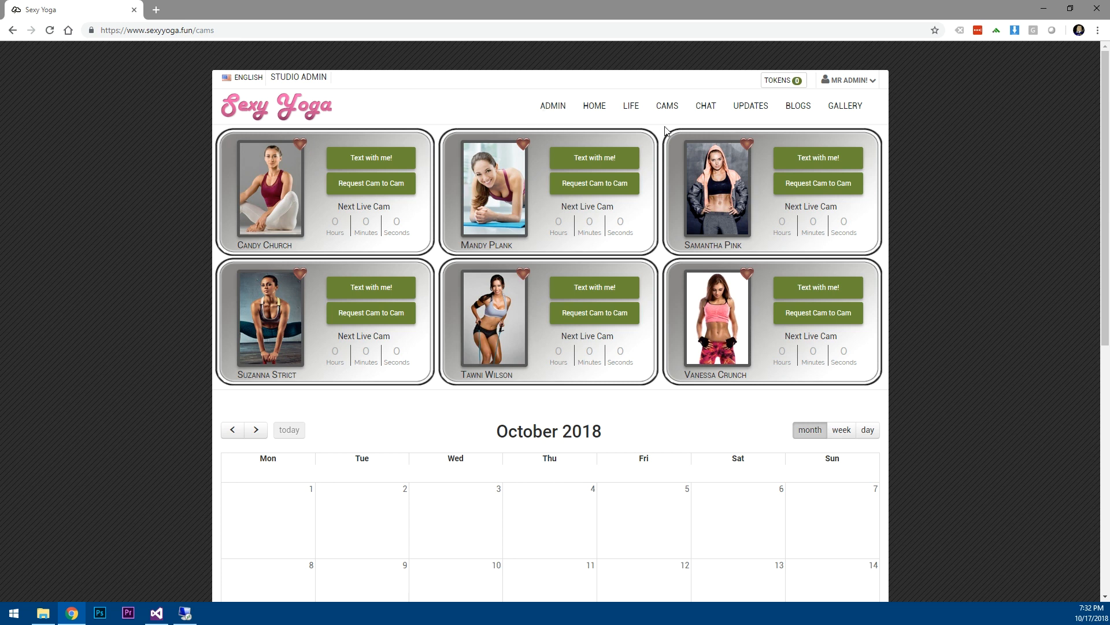
Open the Utility Image Manager uploader from the Admin Dashboard, with File Explorer in front.
left_click(553, 109)
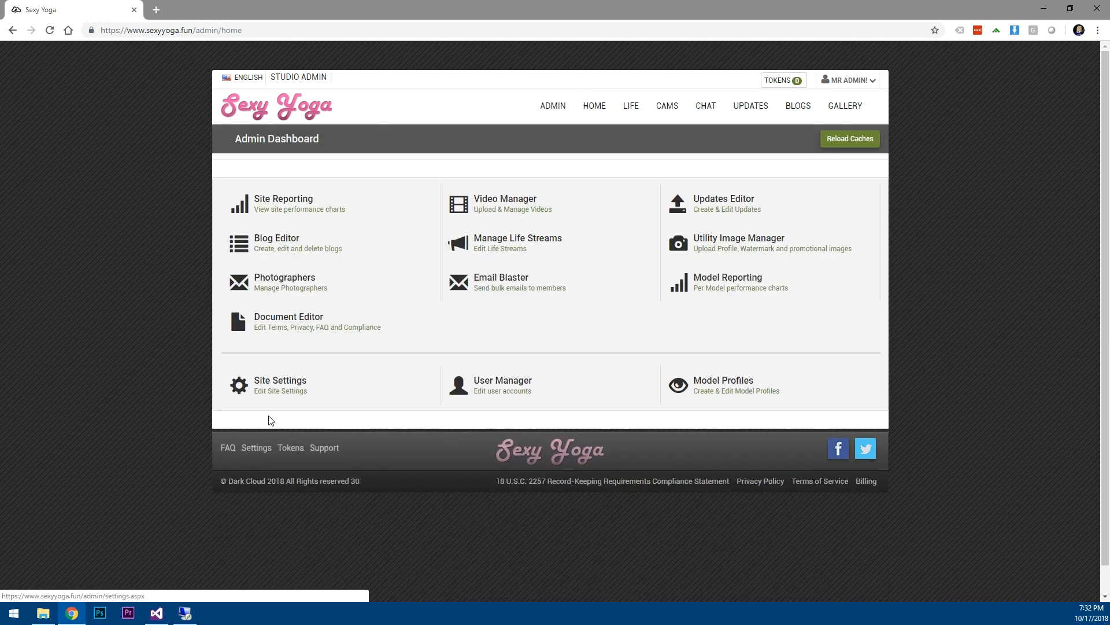
left_click(728, 240)
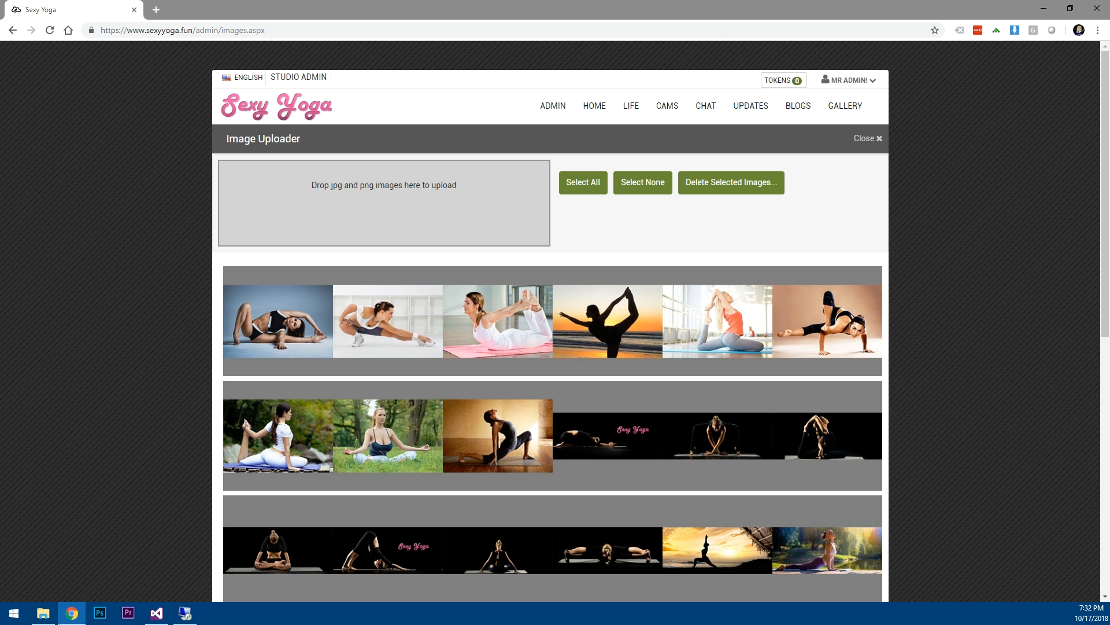
left_click(43, 613)
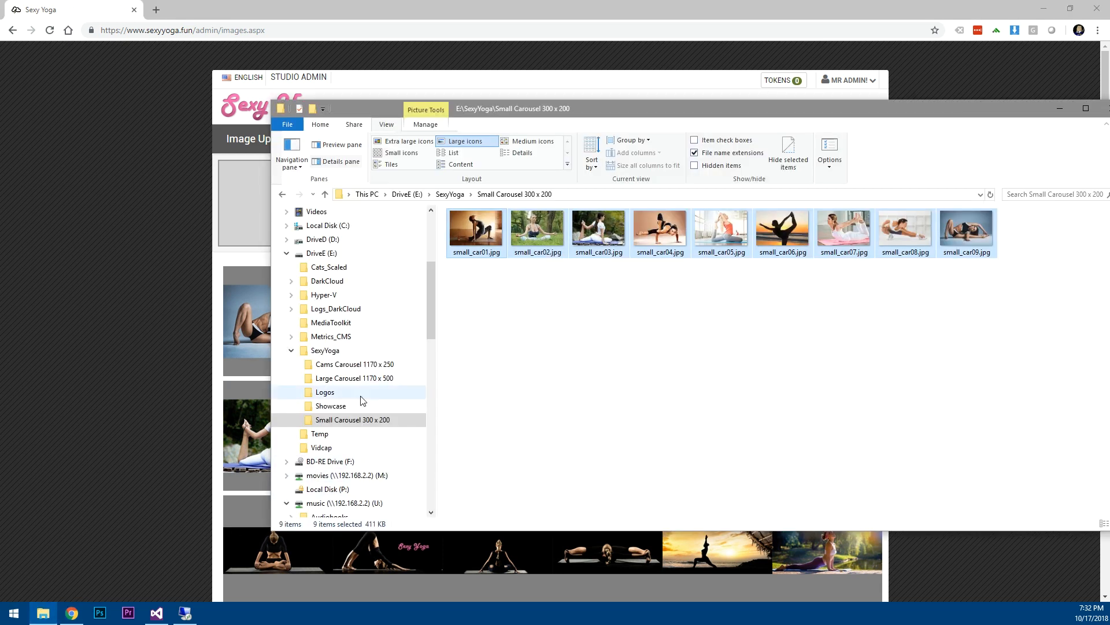
Upload cam_banner01–03 from the Cams Carousel 1170 x 250 folder, then return to Site Settings.
left_click(345, 369)
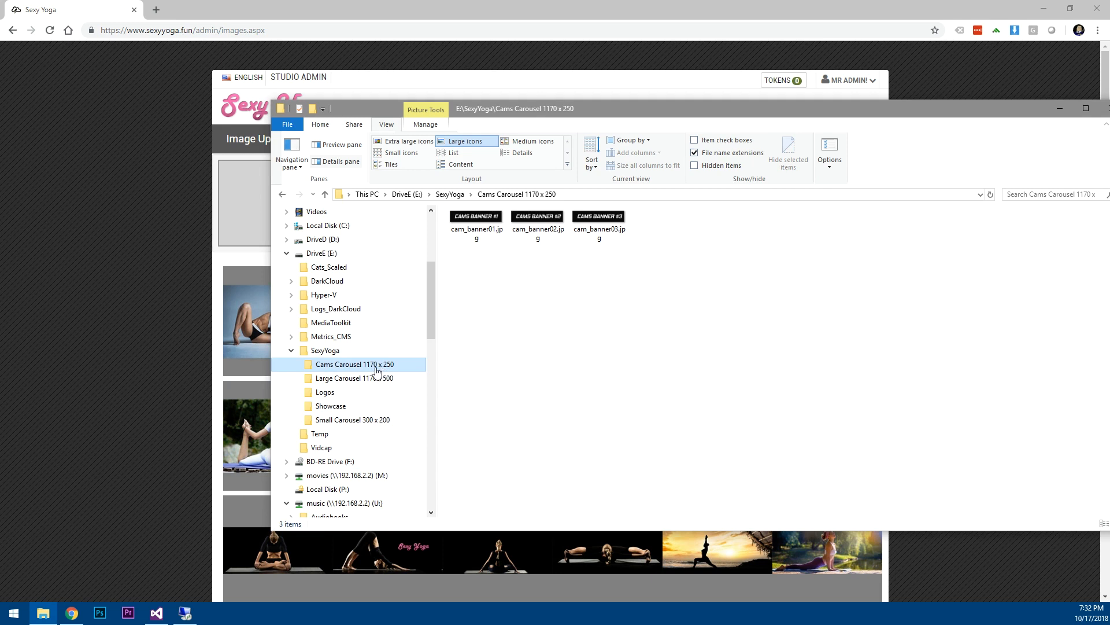
left_click(482, 219)
left_click(587, 218, "shift")
left_click_drag(481, 219, 240, 207)
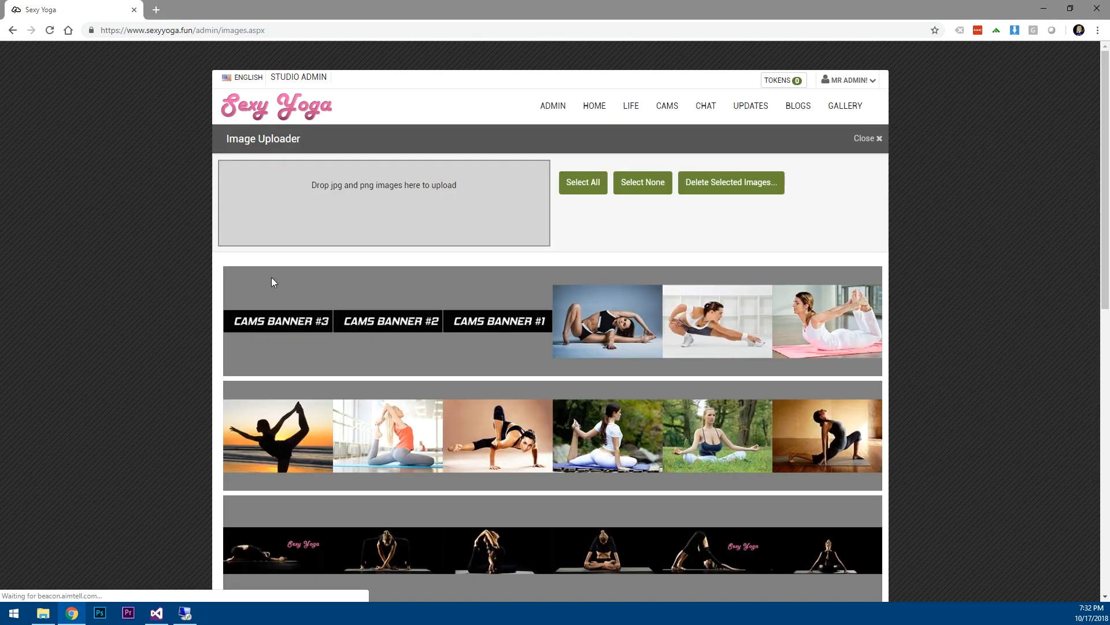
left_click(865, 139)
left_click(278, 384)
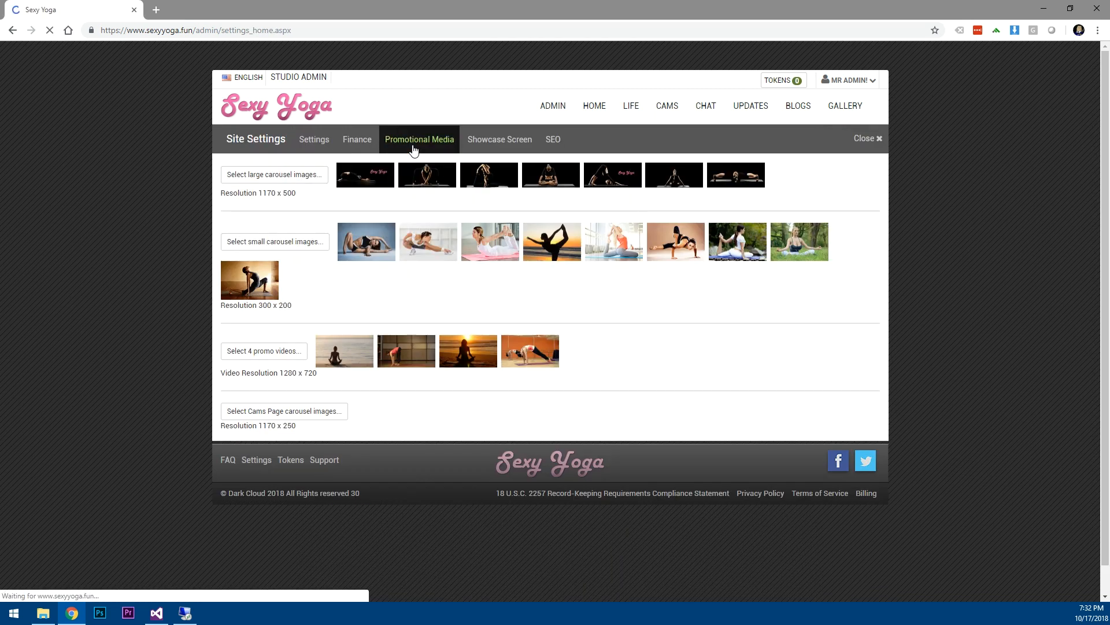
Assign CAMS BANNER #3, #2 and #1 to the Cams Page carousel and check them on the Cams page.
left_click(271, 417)
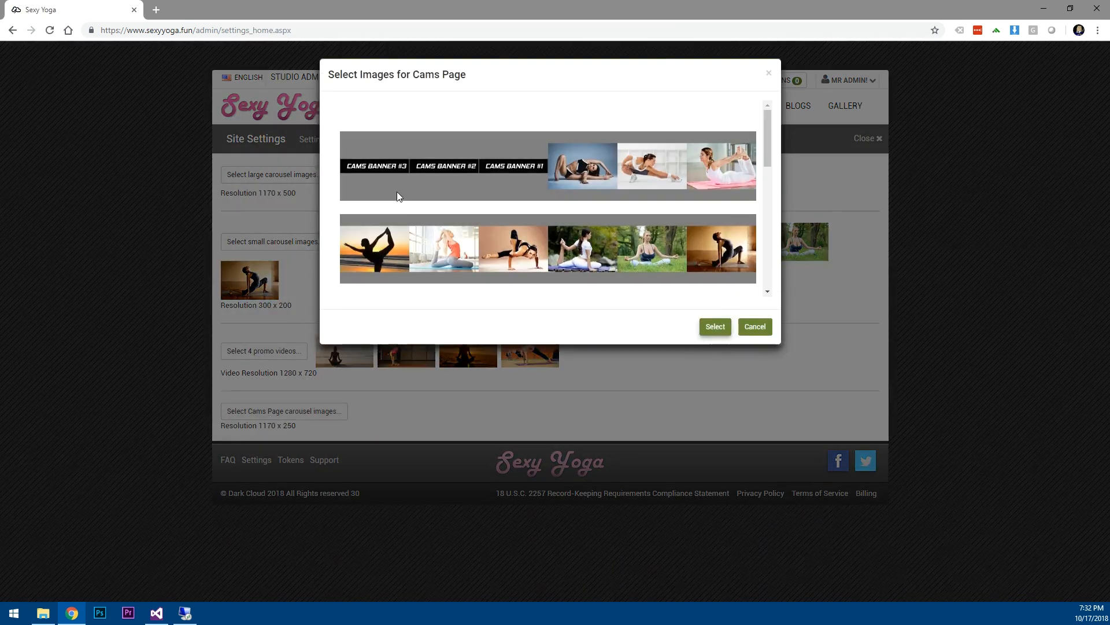
left_click(392, 167)
left_click(446, 167)
left_click(511, 167)
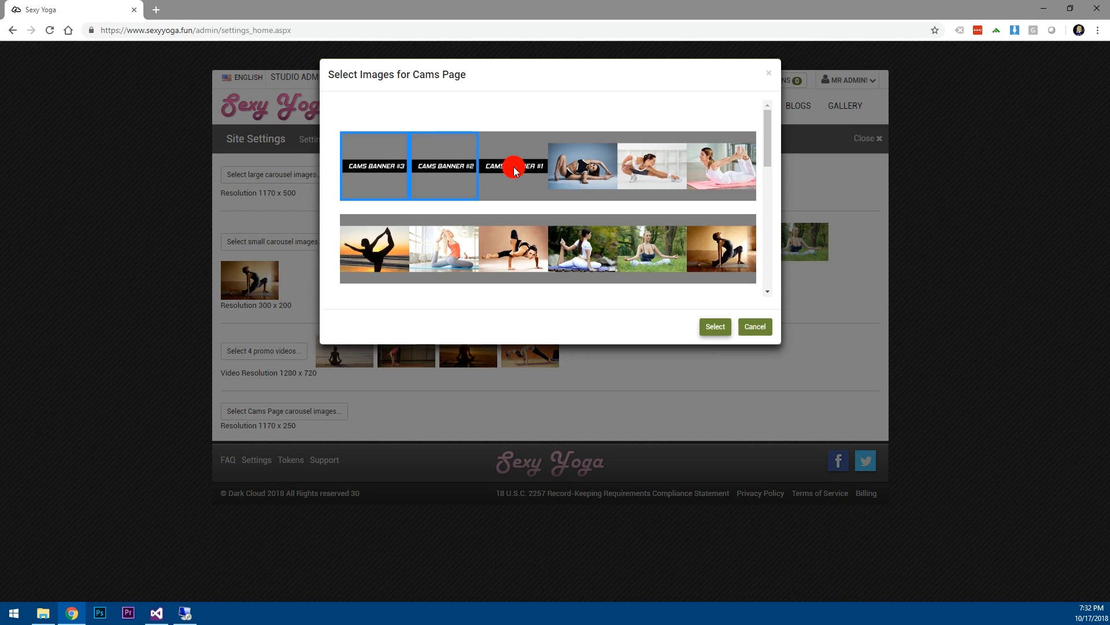
left_click(715, 326)
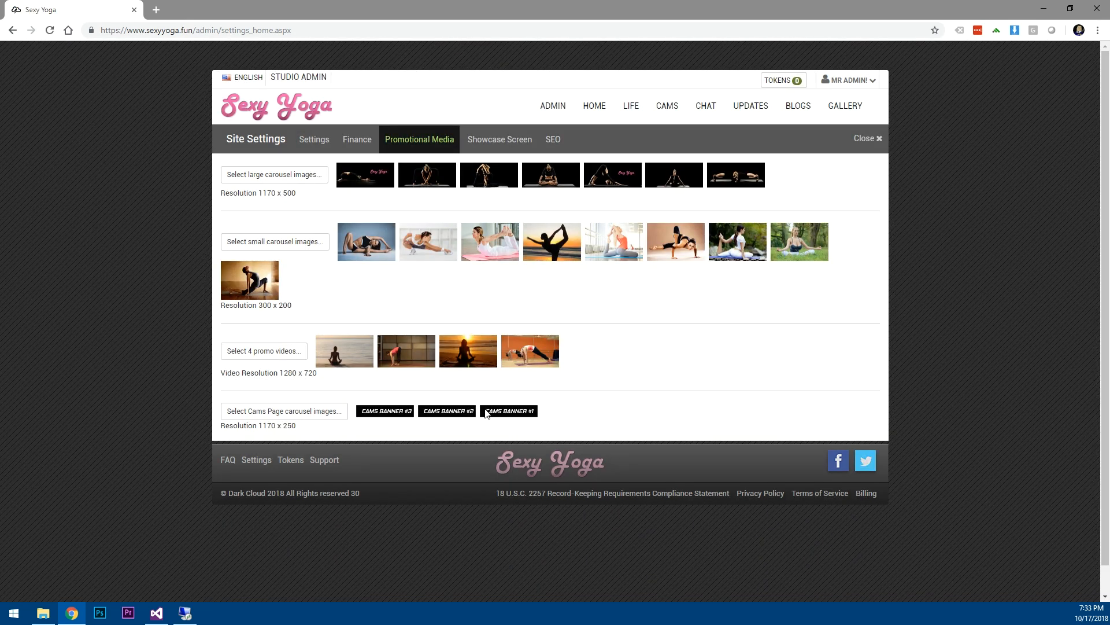
left_click(667, 111)
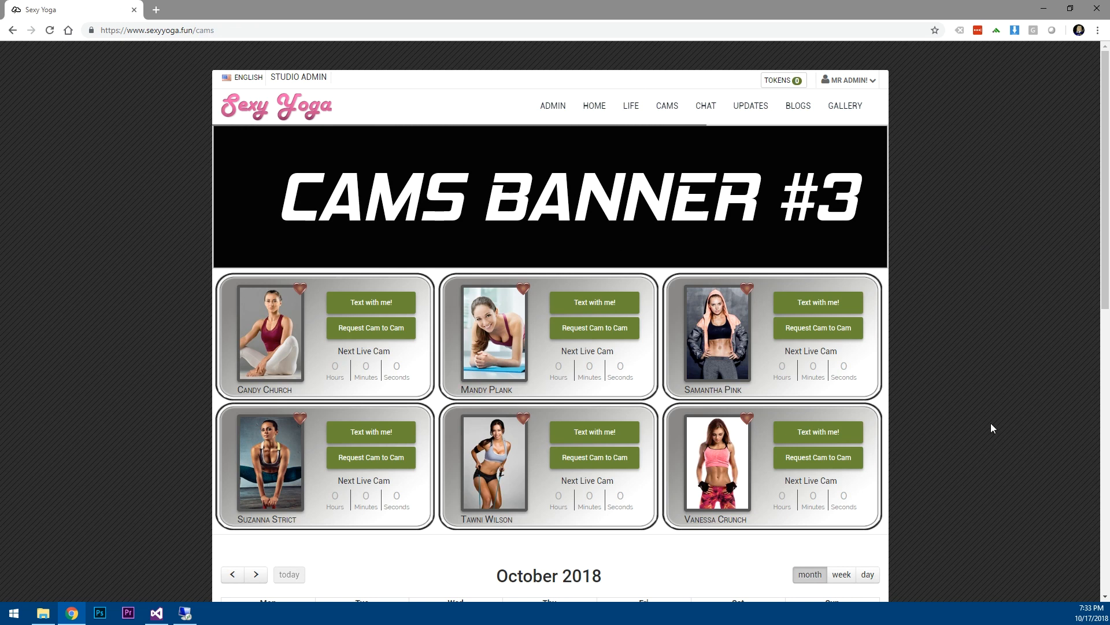
Watch the Cams banner carousel rotate to CAMS BANNER #1, then favourite the first and third model cards.
scroll(954, 428, "down", 8)
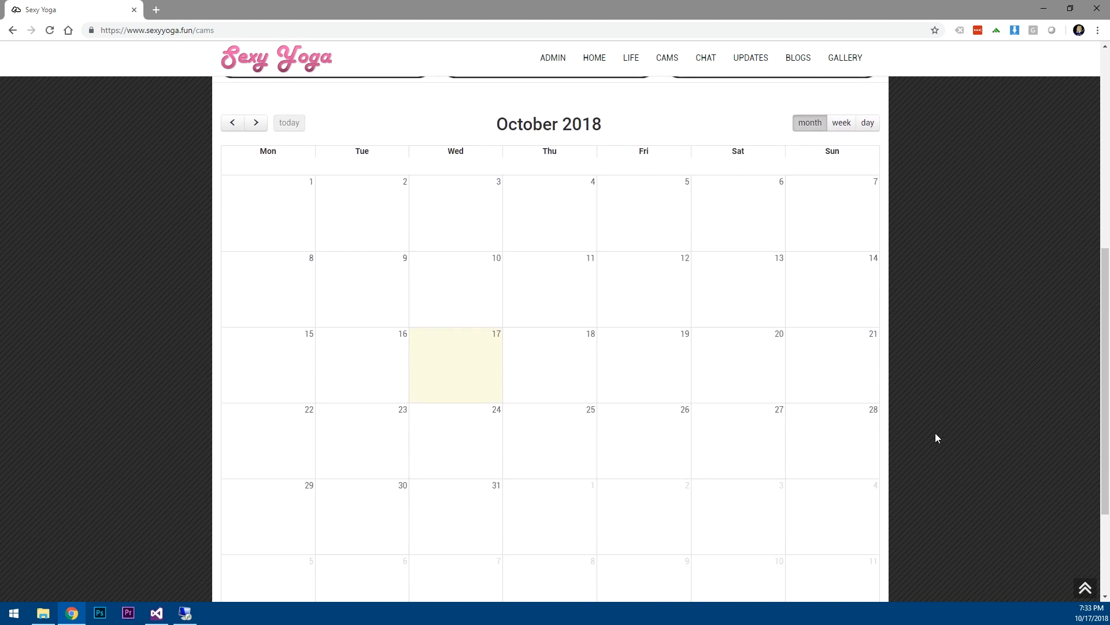
scroll(937, 438, "up", 9)
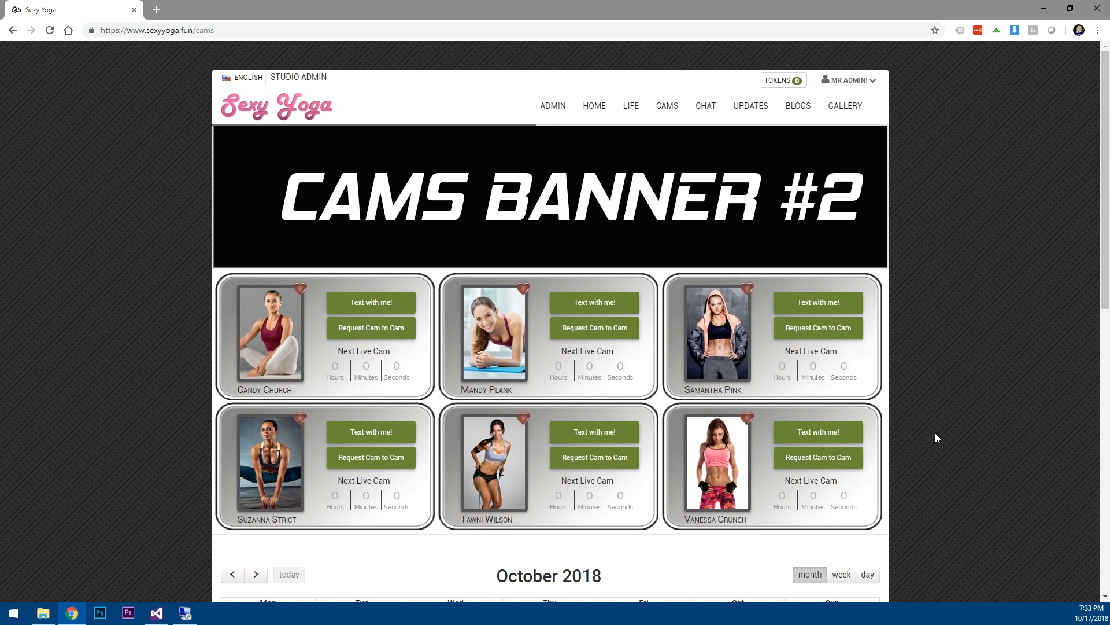
scroll(935, 437, "down", 7)
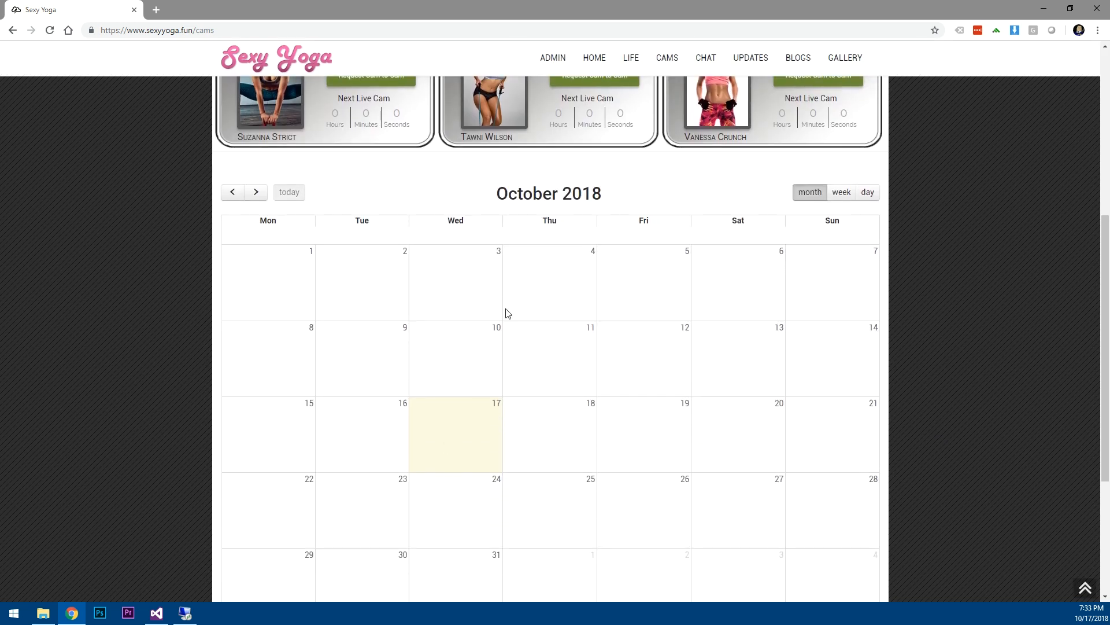
scroll(924, 406, "up", 6)
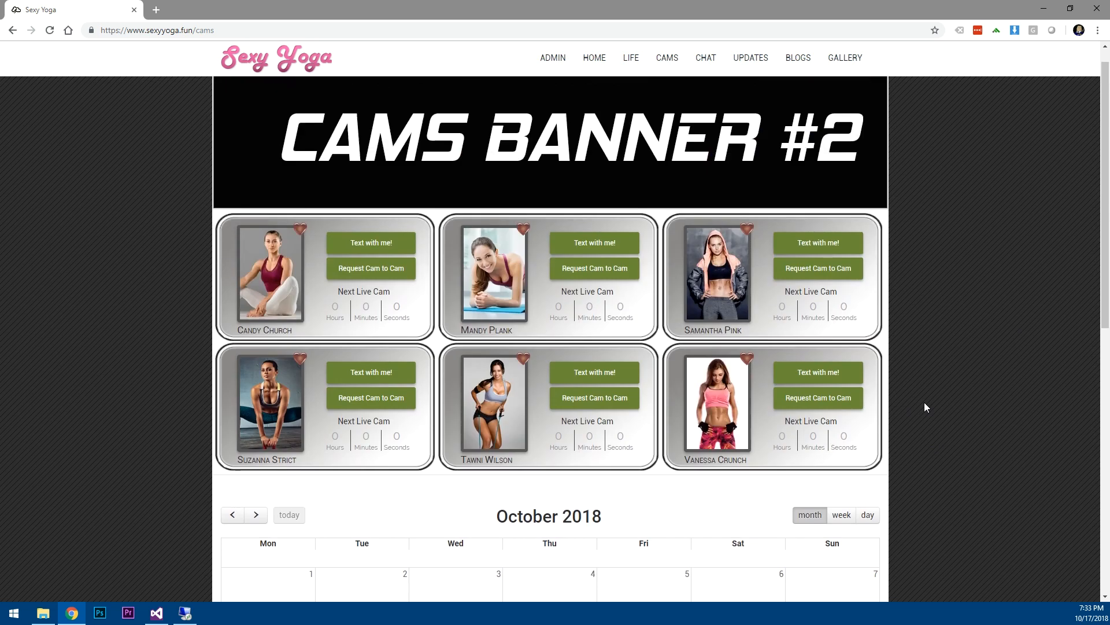
scroll(924, 401, "up", 1)
left_click(300, 289)
left_click(745, 291)
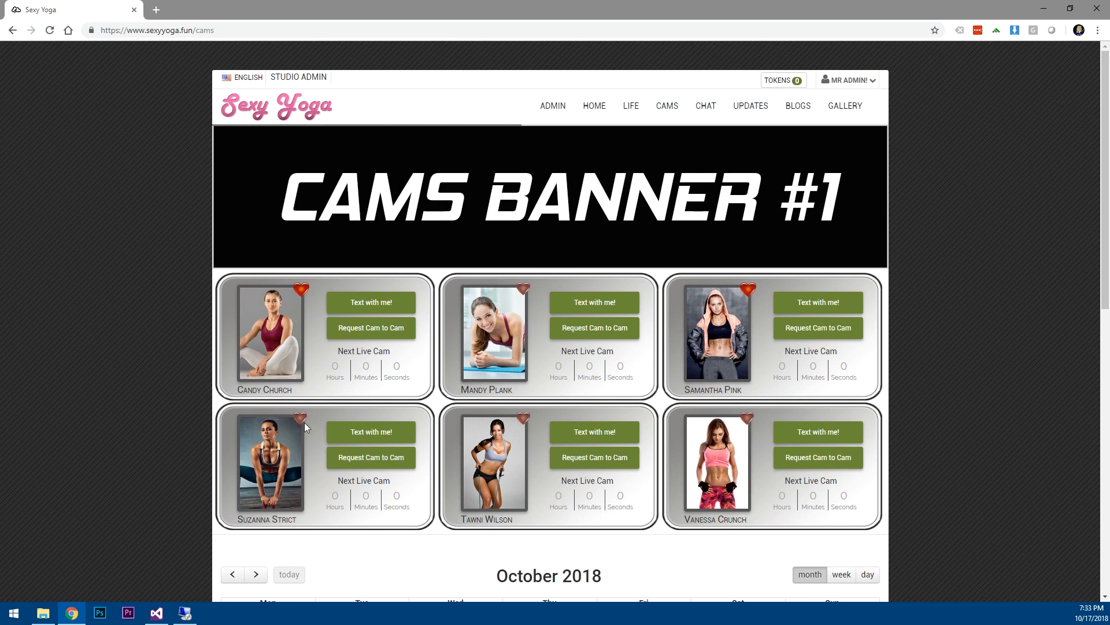